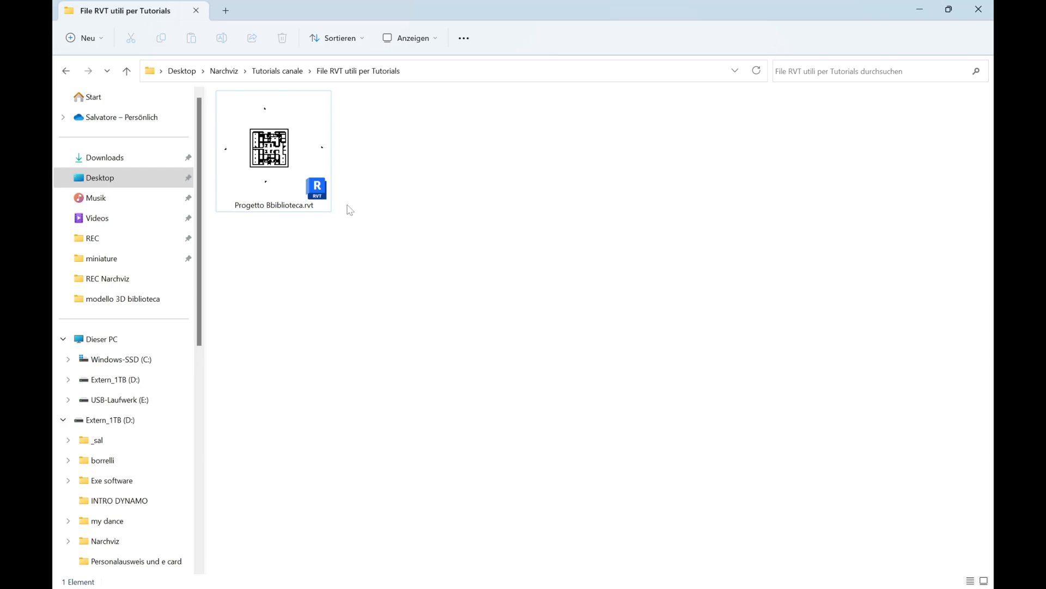
left_click(270, 155)
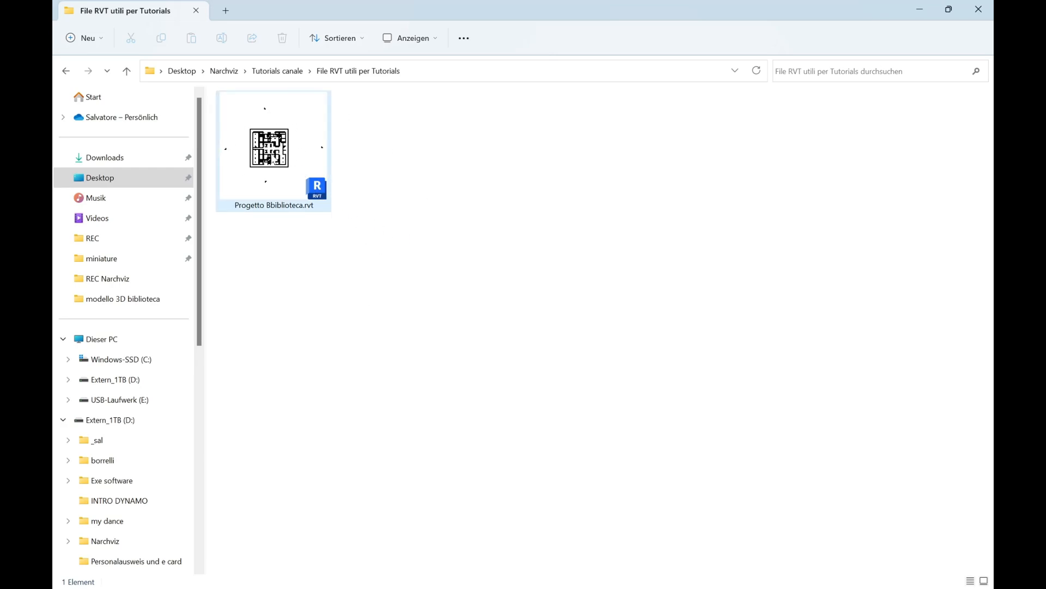
key("ctrl")
key("ctrl")
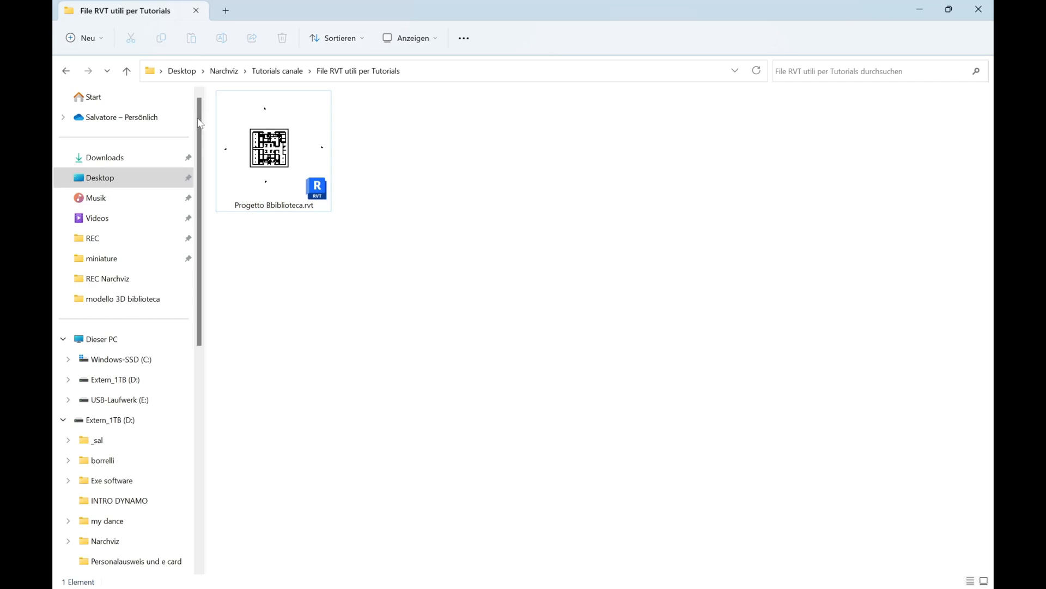
key("ctrl")
key("ctrl")
key("ctrl")
key("ctrl")
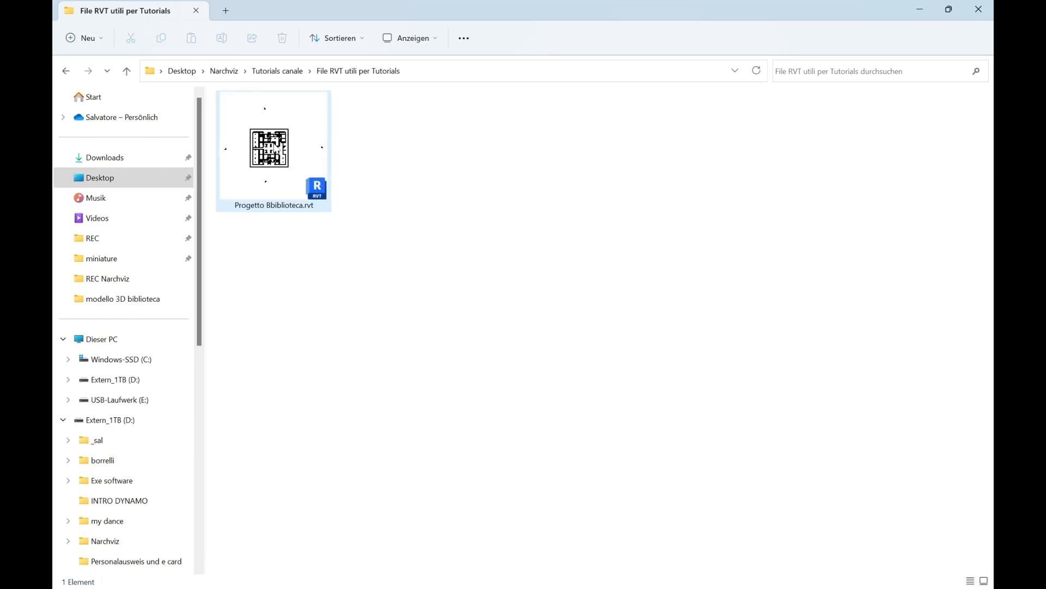
key("ctrl")
key("ctrl")
key("ctrl")
key("ctrl")
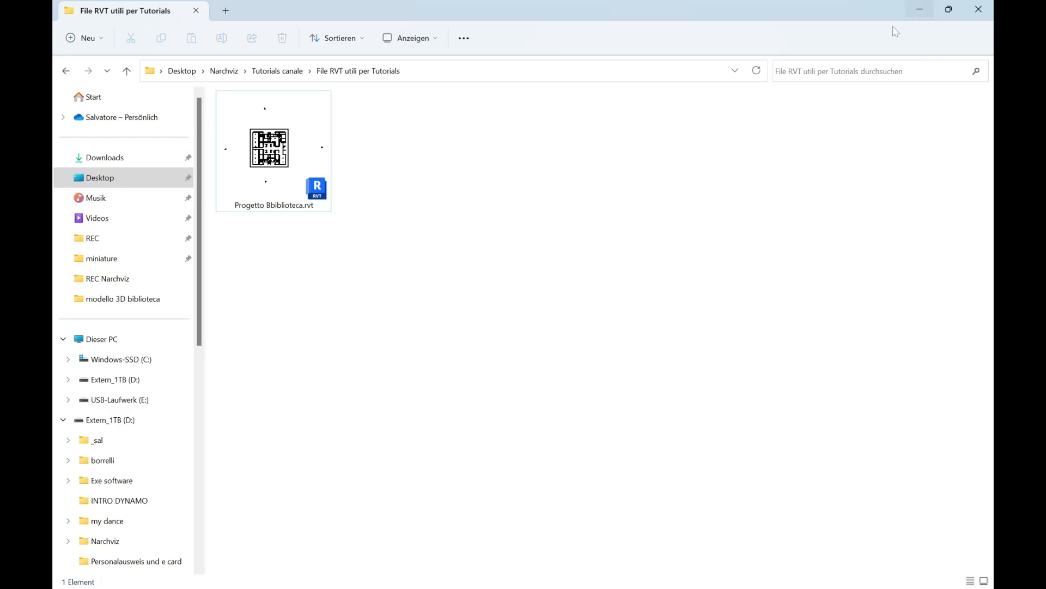
Switch to Revit and open the project file Progetto Bbiblioteca.rvt from the File RVT utili per Tutorials folder
left_click(646, 572)
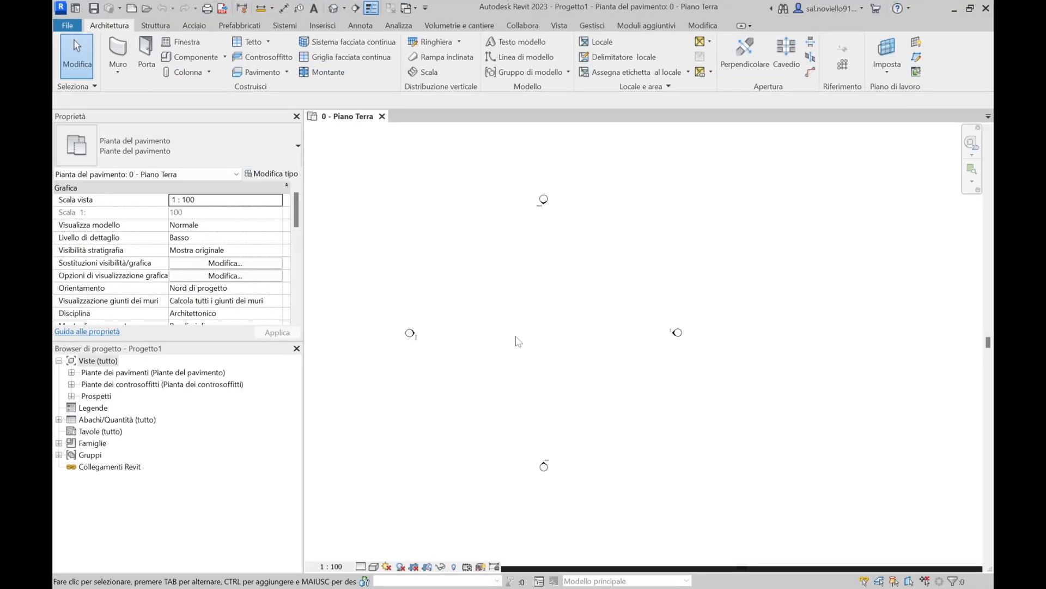
left_click(146, 7)
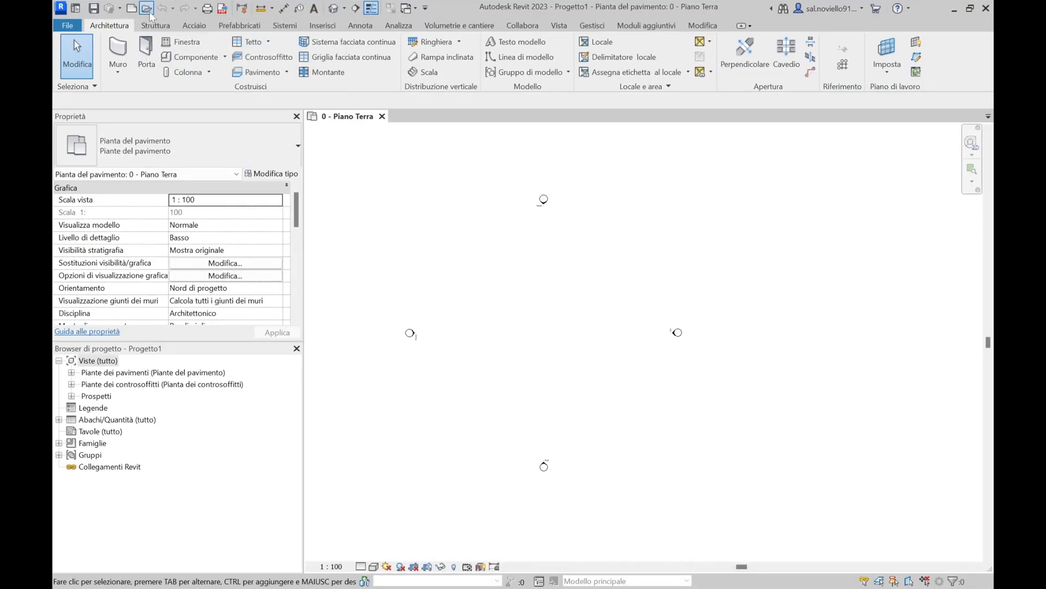
left_click(381, 175)
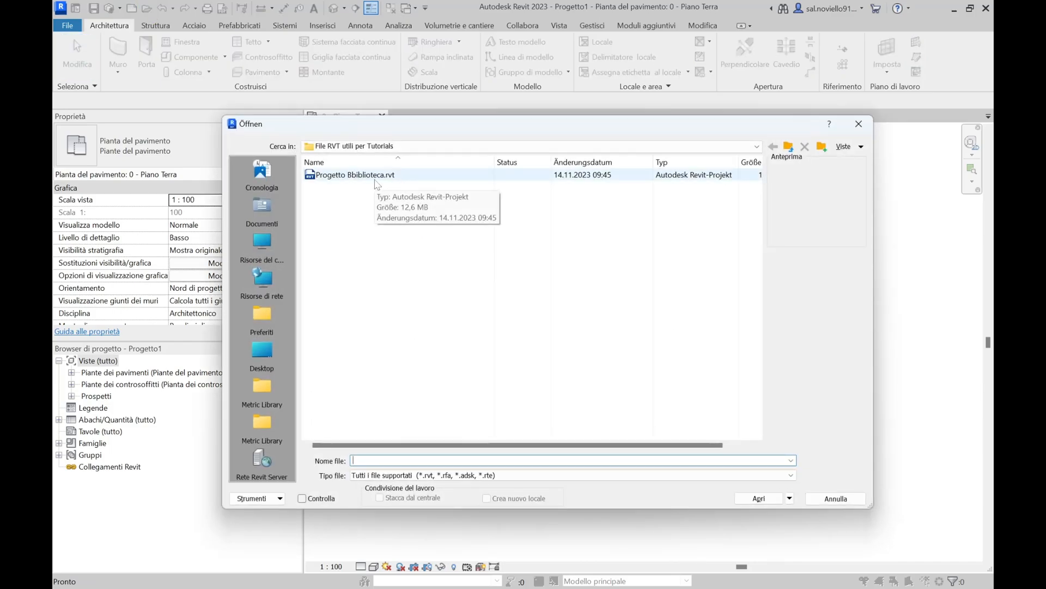
left_click_drag(534, 123, 554, 121)
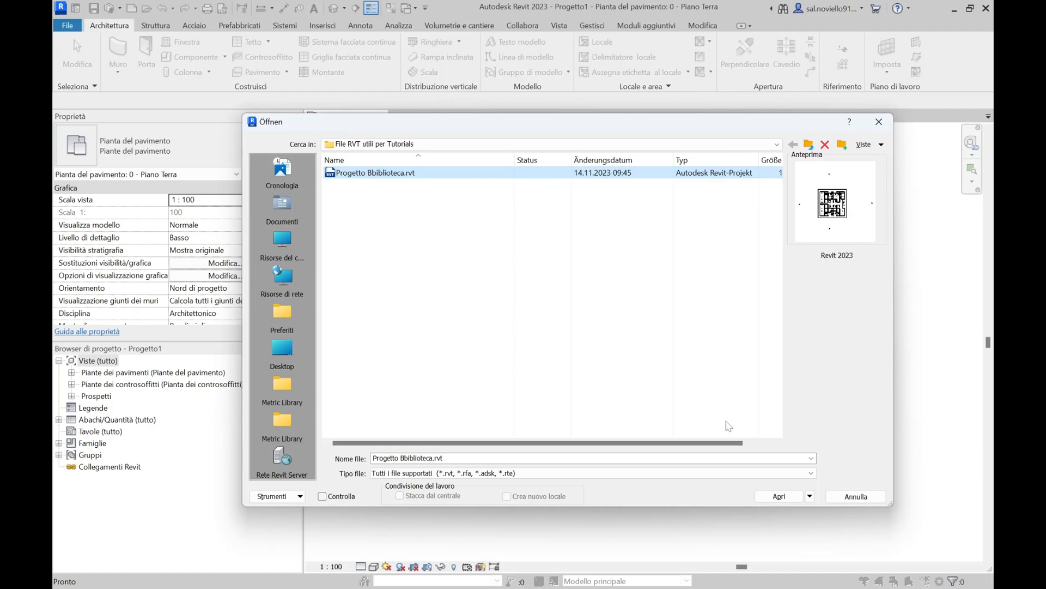
left_click(780, 496)
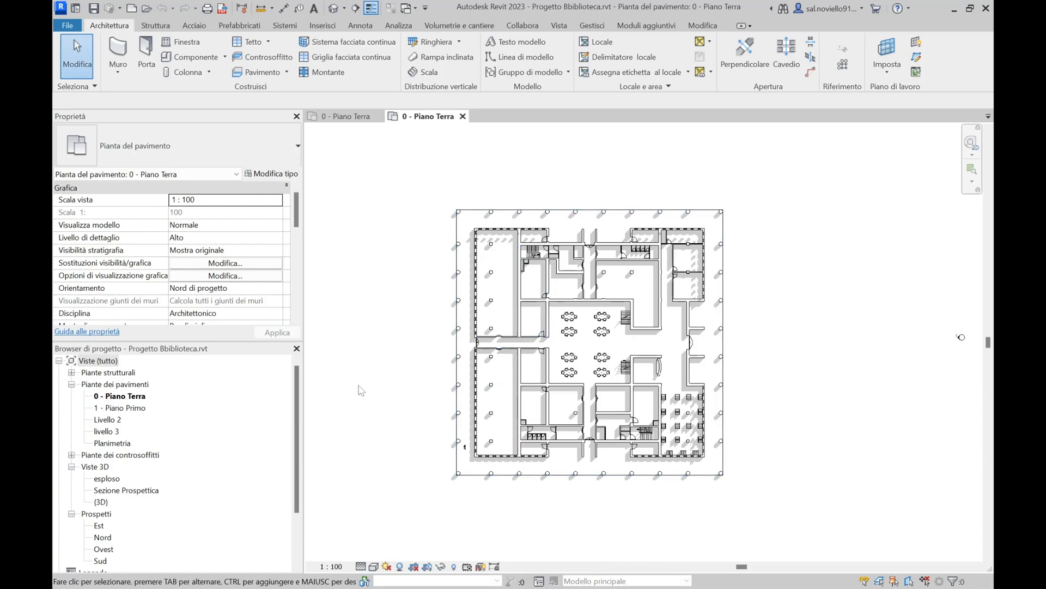
Open the library project's Sezione Prospettica view and its {3D} view
scroll(104, 482, "down", 1)
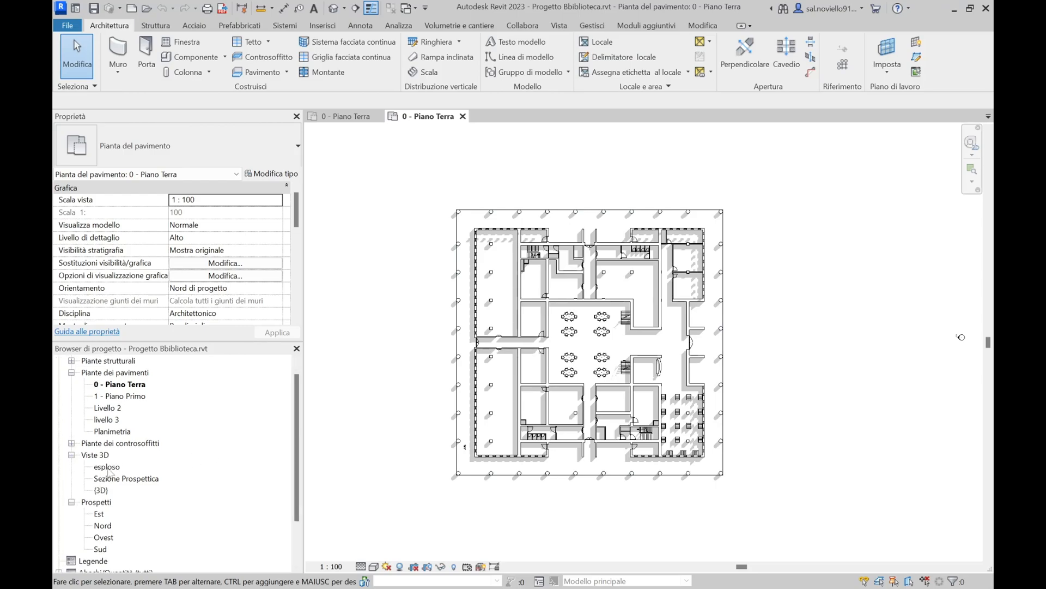
double_click(116, 479)
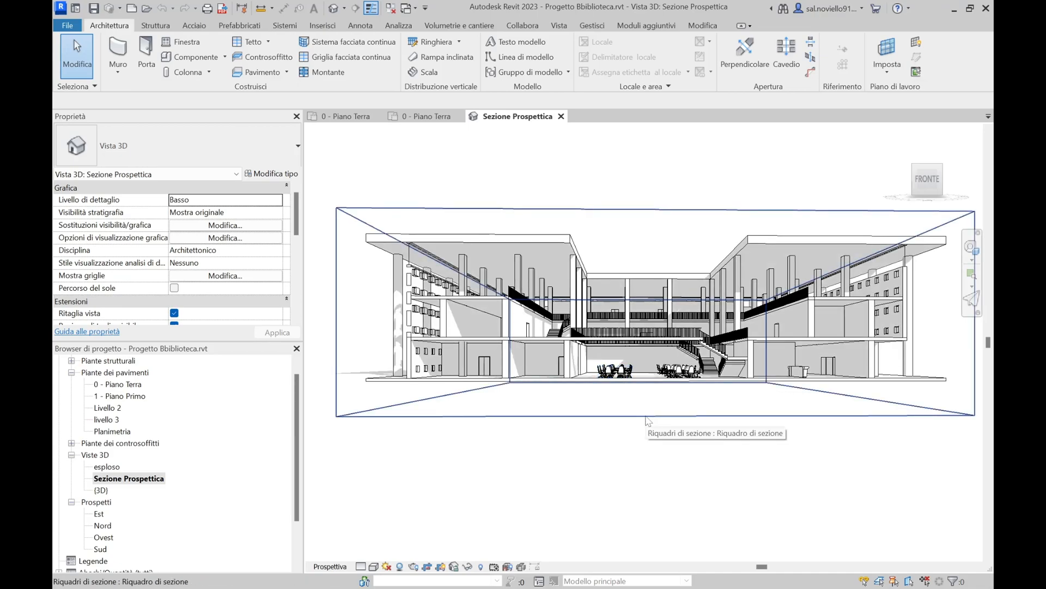
scroll(507, 412, "down", 2)
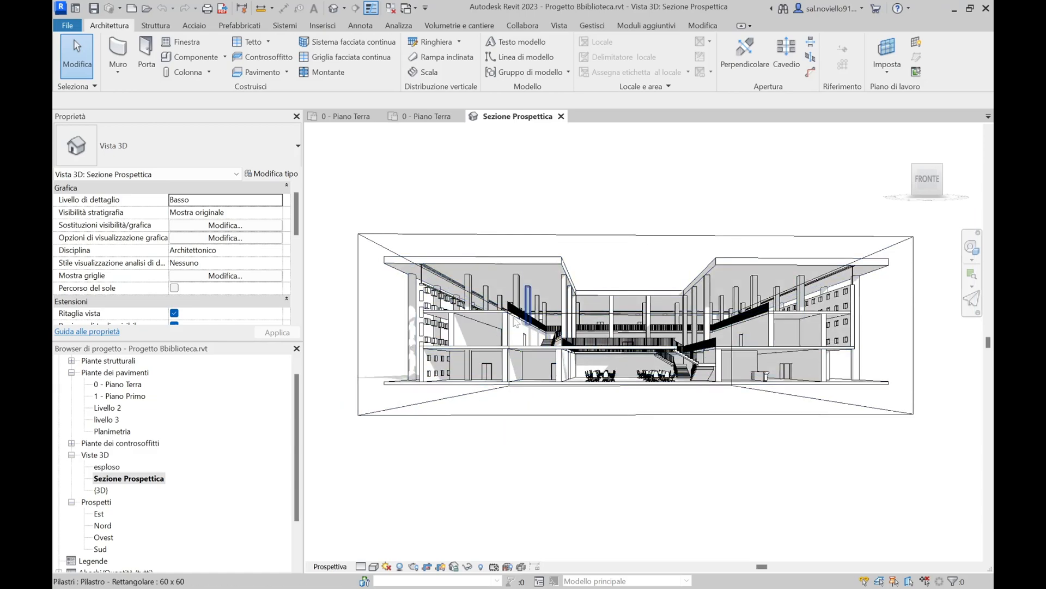
double_click(103, 491)
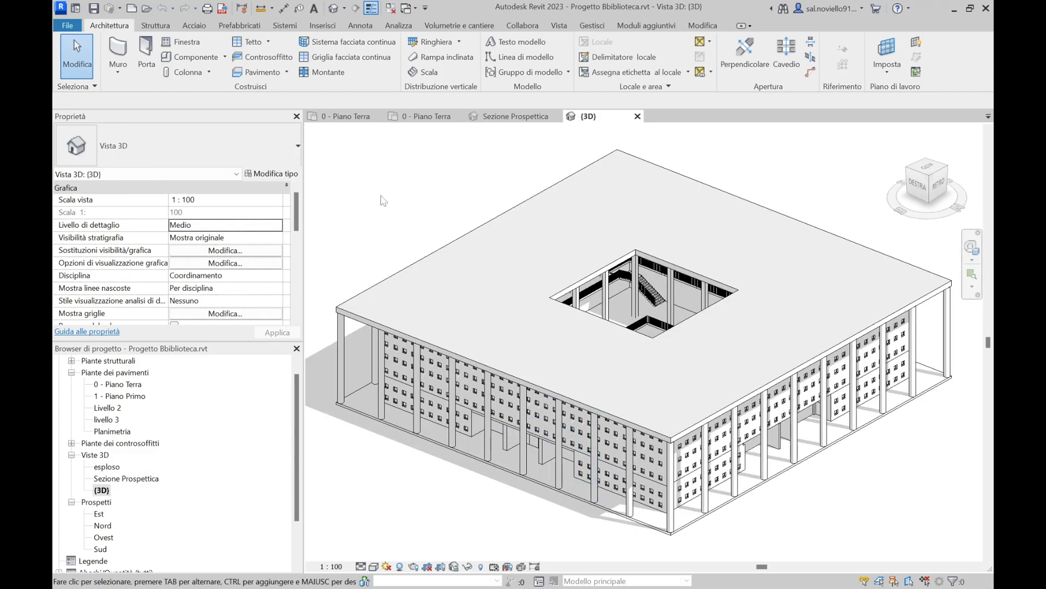
key("ctrl")
Save the project under its existing name, Progetto Bbiblioteca.rvt, with Vista 3D: {3D} as the preview source
left_click(67, 26)
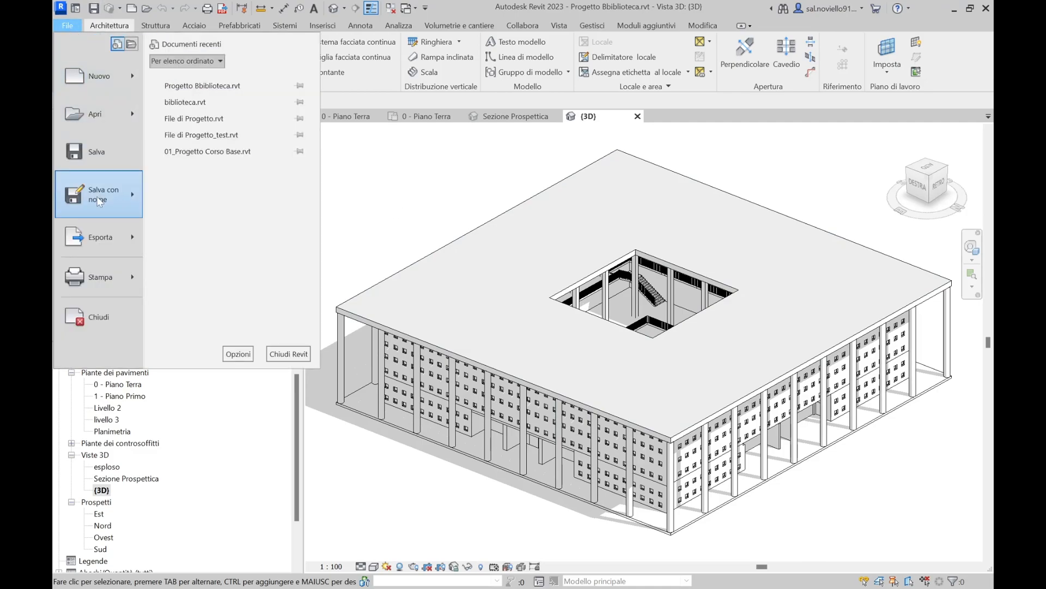
left_click(97, 199)
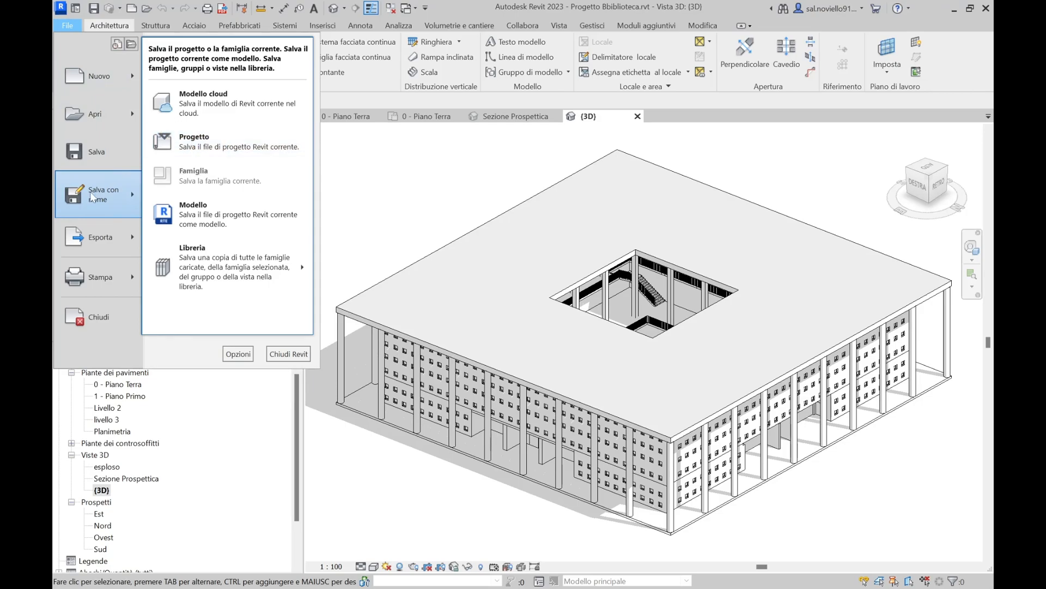
left_click(197, 142)
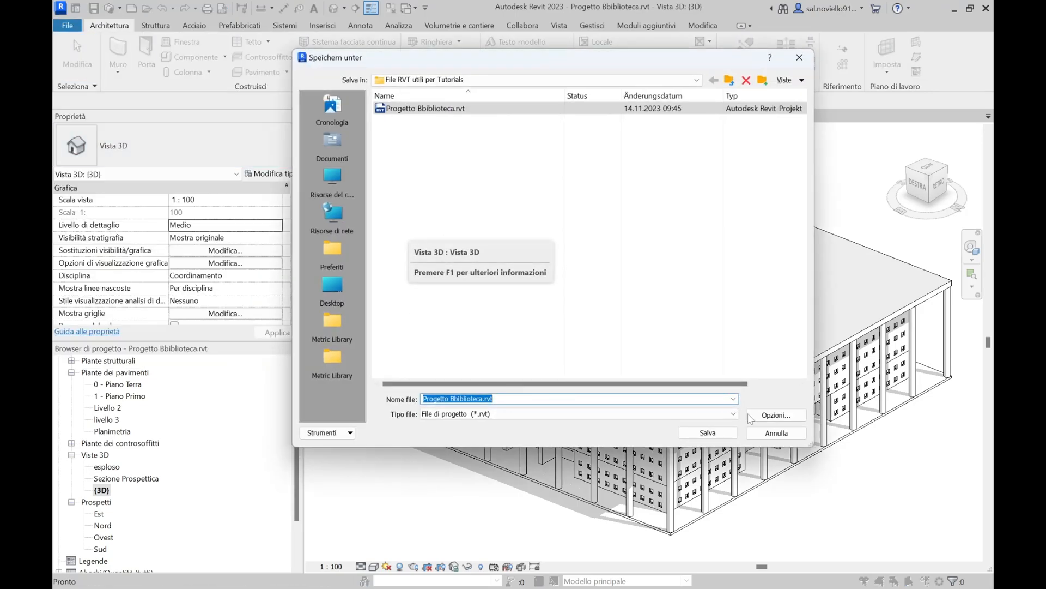
left_click(776, 415)
left_click_drag(641, 156, 672, 154)
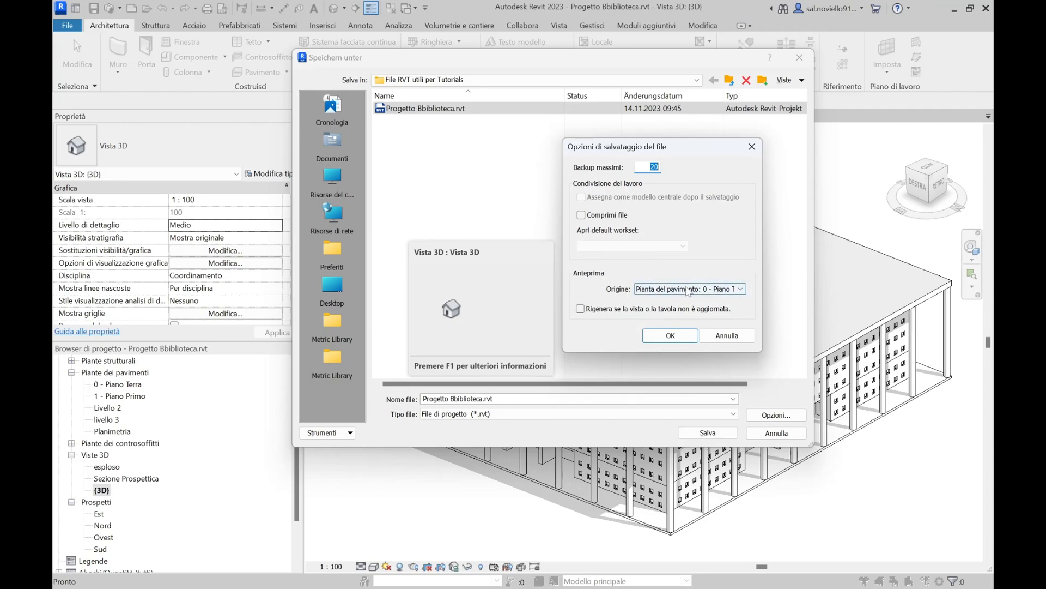
left_click(718, 290)
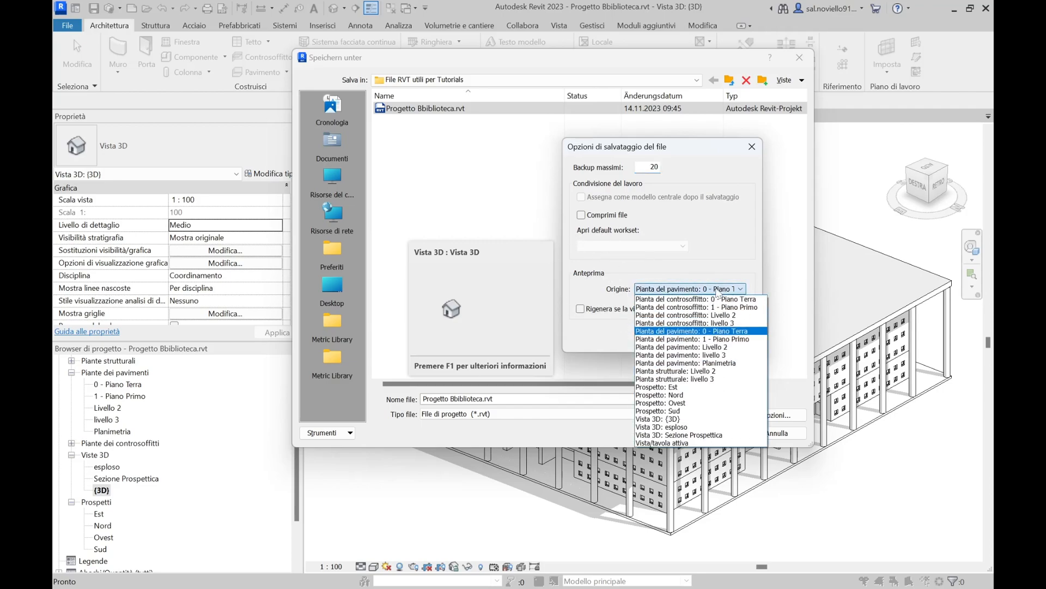
left_click(677, 419)
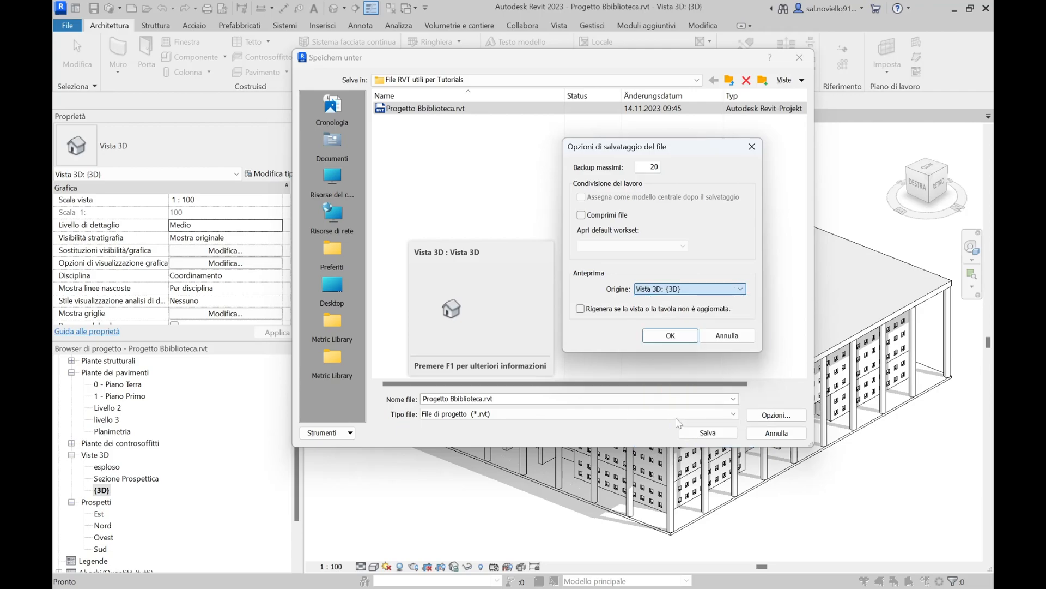
left_click(670, 336)
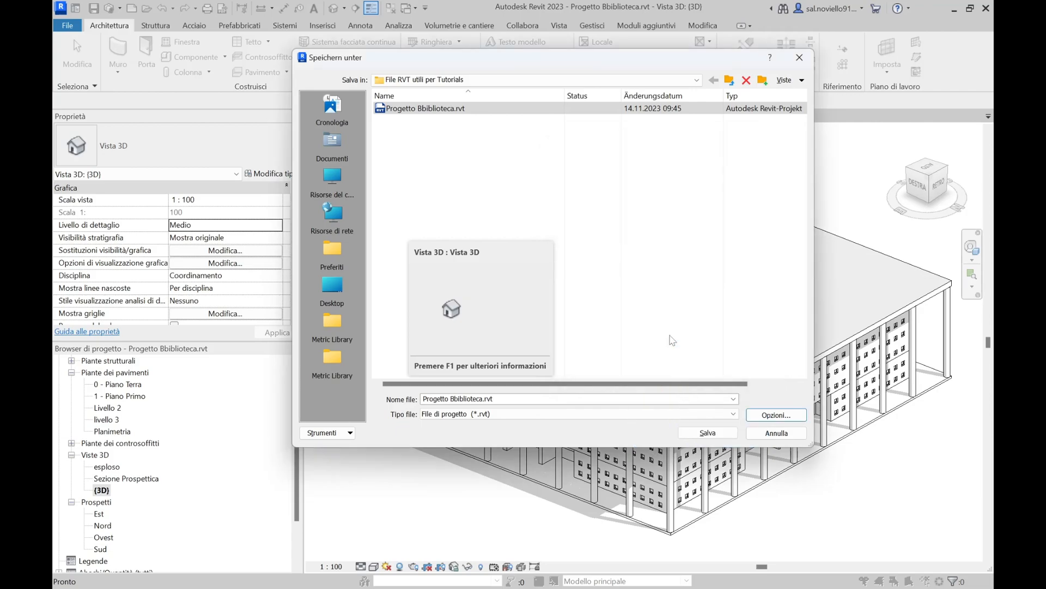
left_click(708, 432)
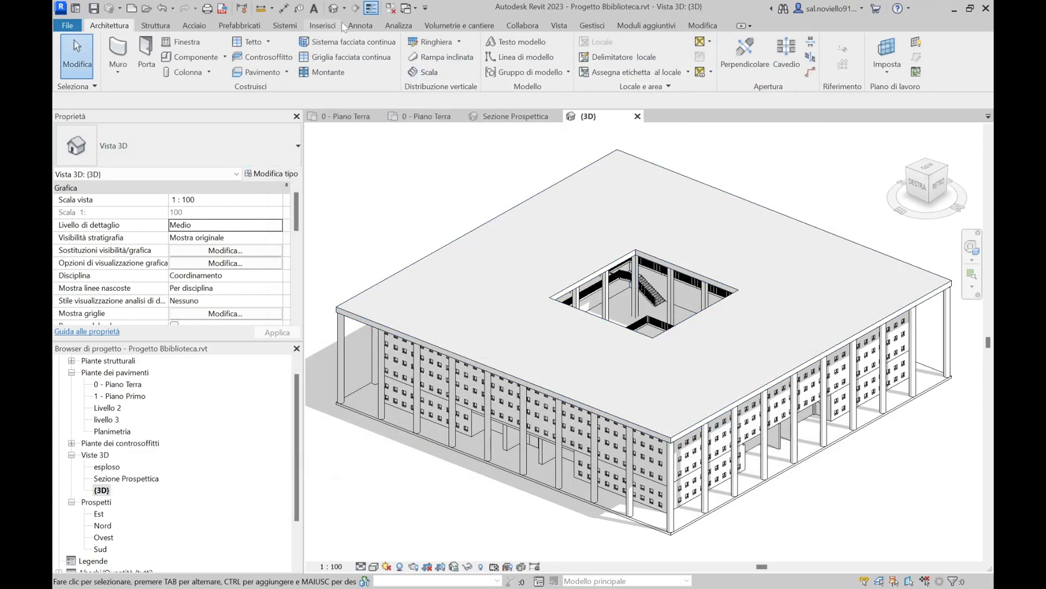
Close the inactive views and the {3D} view of the library project
left_click(390, 8)
left_click(463, 116)
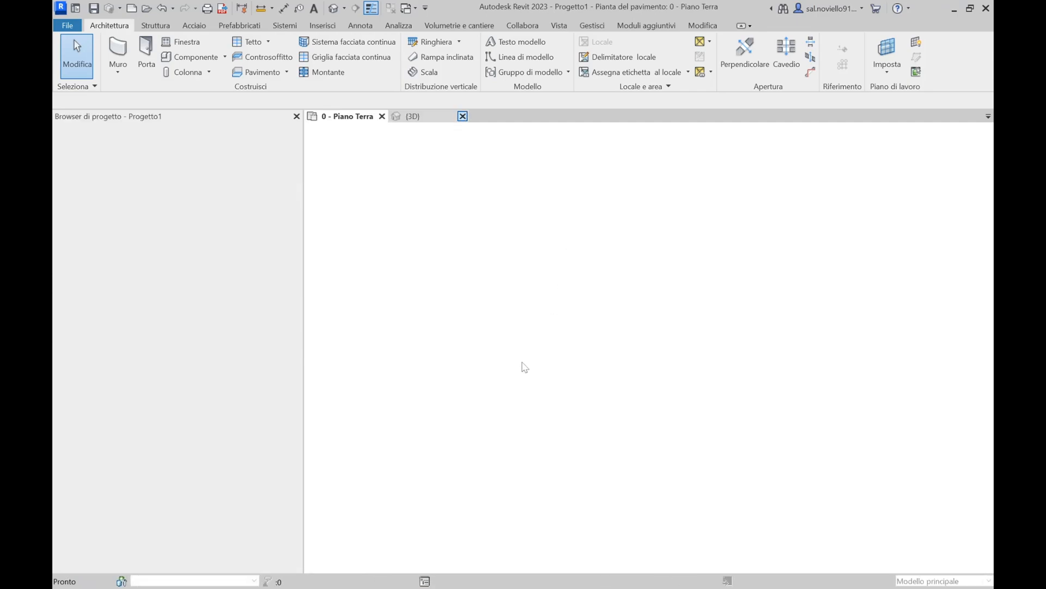
Switch to File Explorer and delete the backup file Progetto Bbiblioteca.0001.rvt
left_click(954, 9)
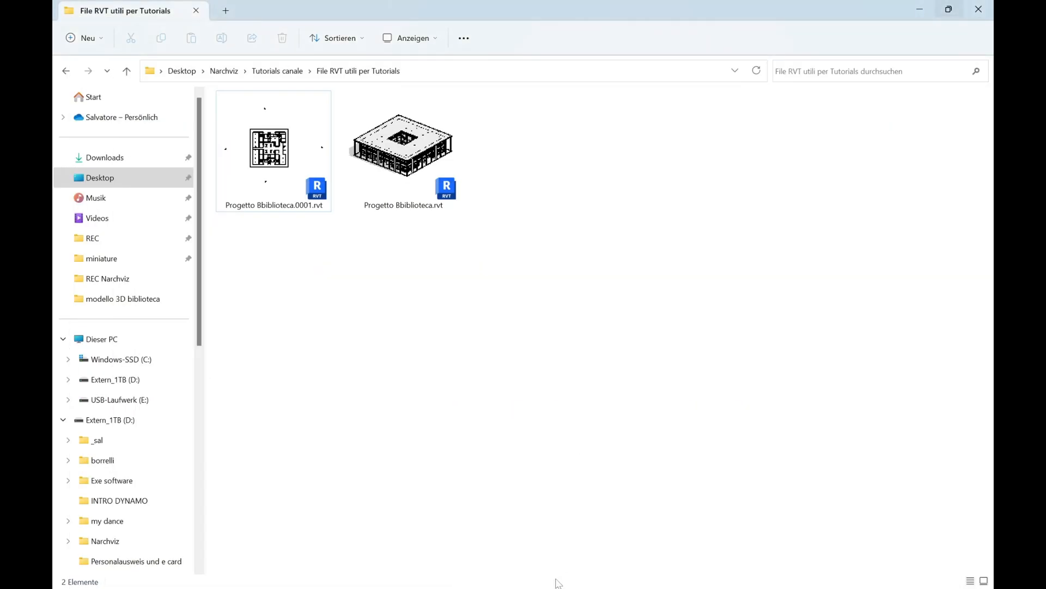
left_click(293, 164)
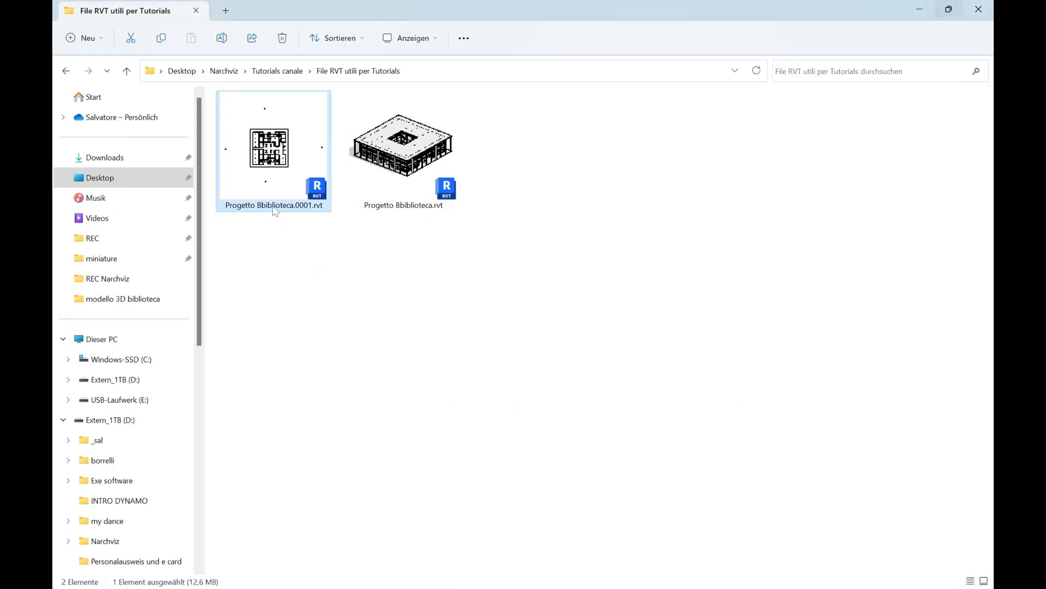
key("Delete")
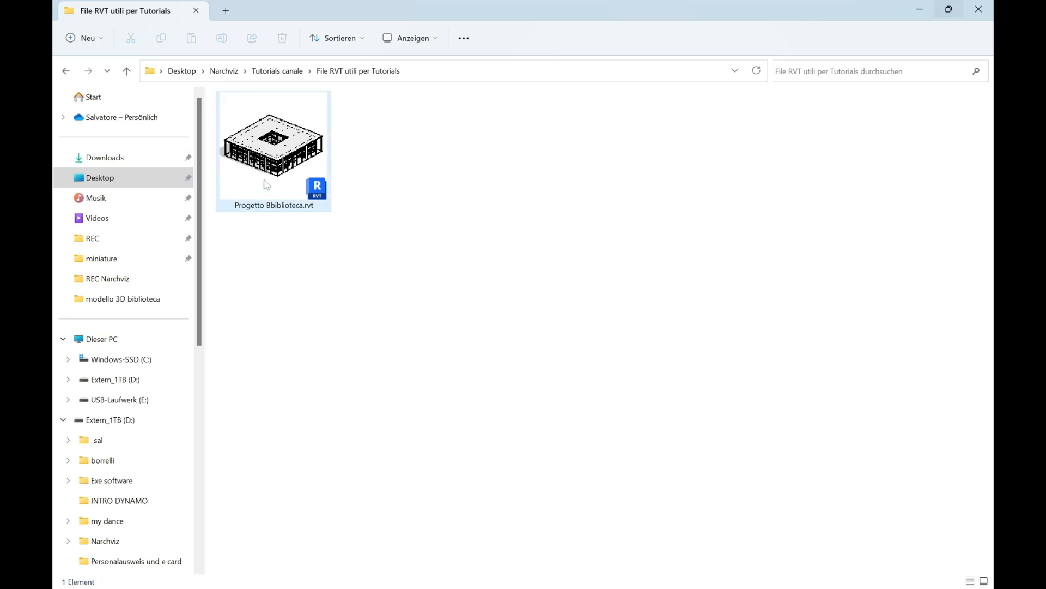
Reopen Progetto Bbiblioteca.rvt in Revit
double_click(276, 154)
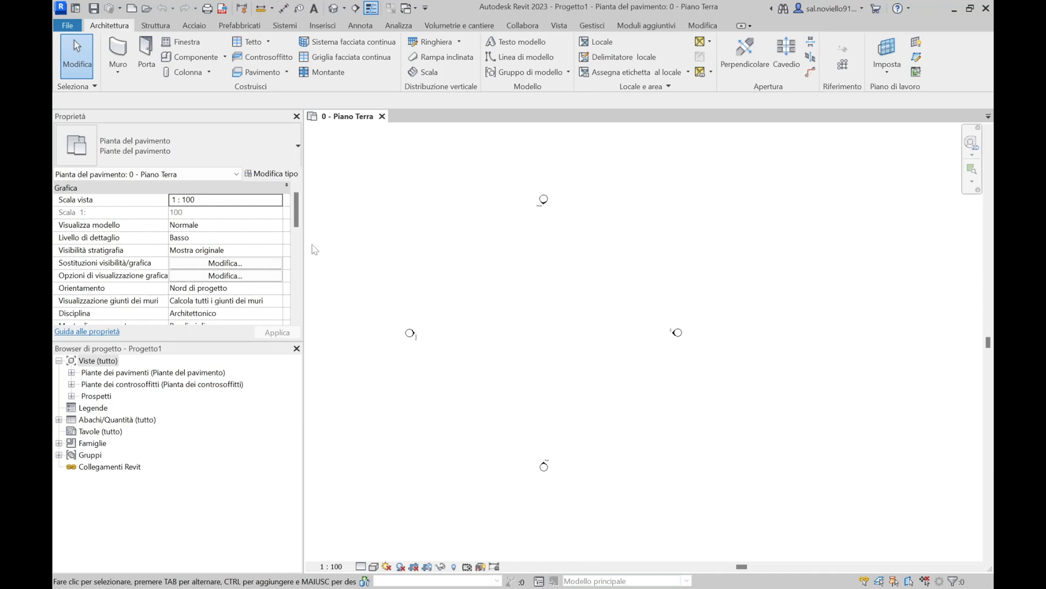
left_click(146, 9)
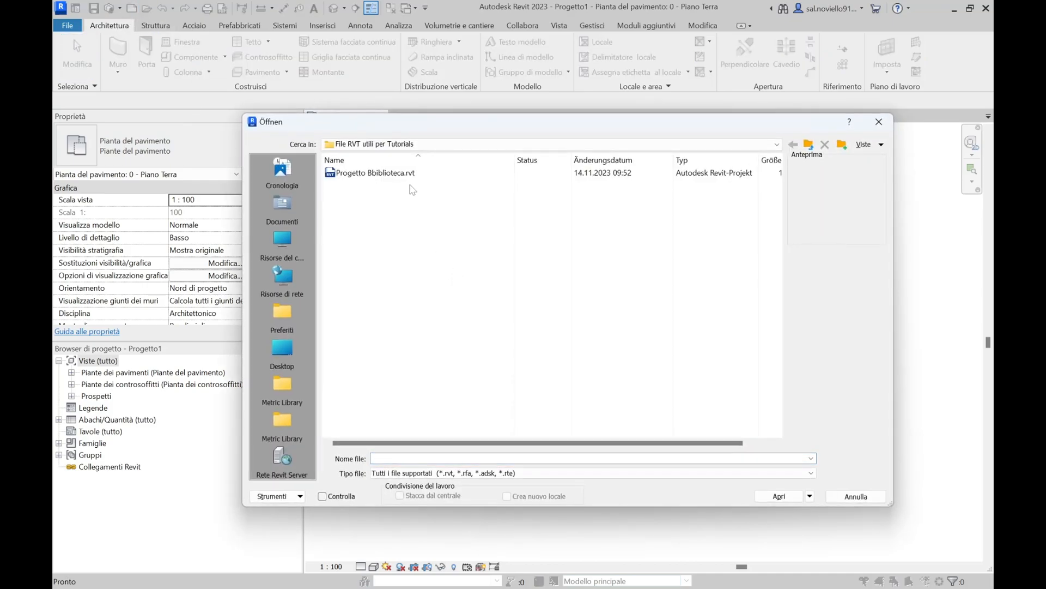
left_click(403, 173)
left_click(780, 496)
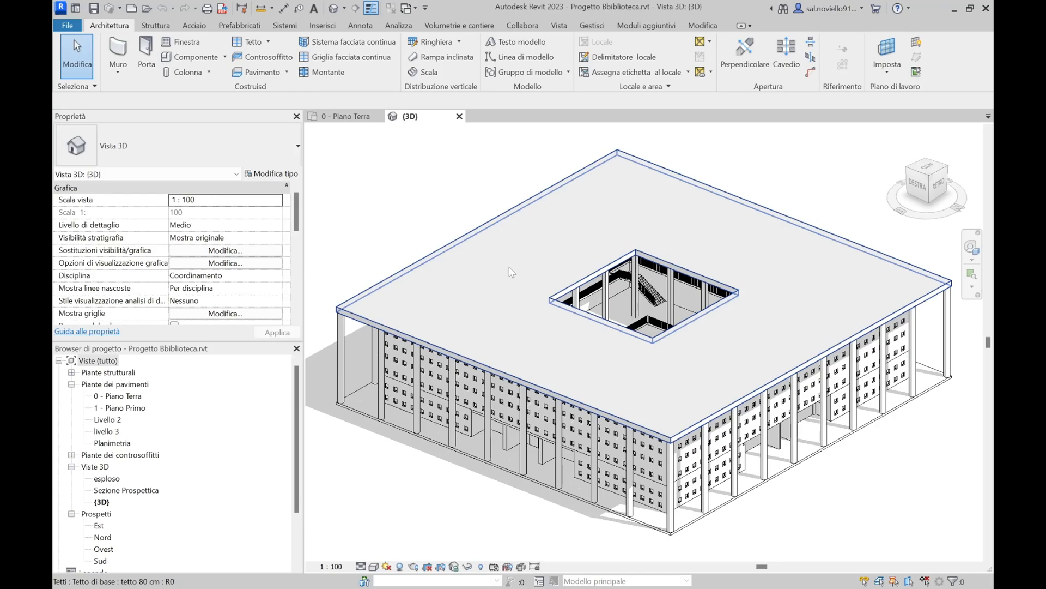
Enable temporary view properties for the {3D} view
scroll(484, 255, "down", 2)
middle_click_drag(484, 255, 505, 261, "shift")
scroll(543, 350, "up", 2)
middle_click_drag(550, 373, 617, 388)
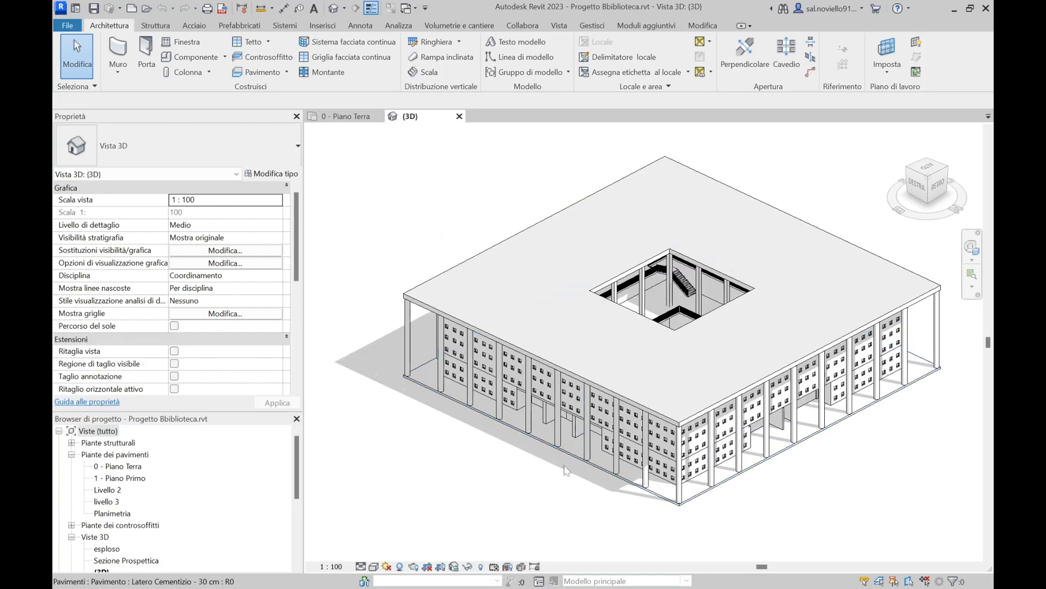
left_click(482, 568)
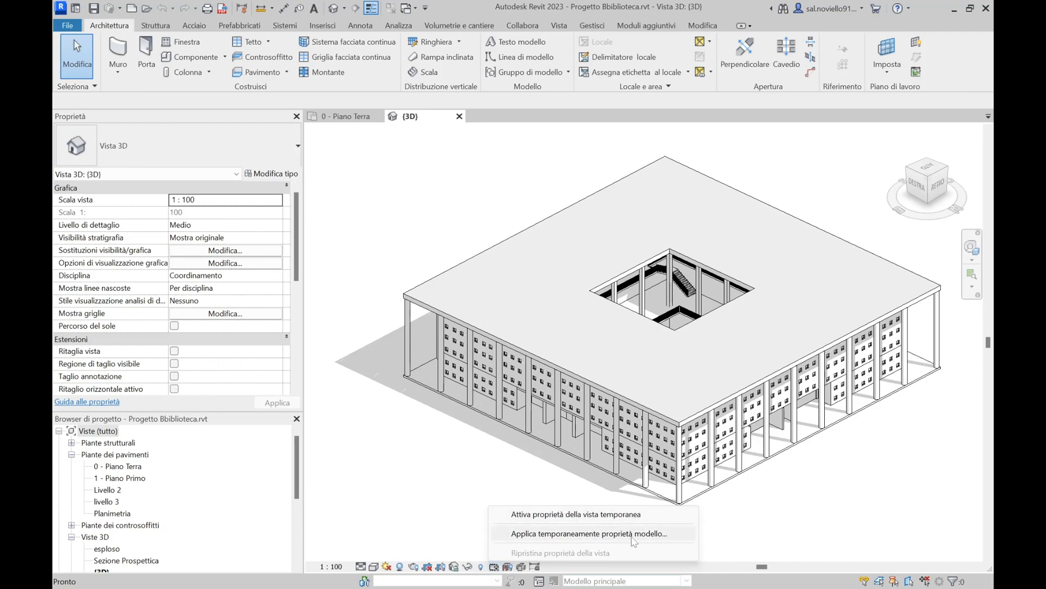
left_click(585, 518)
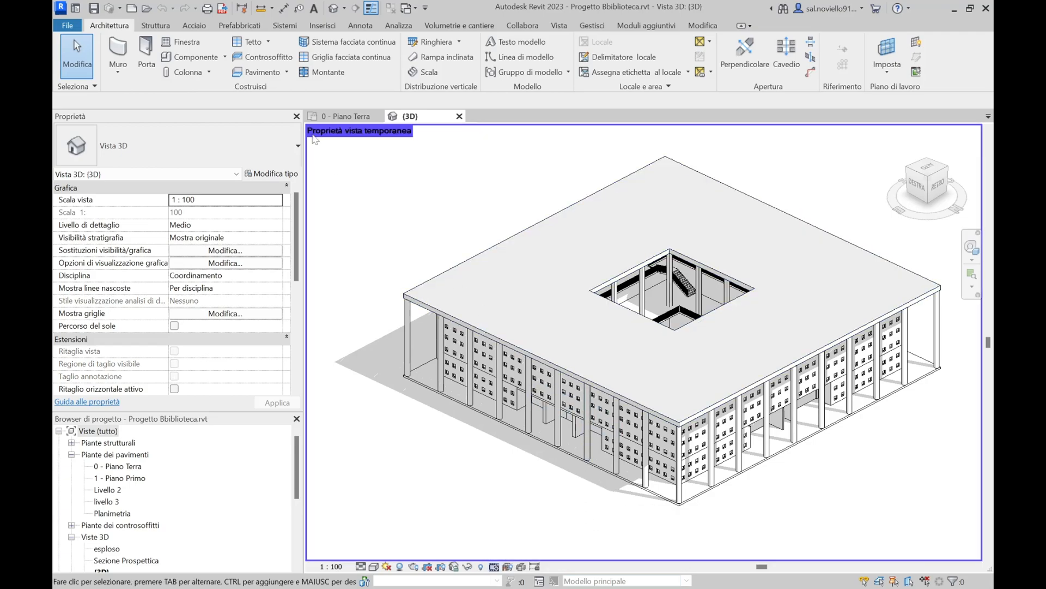
In the {3D} view's visibility/graphics overrides, set the projection surface foreground pattern of Muri to solid fill
middle_click_drag(526, 283, 517, 287)
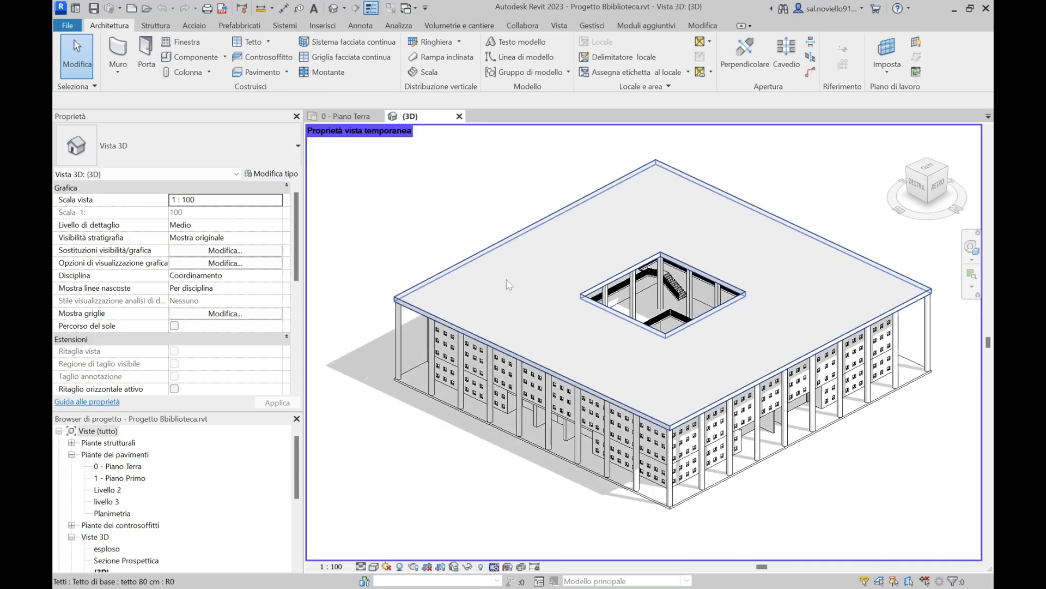
middle_click_drag(438, 224, 545, 245)
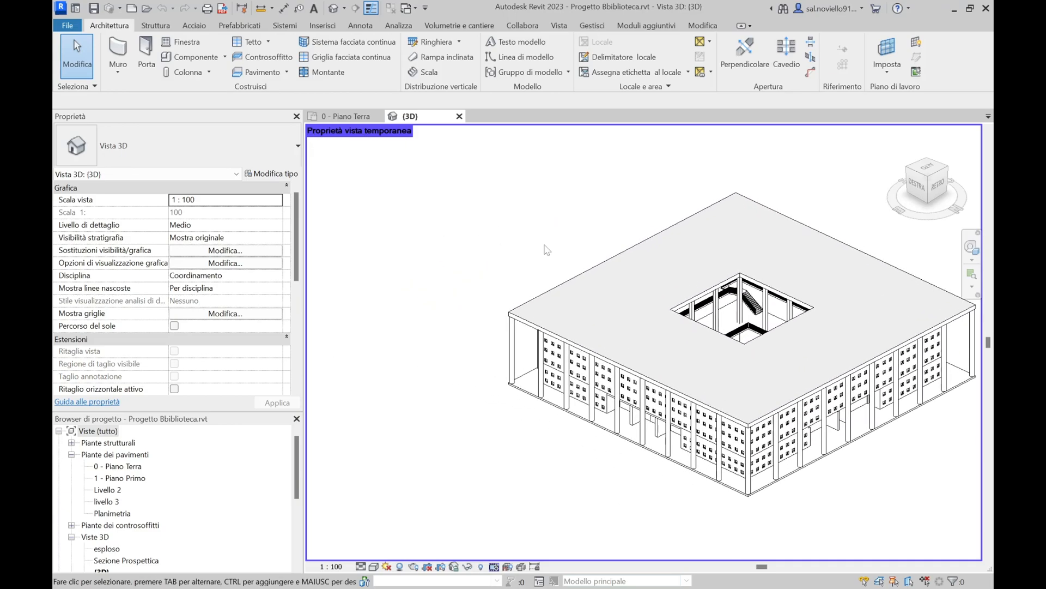
key("v")
key("v")
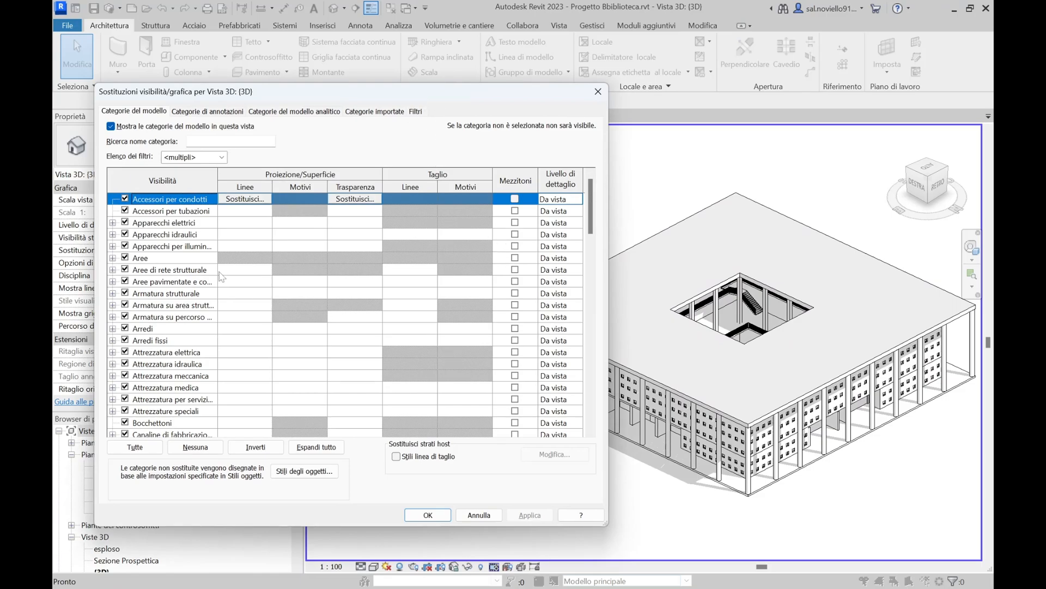
left_click(173, 352)
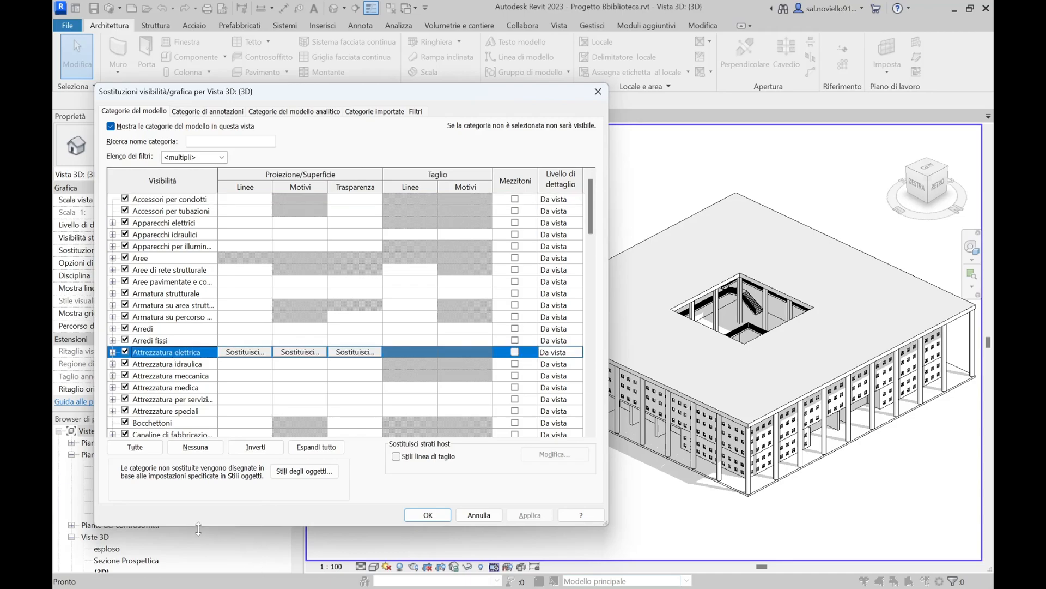
type("mu")
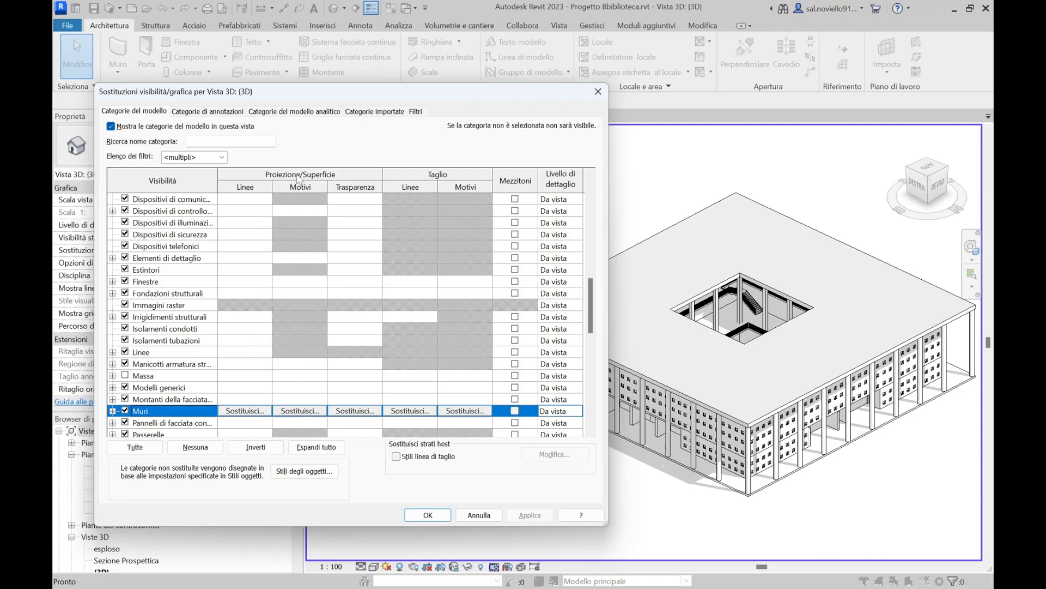
left_click(297, 411)
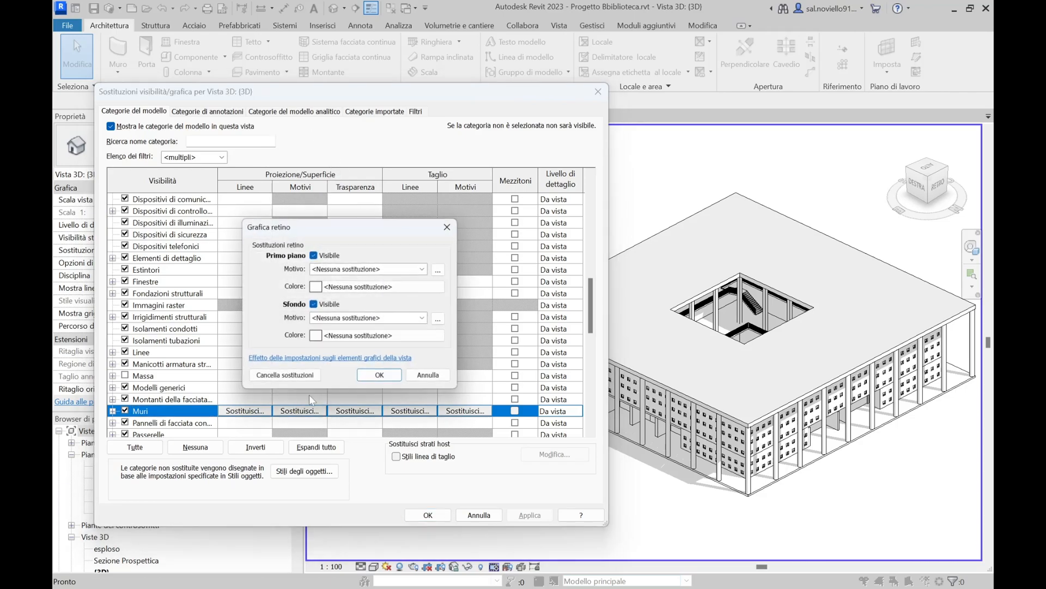
left_click(427, 268)
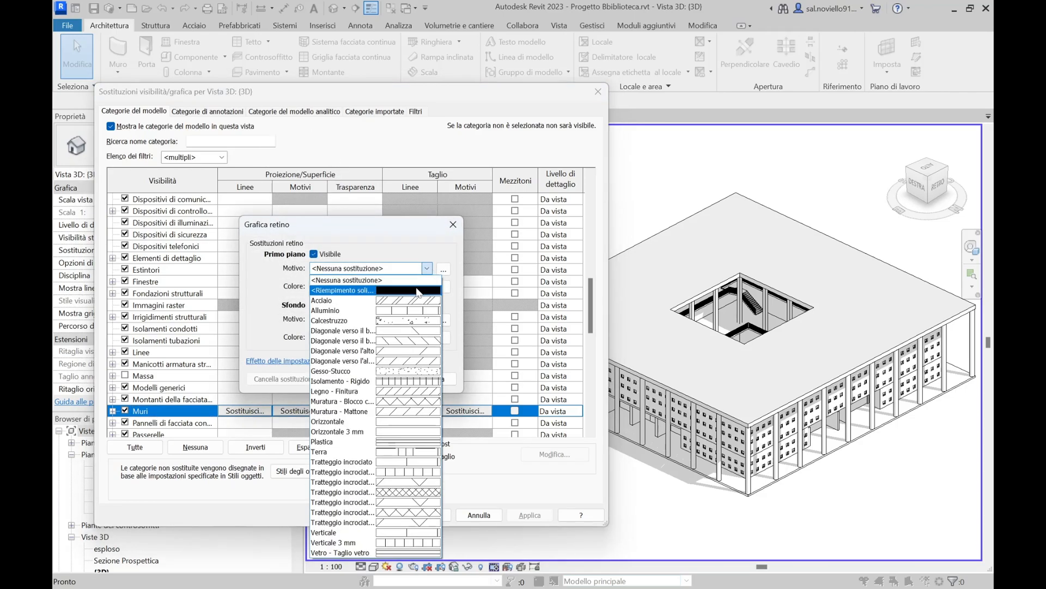
left_click(419, 291)
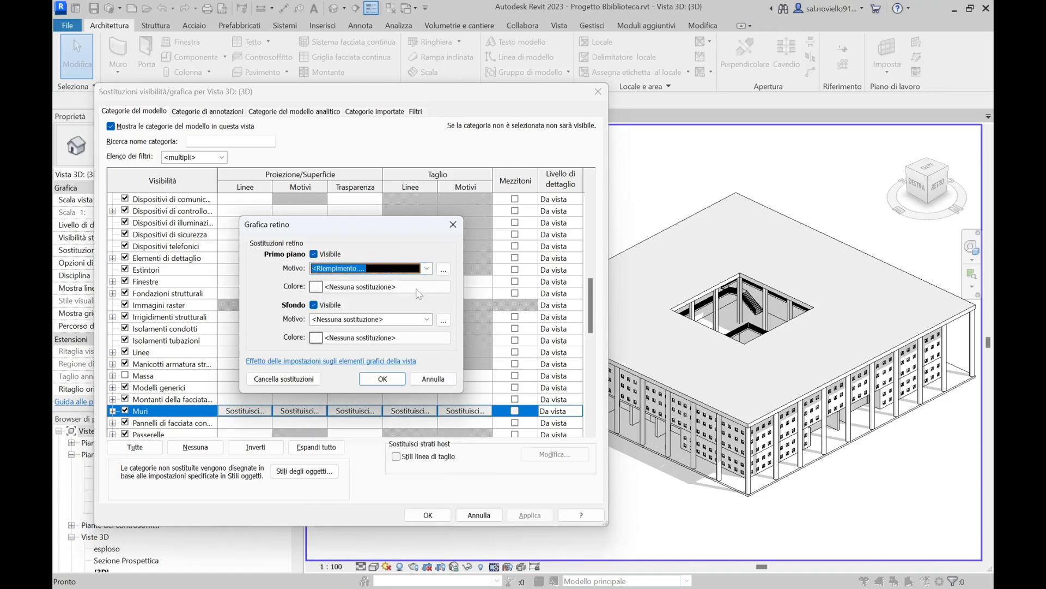
Set the Muri foreground pattern colour to green (Verde) and apply the overrides to the {3D} view
left_click(392, 285)
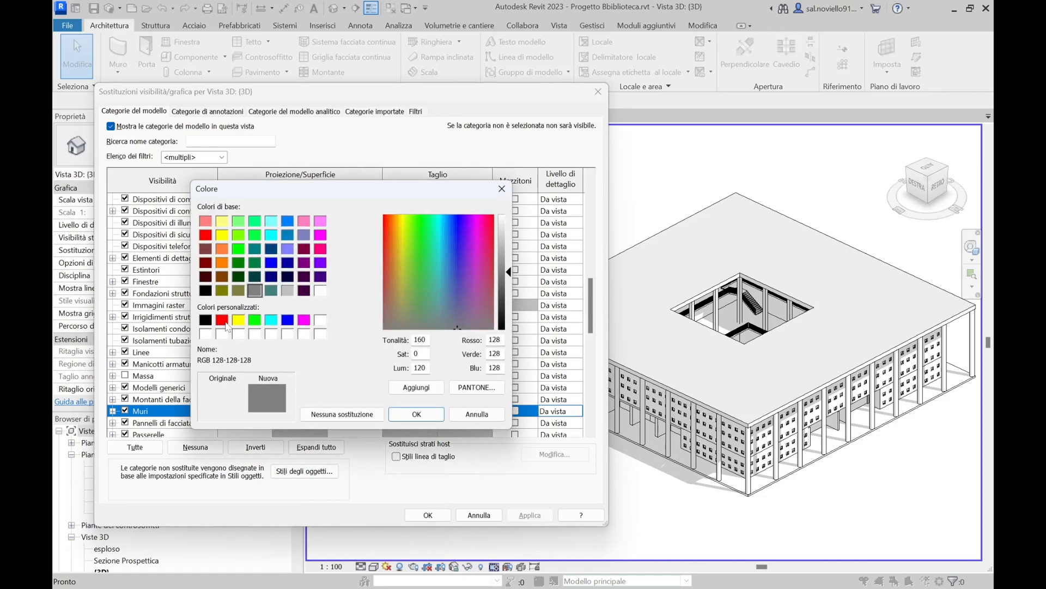
left_click(254, 319)
left_click(406, 418)
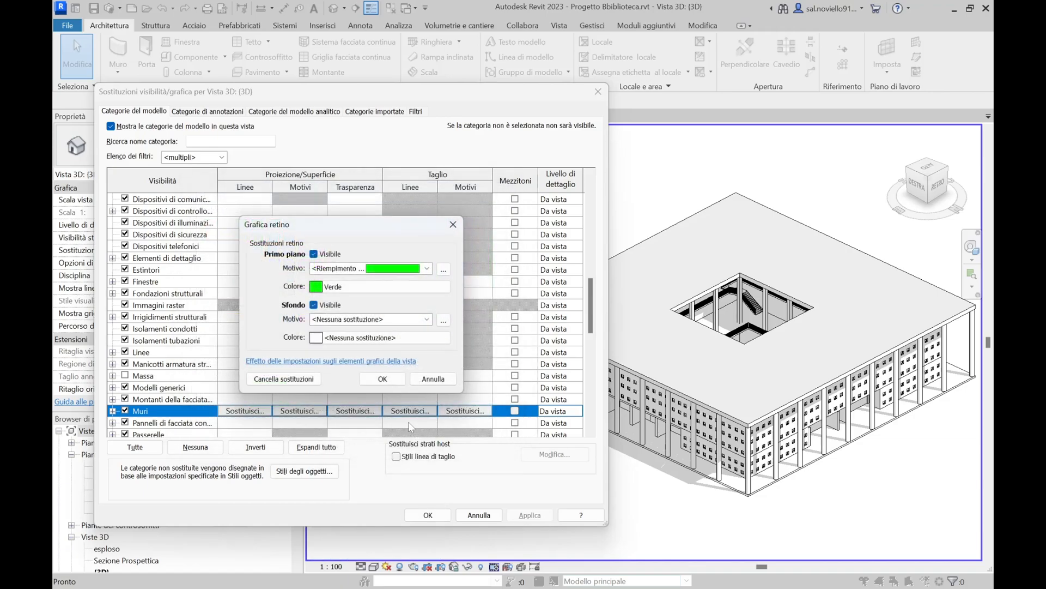
left_click(388, 381)
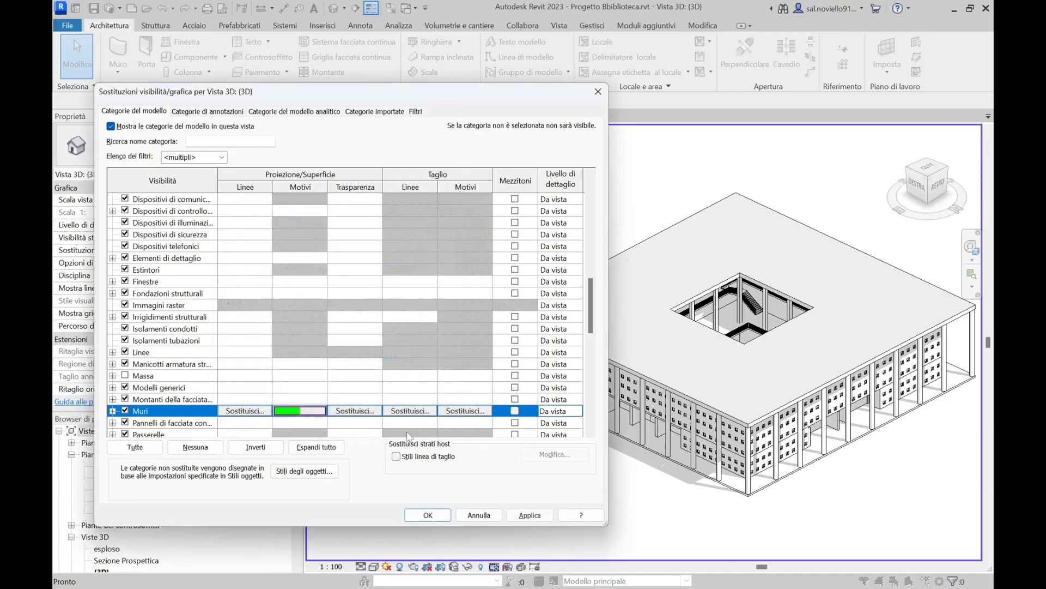
left_click(429, 515)
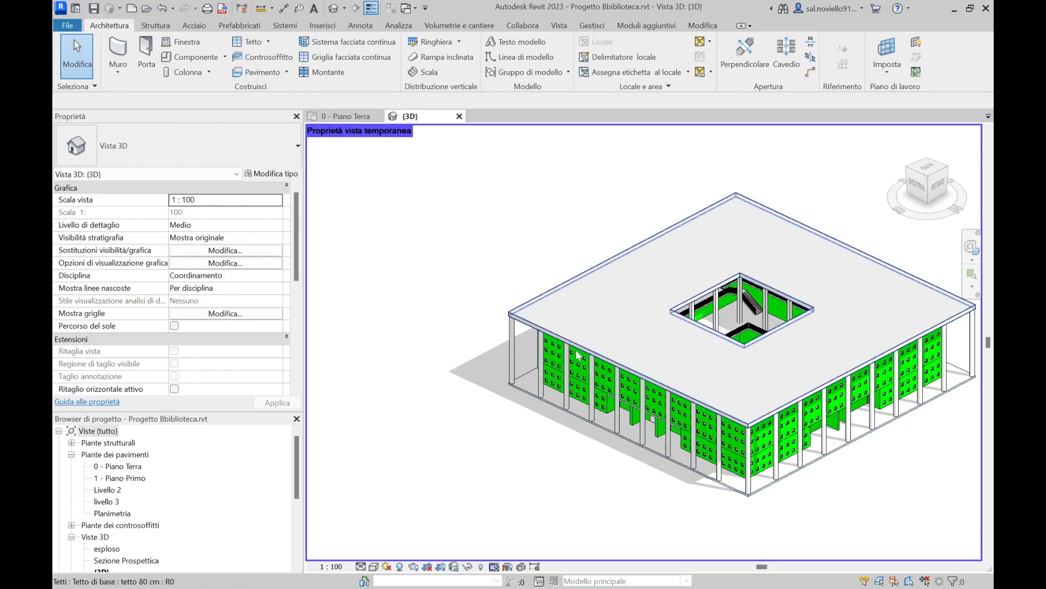
Restore the original view properties of the {3D} view to discard the temporary wall override
middle_click_drag(577, 482, 528, 482)
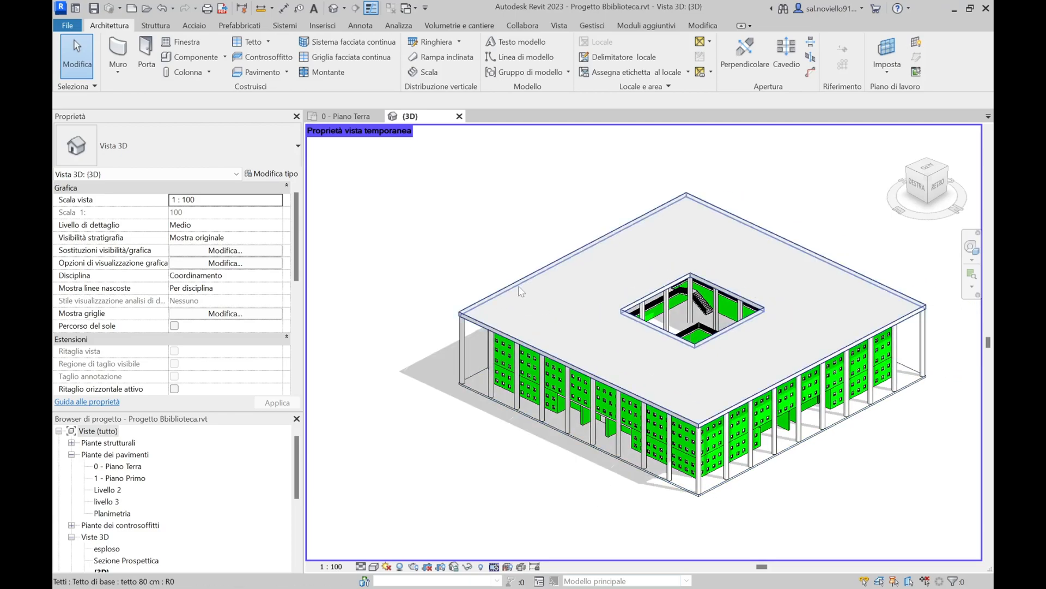
left_click(494, 567)
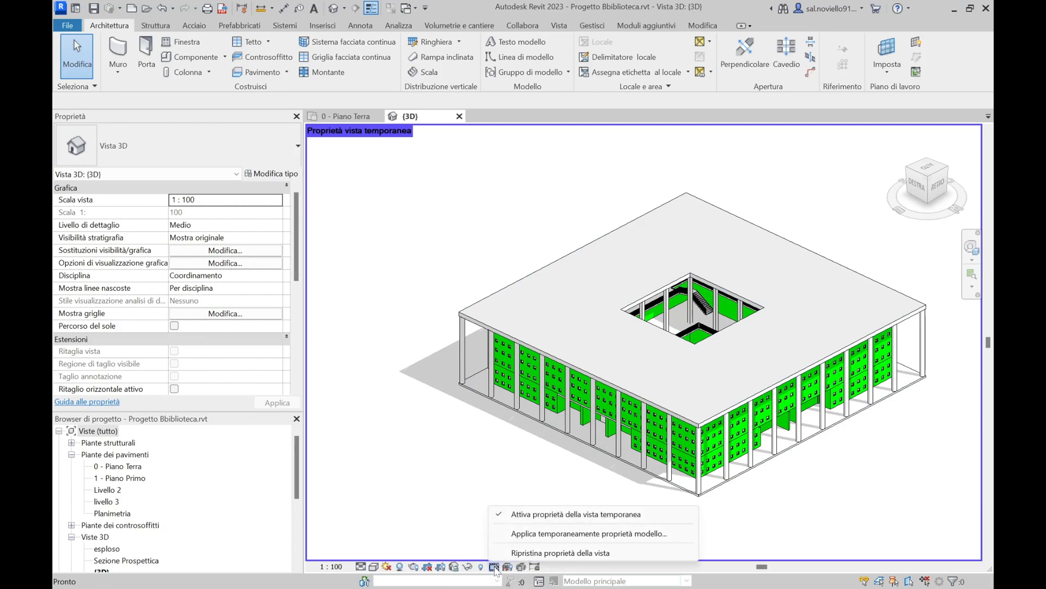
left_click(573, 554)
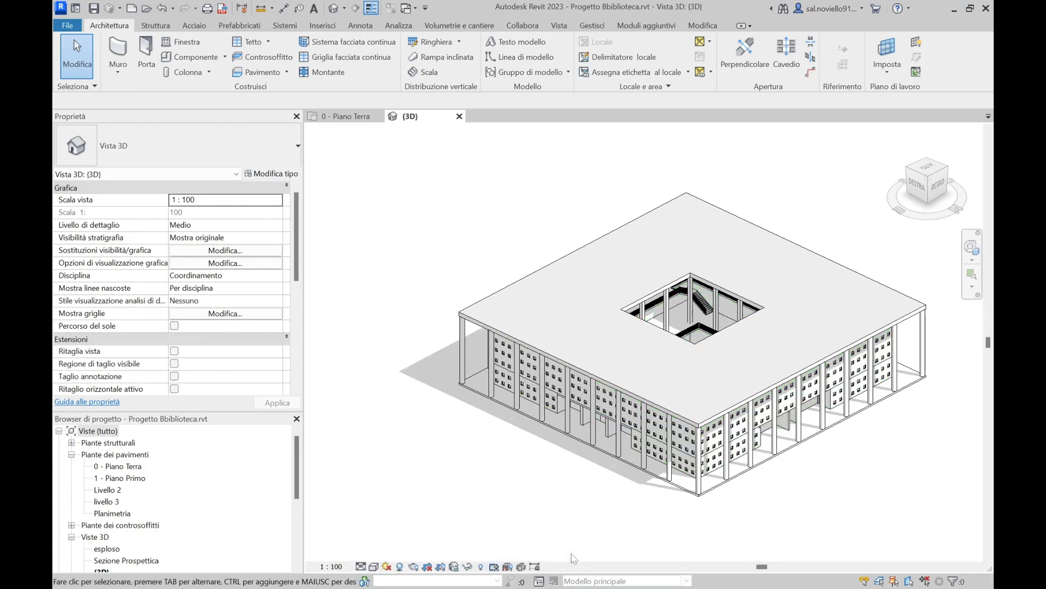
middle_click_drag(476, 453, 491, 450)
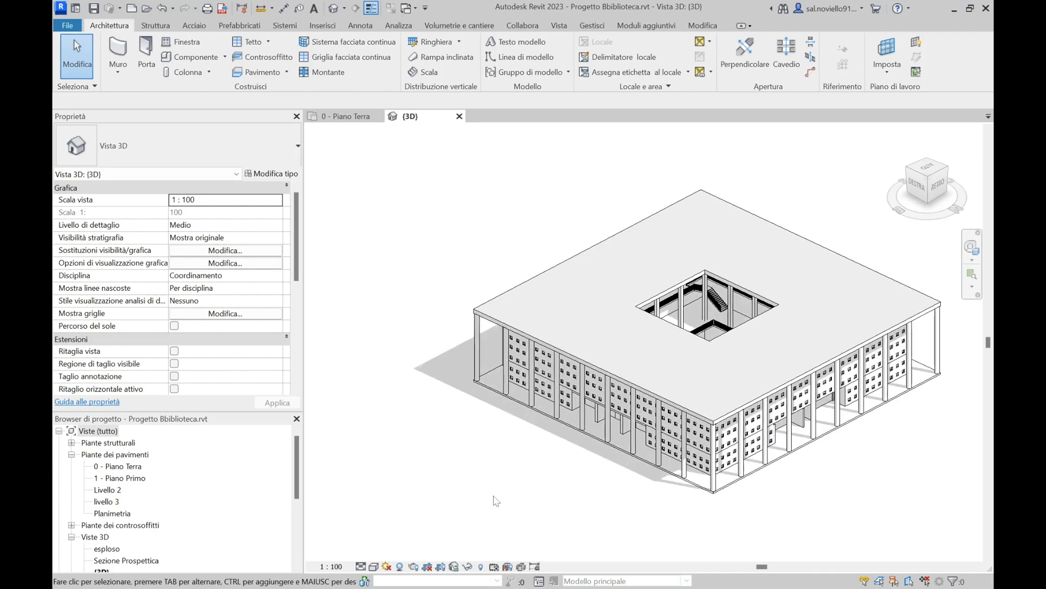
Enable temporary view properties for the {3D} view again, and restore its original properties
left_click(496, 569)
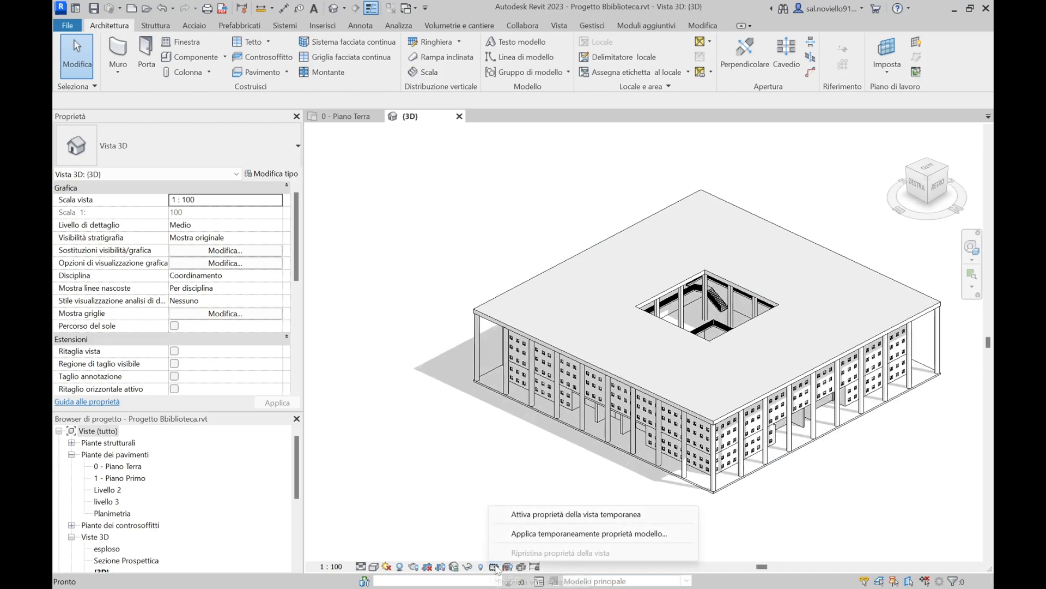
left_click(550, 515)
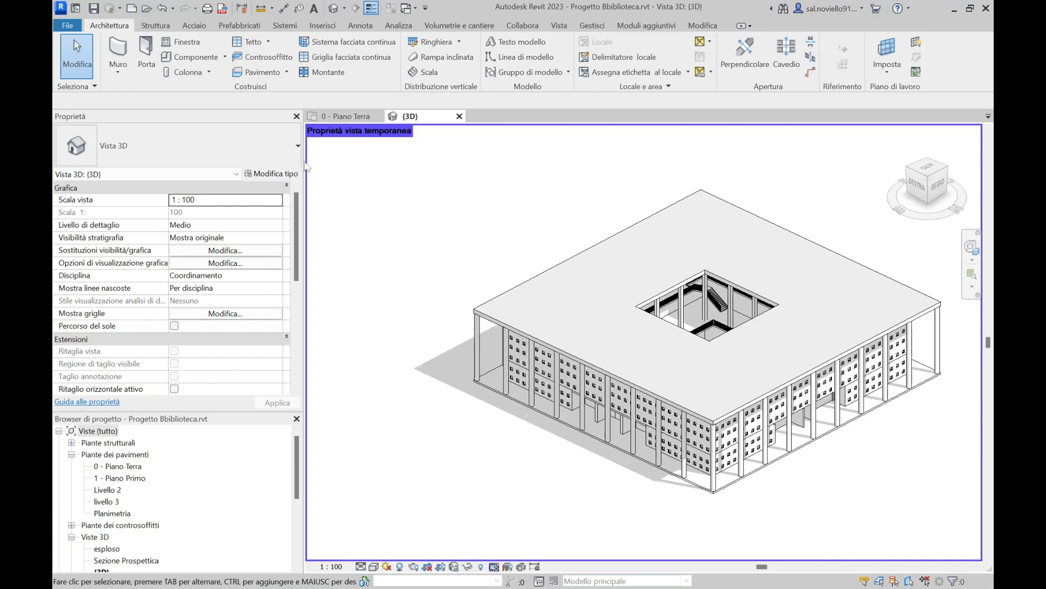
left_click(497, 567)
left_click(561, 553)
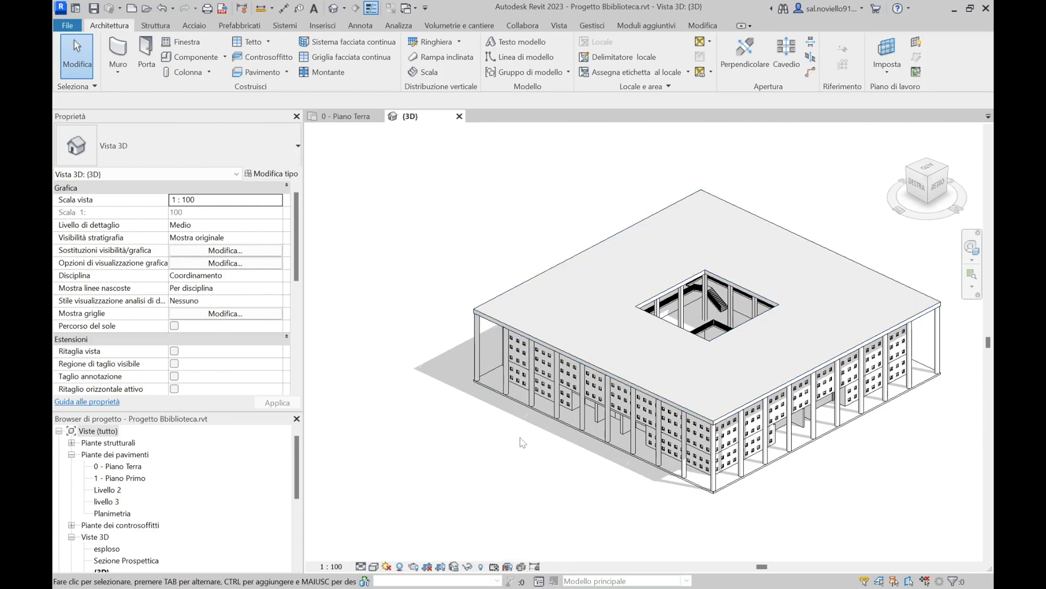
middle_click_drag(525, 439, 500, 431)
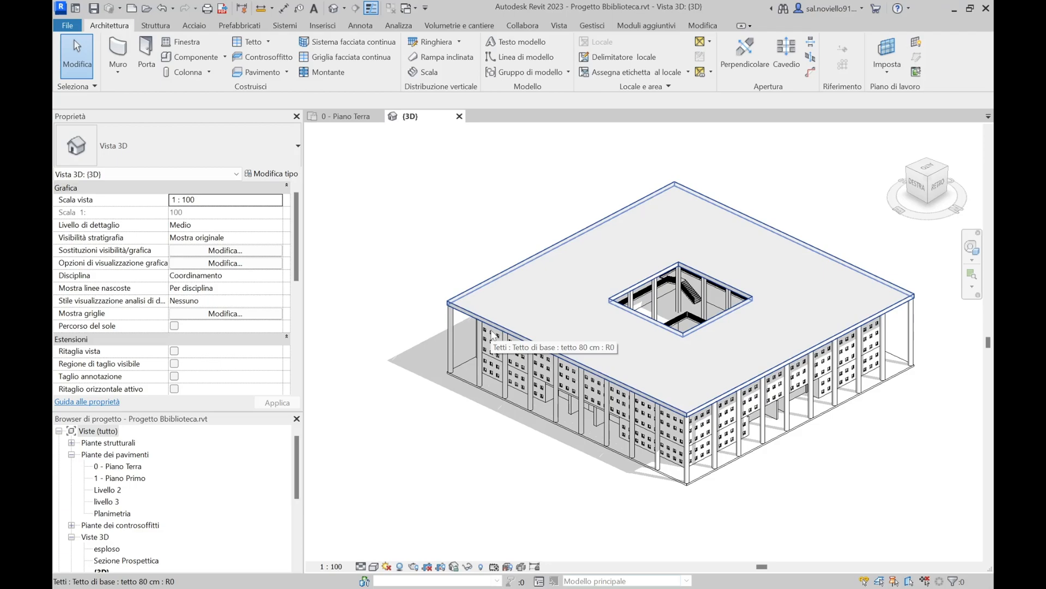
Start applying template properties temporarily and duplicate the Esporta in Civil Engineering view template as Narchviz modello vista temporaneo
left_click(495, 566)
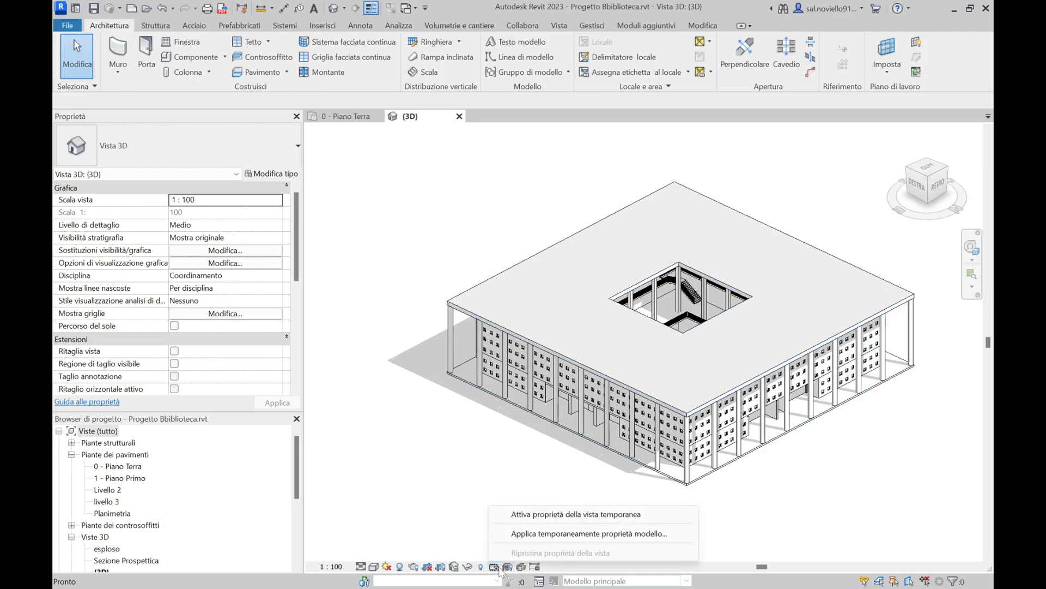
left_click(597, 535)
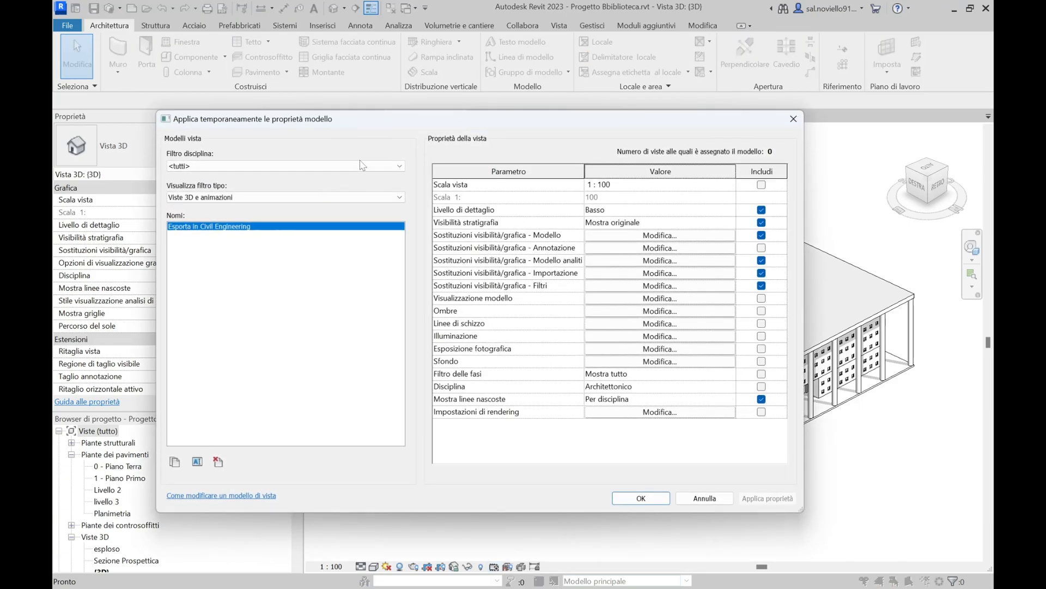
left_click_drag(363, 117, 371, 116)
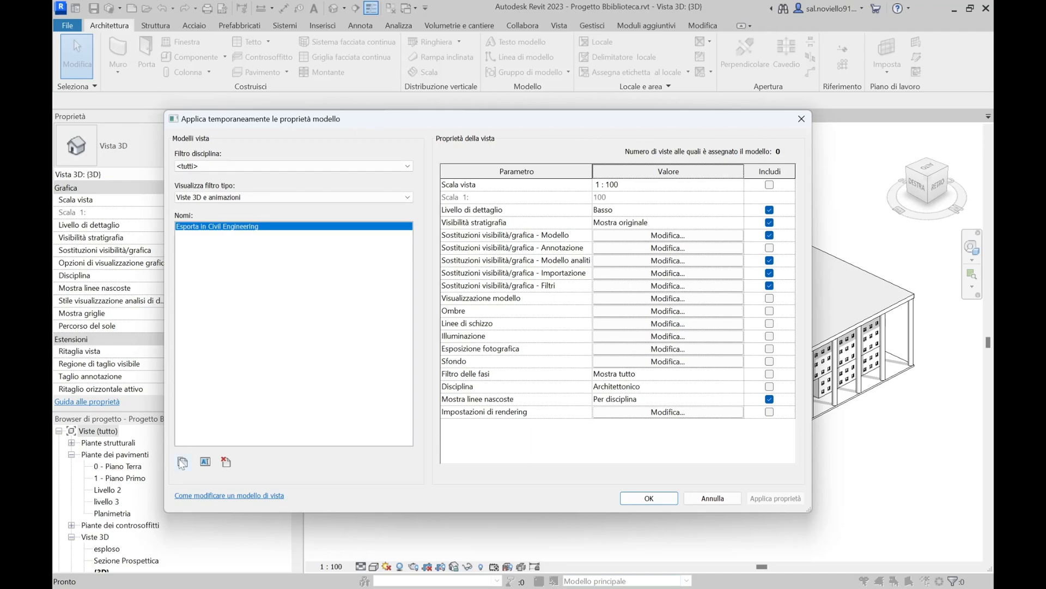
left_click(216, 227)
left_click(216, 228)
left_click(228, 198)
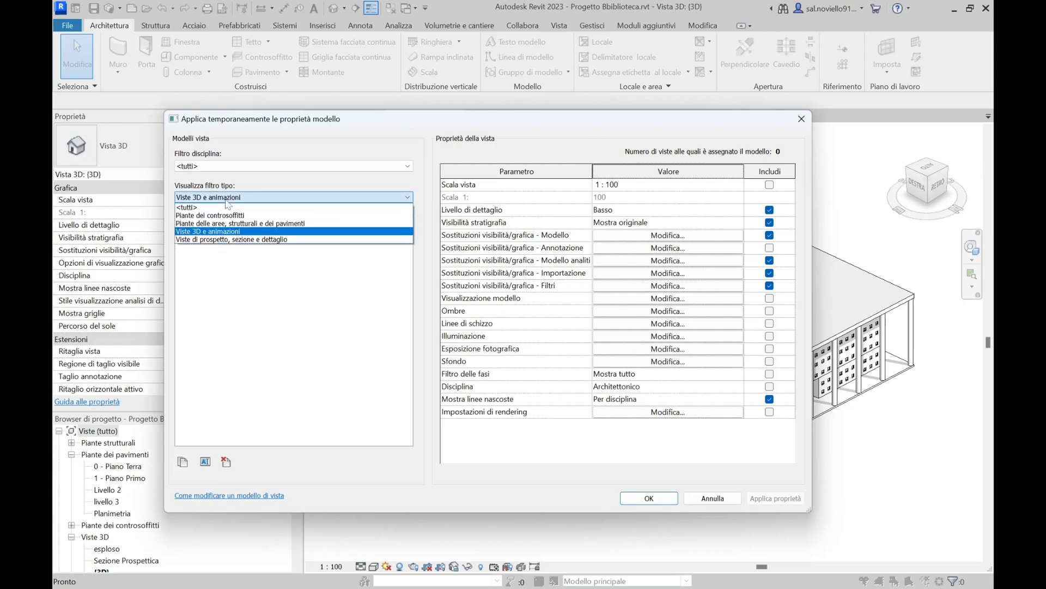
left_click(273, 354)
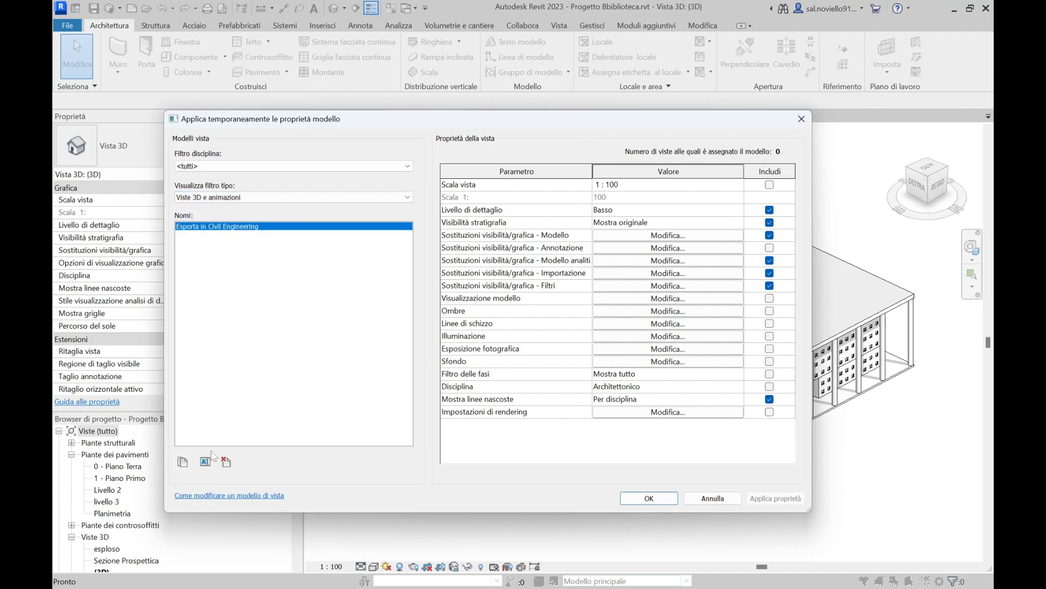
left_click(182, 461)
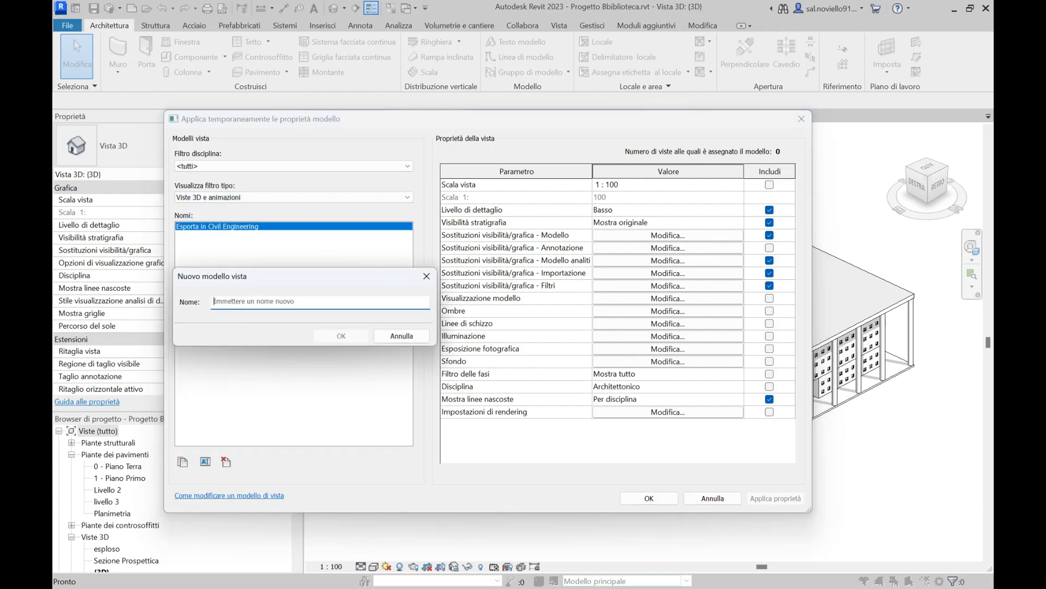
type("Narchviz m")
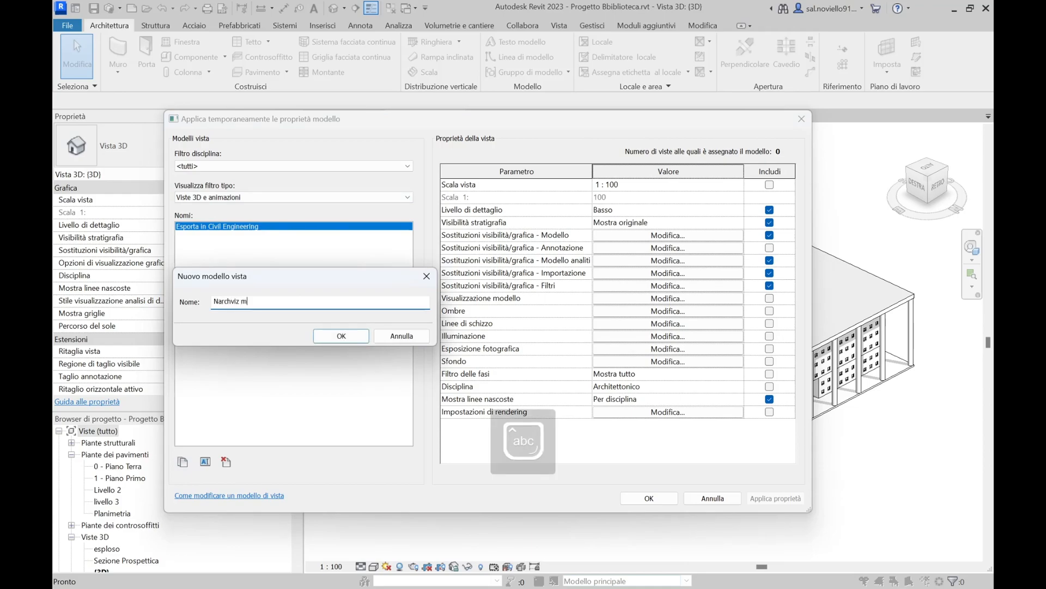
type("odello vista temporaneo")
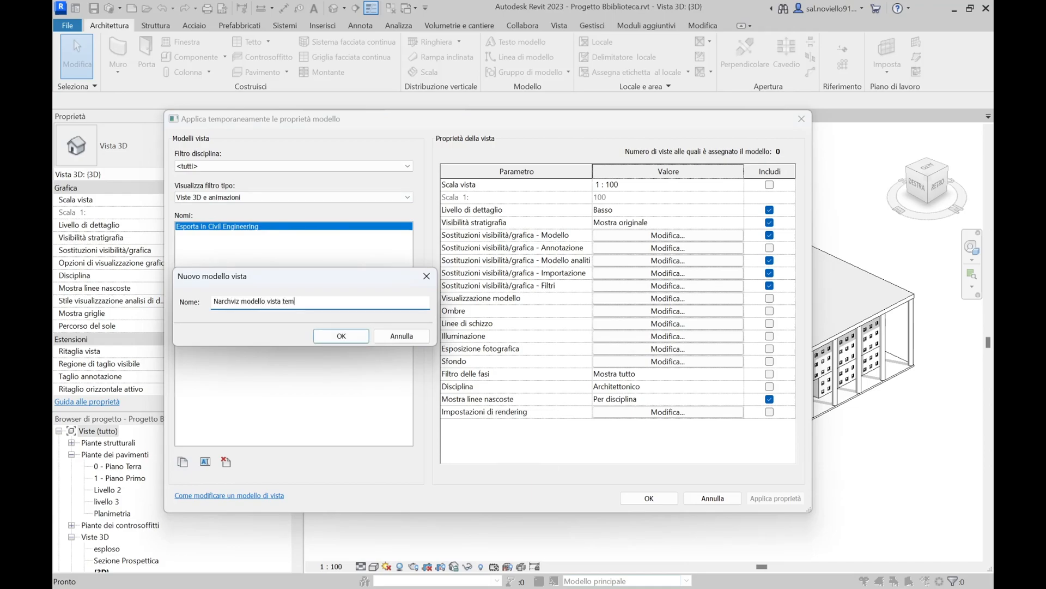
key("Return")
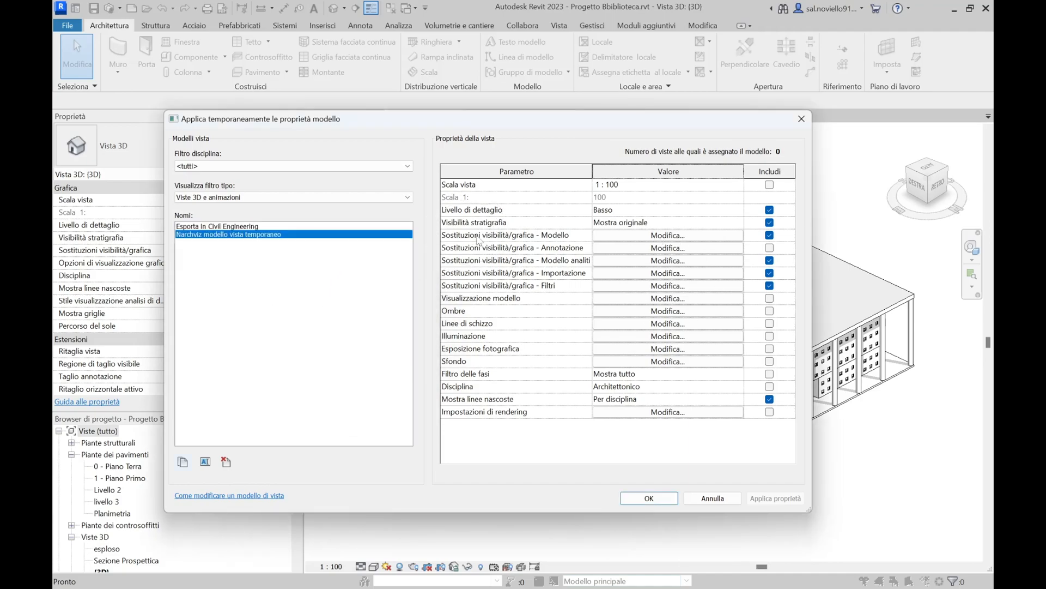
In the new template's model visibility/graphics overrides, make all model categories visible and remove the Interno filter
left_click(676, 237)
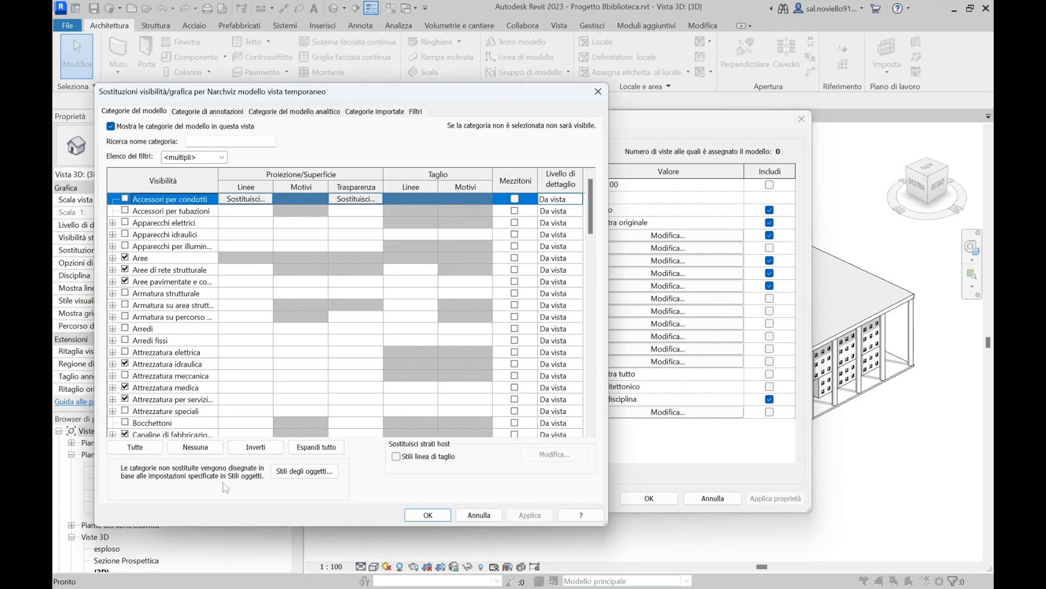
left_click(143, 449)
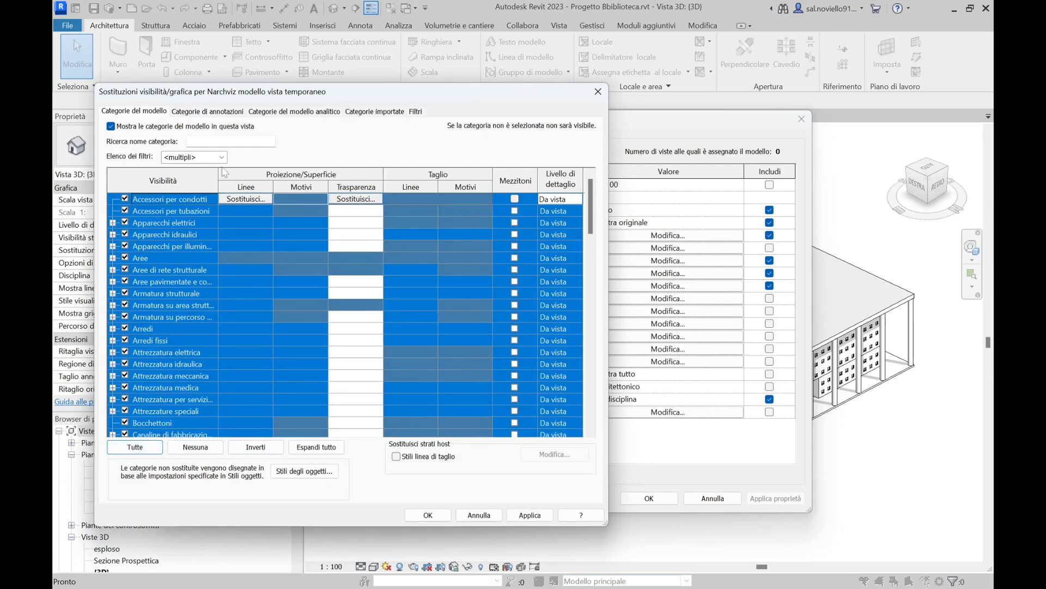
left_click(416, 111)
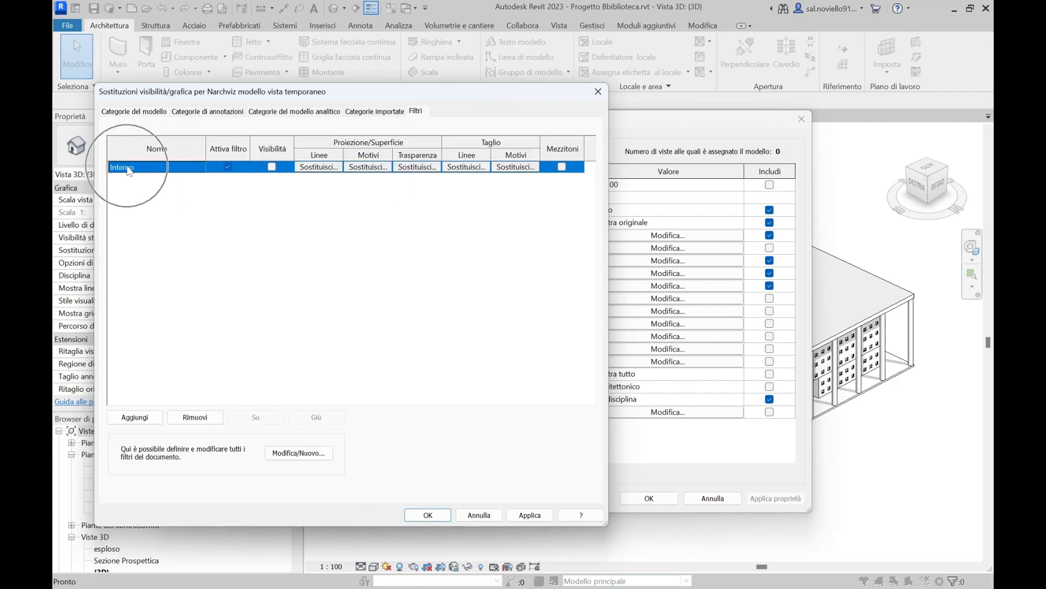
left_click(196, 417)
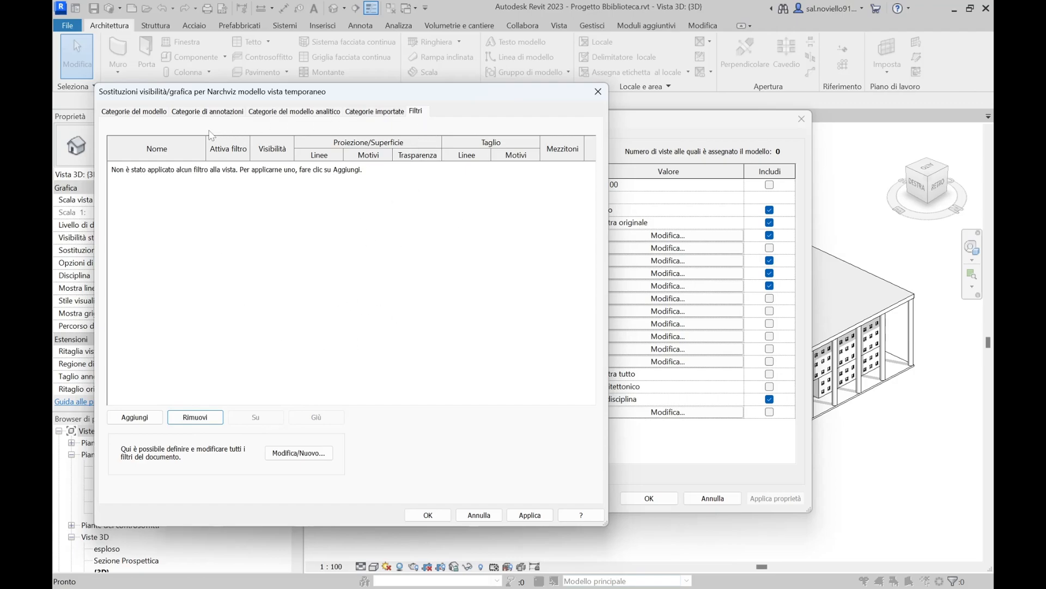
Confirm the template's overrides and apply Narchviz modello vista temporaneo temporarily to the {3D} view
left_click(136, 111)
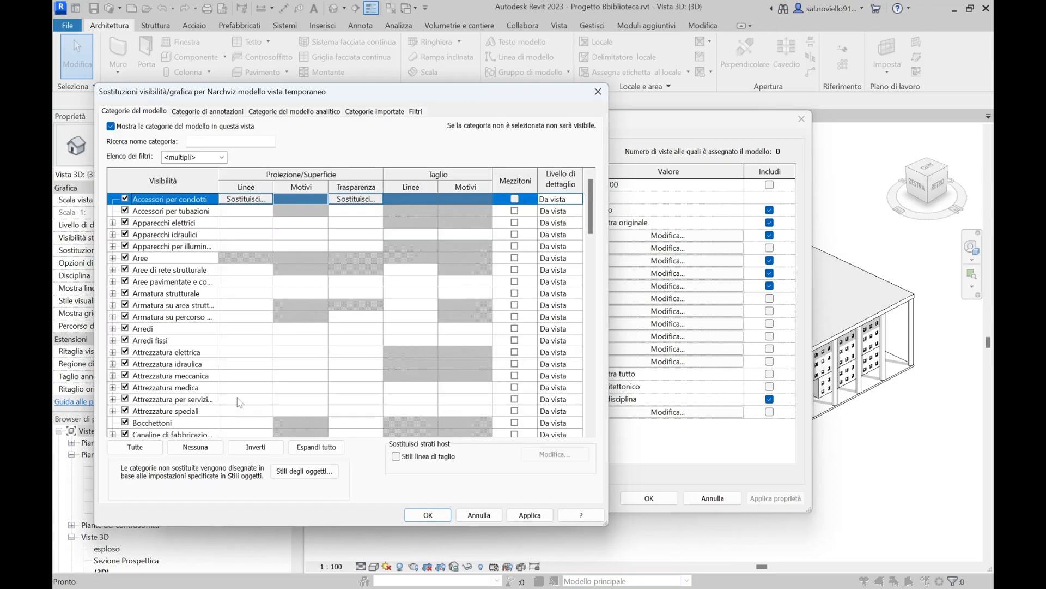
left_click(428, 515)
left_click(646, 499)
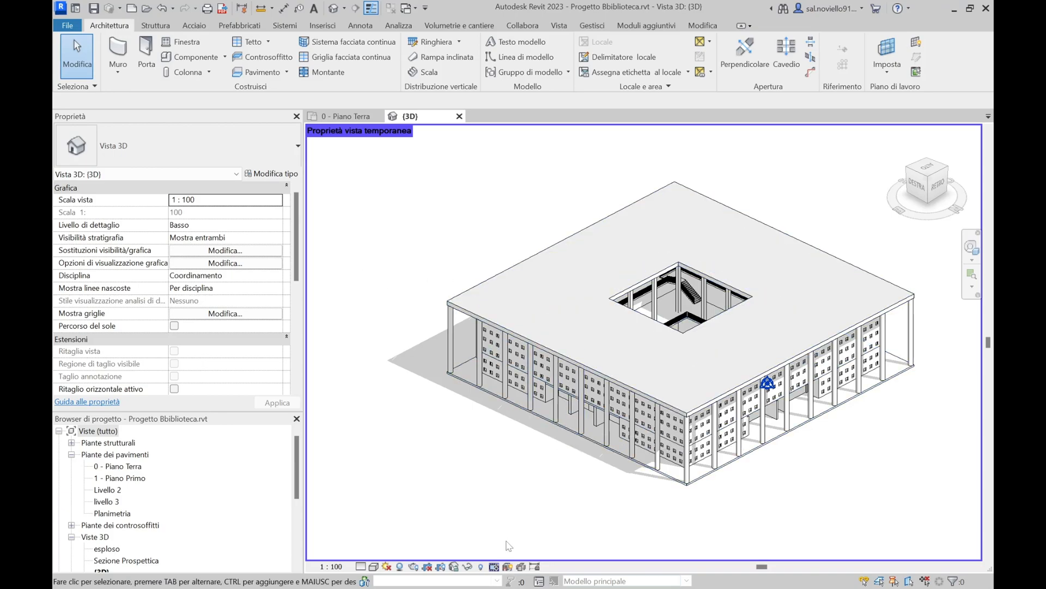
Reopen the temporary template properties and edit the model visibility/graphics overrides of Narchviz modello vista temporaneo
left_click(493, 566)
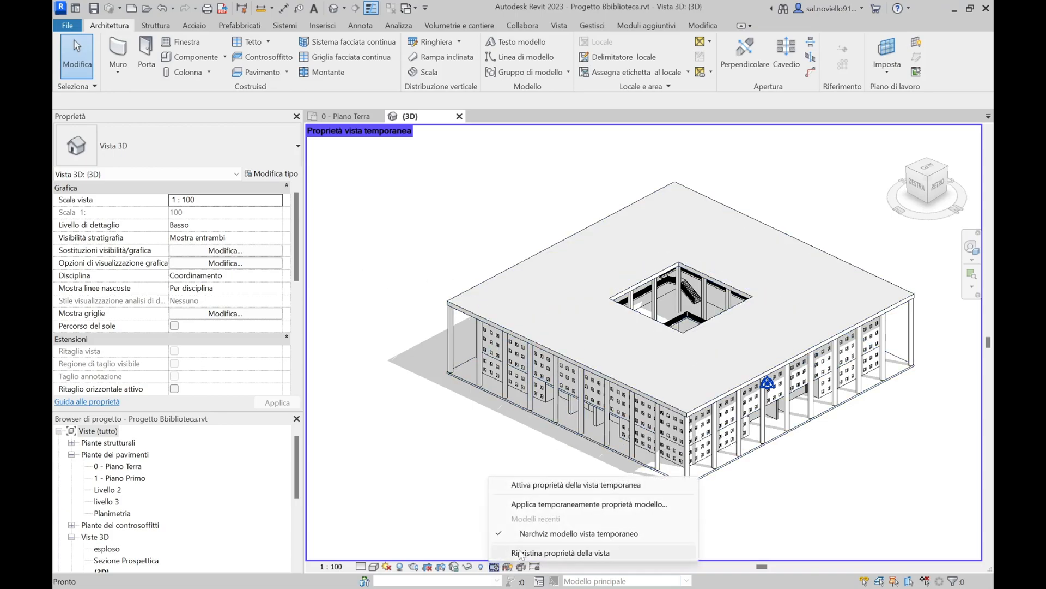
left_click(557, 505)
left_click(221, 235)
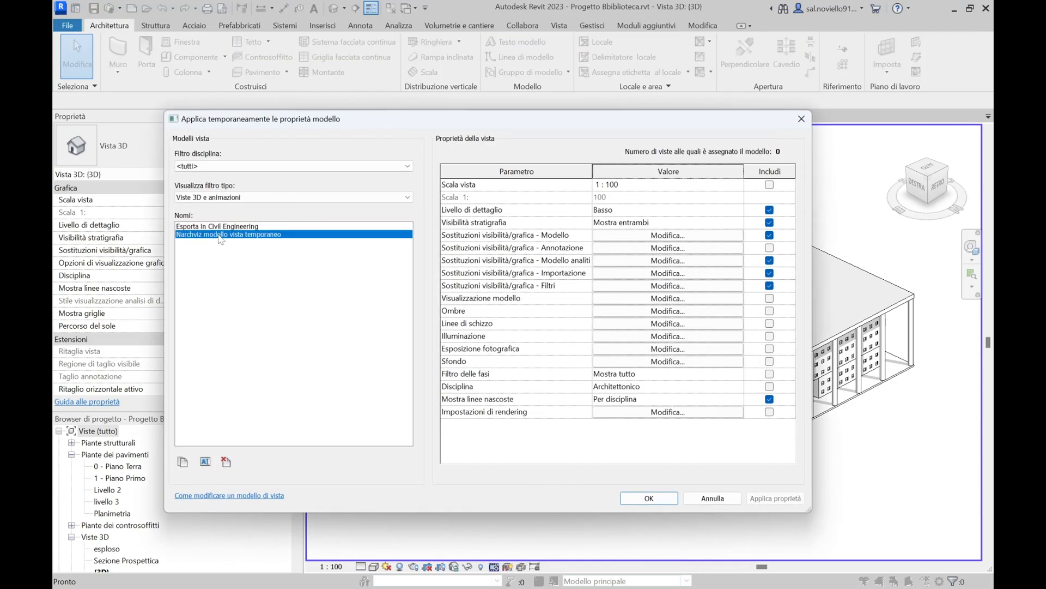
left_click(657, 238)
Override the Muri category's projection/surface foreground pattern with the Riempimento fill in magenta
left_click(156, 295)
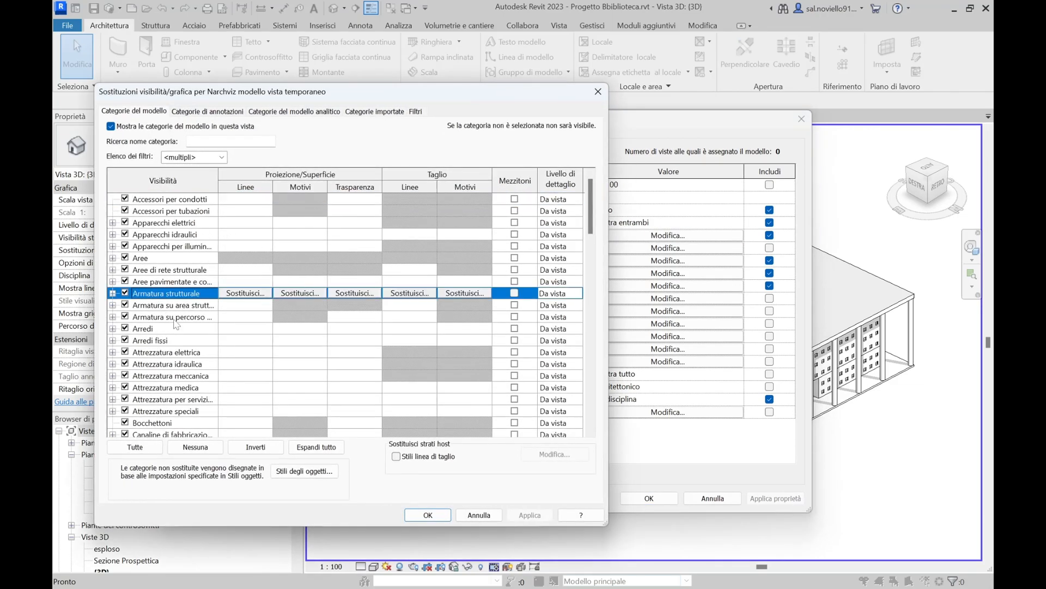
key("m")
key("u")
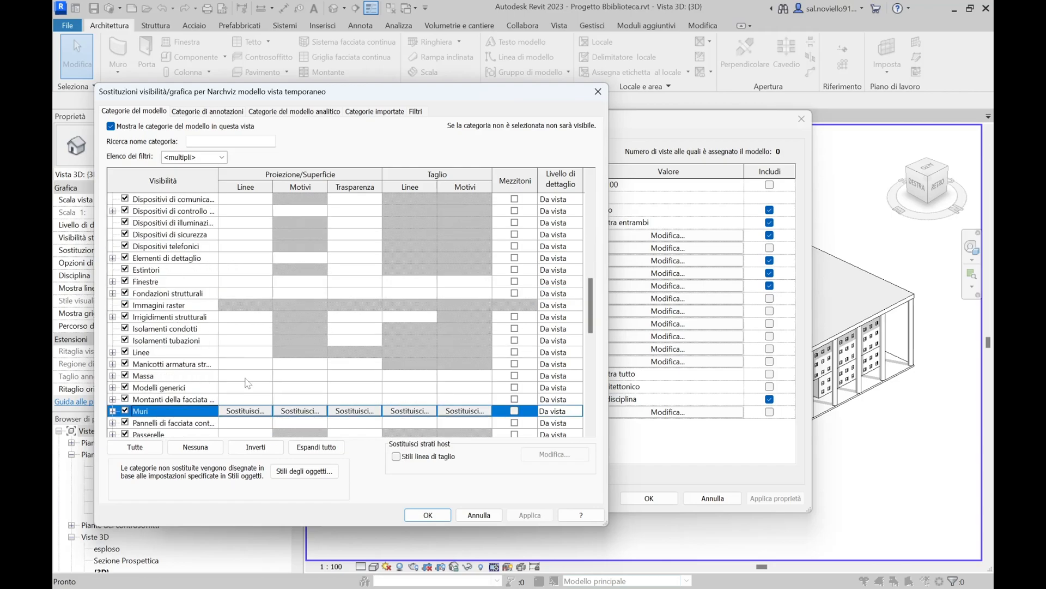
left_click(320, 410)
left_click(426, 269)
left_click(397, 295)
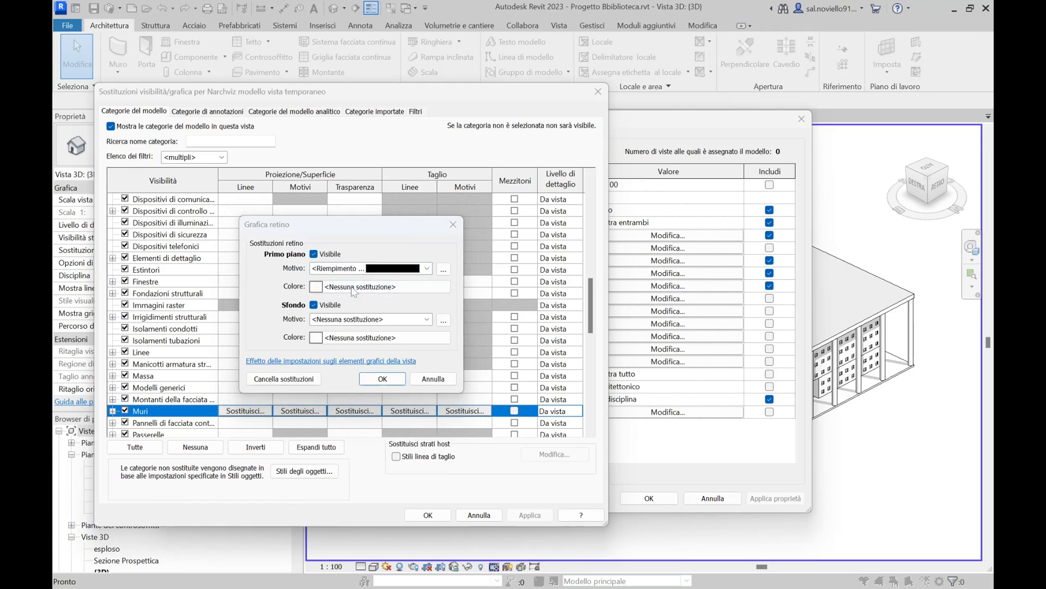
left_click(353, 288)
left_click(303, 320)
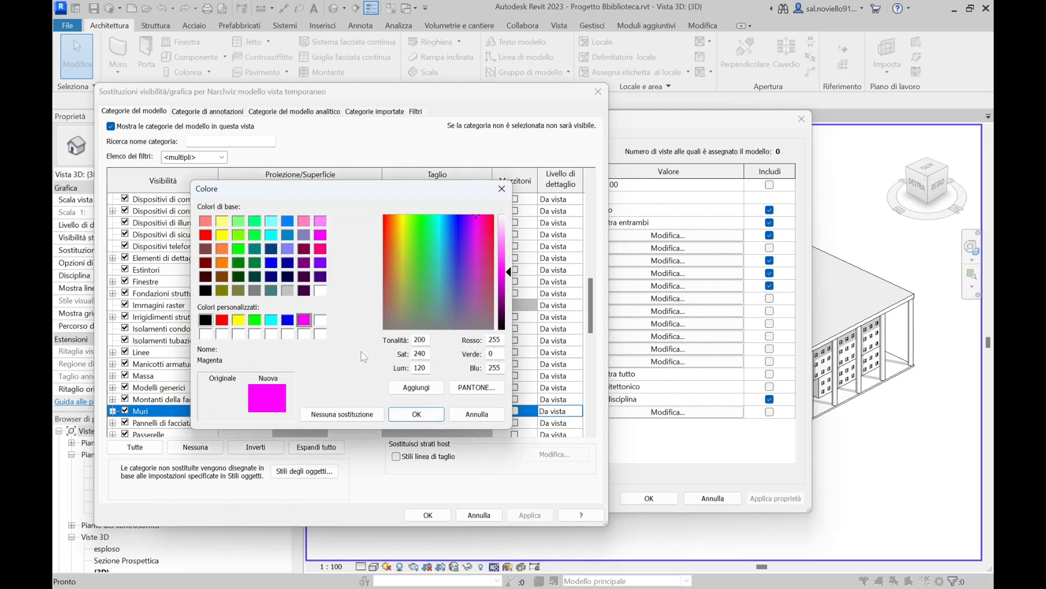
left_click(408, 416)
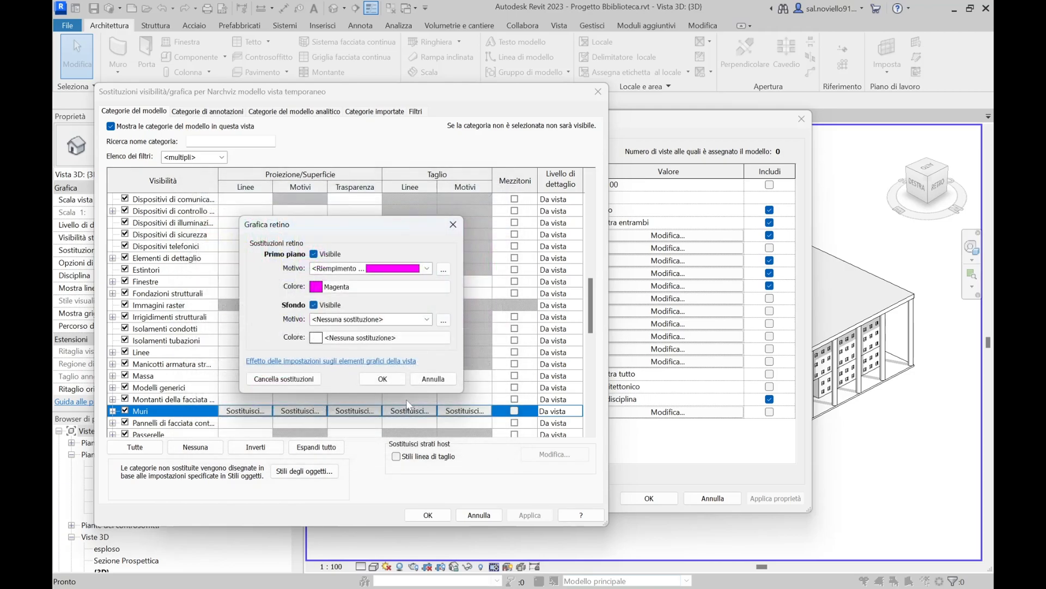
left_click(381, 380)
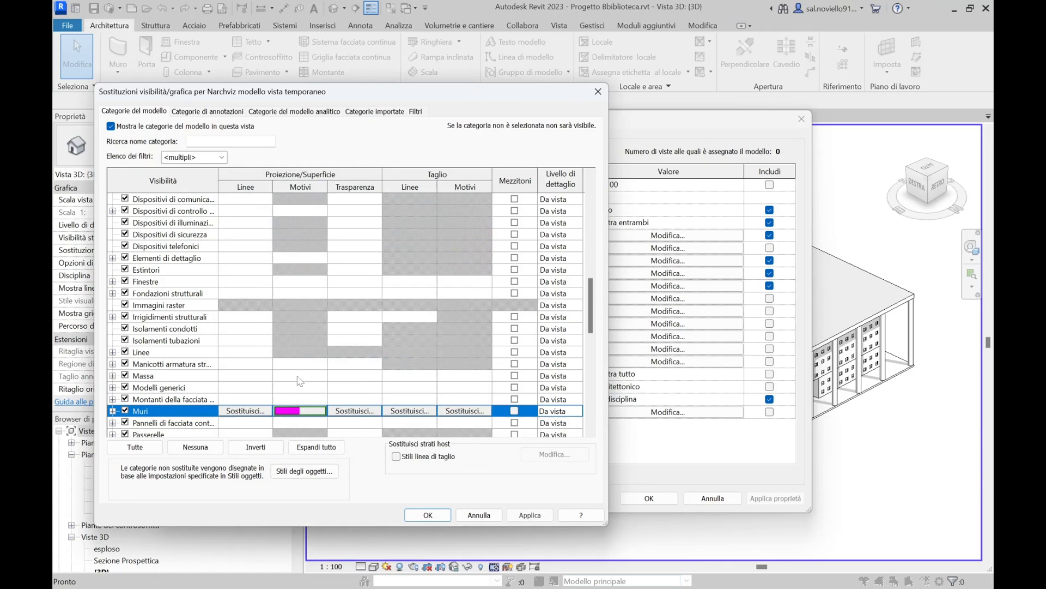
Override the Finestre category's projection/surface foreground pattern with the Riempimento fill in green (Verde)
left_click(150, 282)
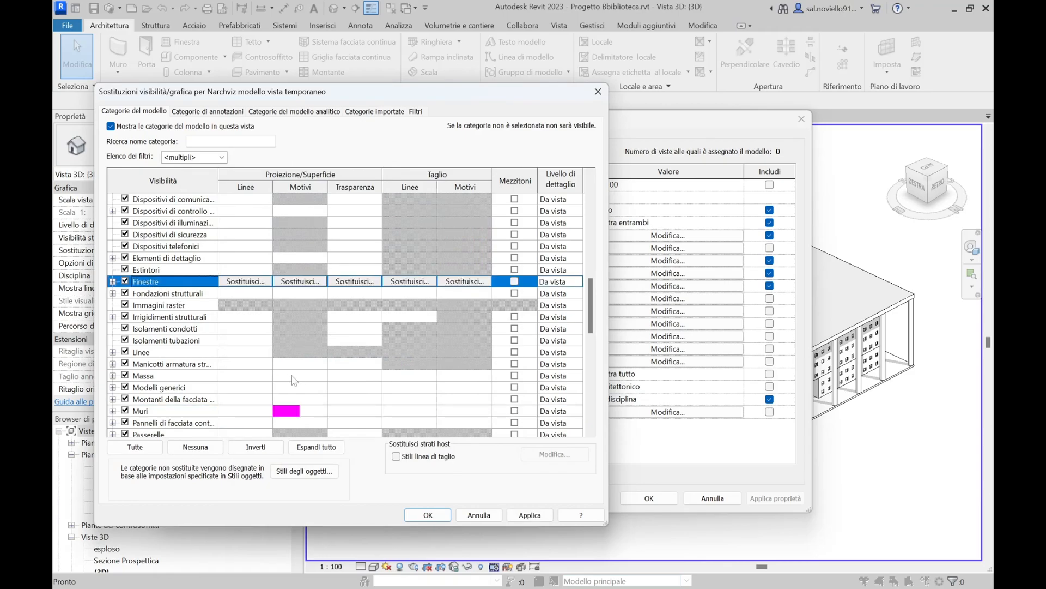
left_click(295, 281)
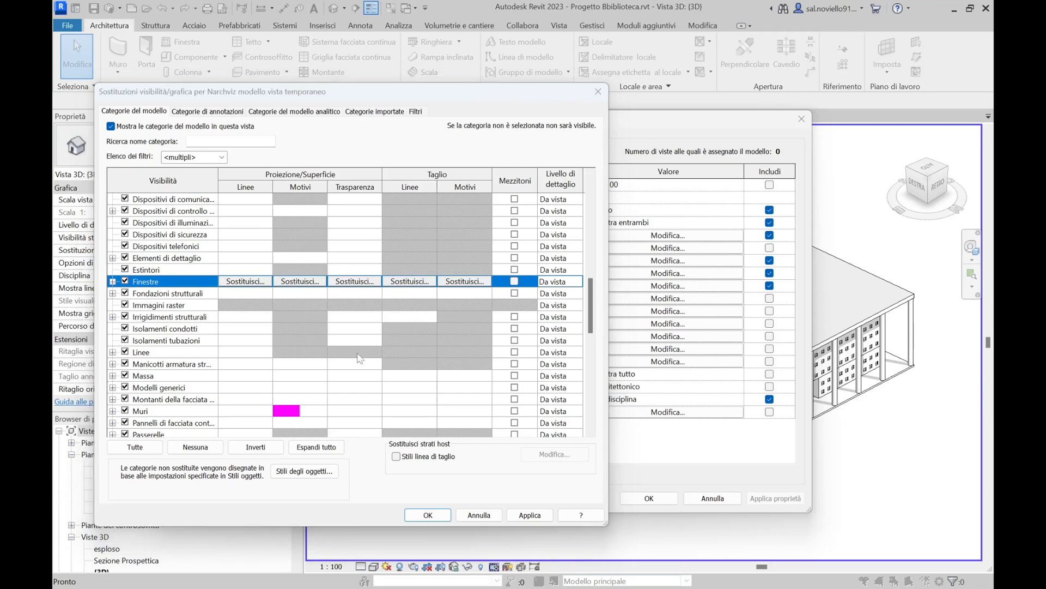
left_click(427, 268)
left_click(403, 291)
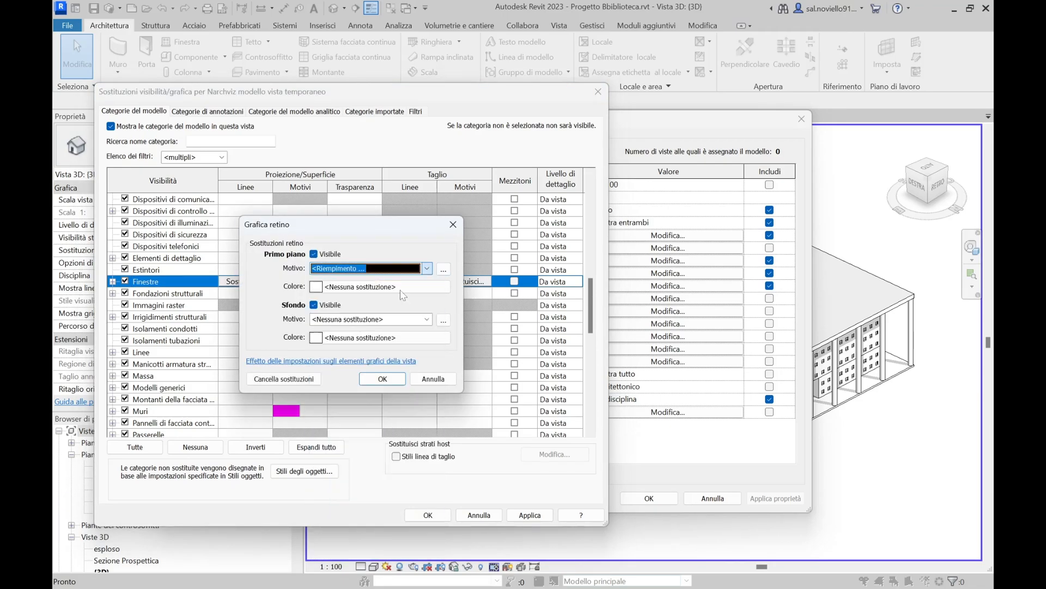
left_click(370, 286)
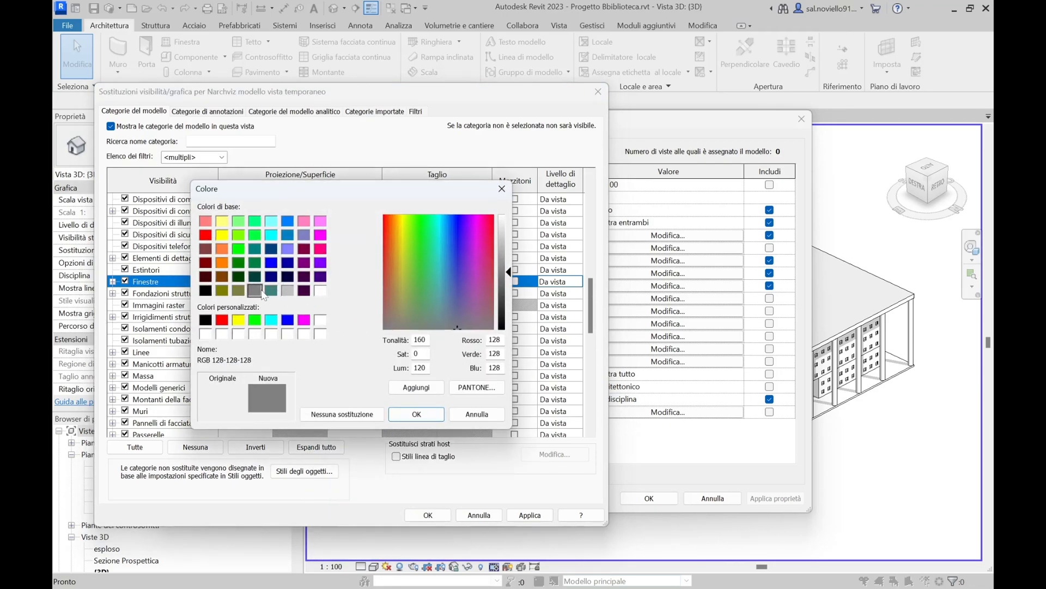
left_click(239, 248)
left_click(431, 417)
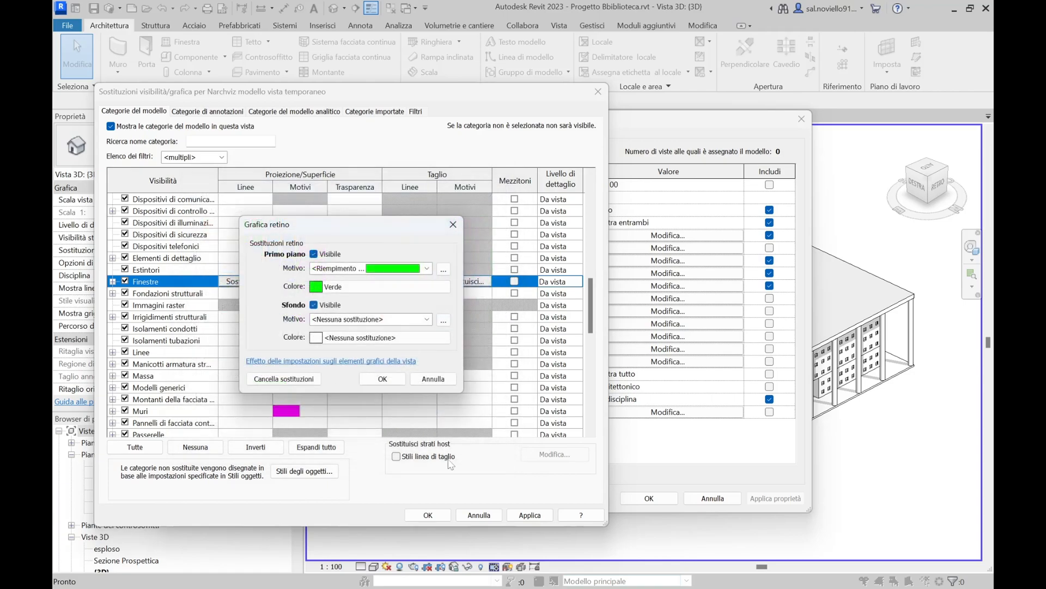
left_click(408, 412)
Override the Pavimenti category's projection/surface foreground pattern with the Riempimento fill in yellow (Giallo)
left_click(164, 222)
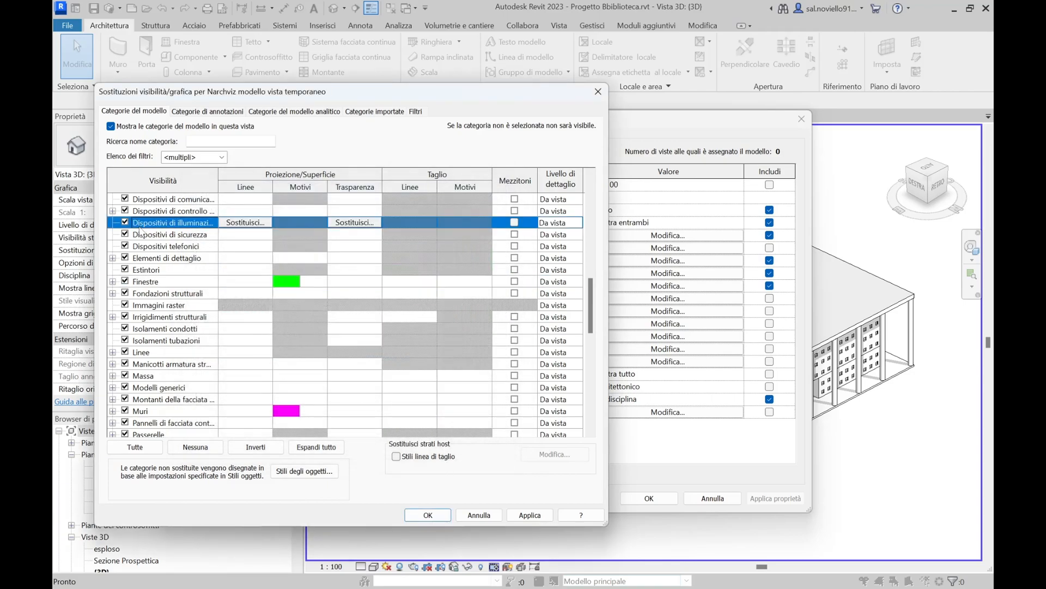
type("pav")
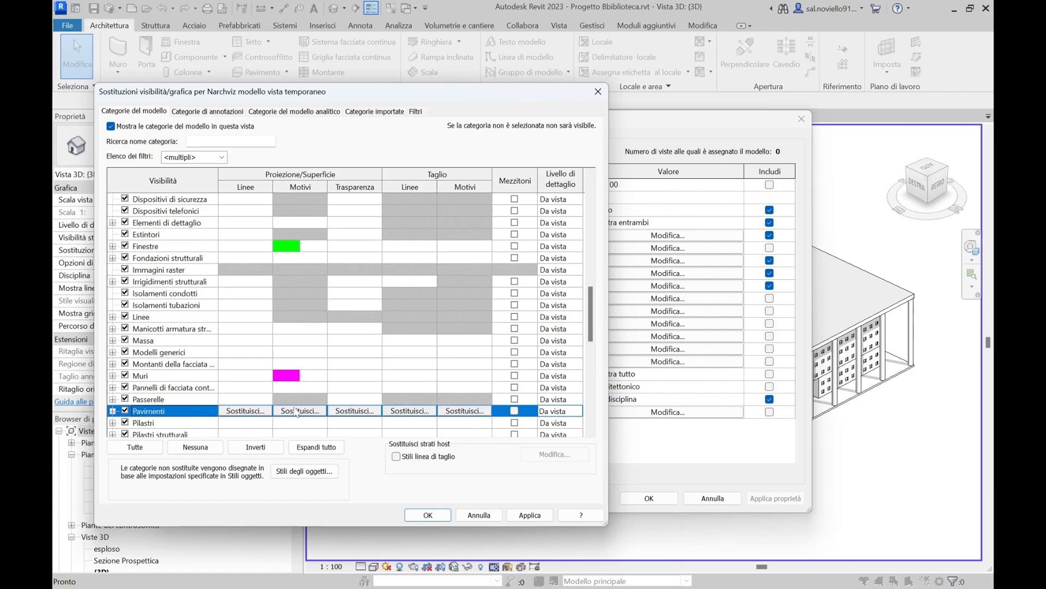
left_click(313, 410)
left_click(426, 270)
left_click(354, 281)
left_click(389, 287)
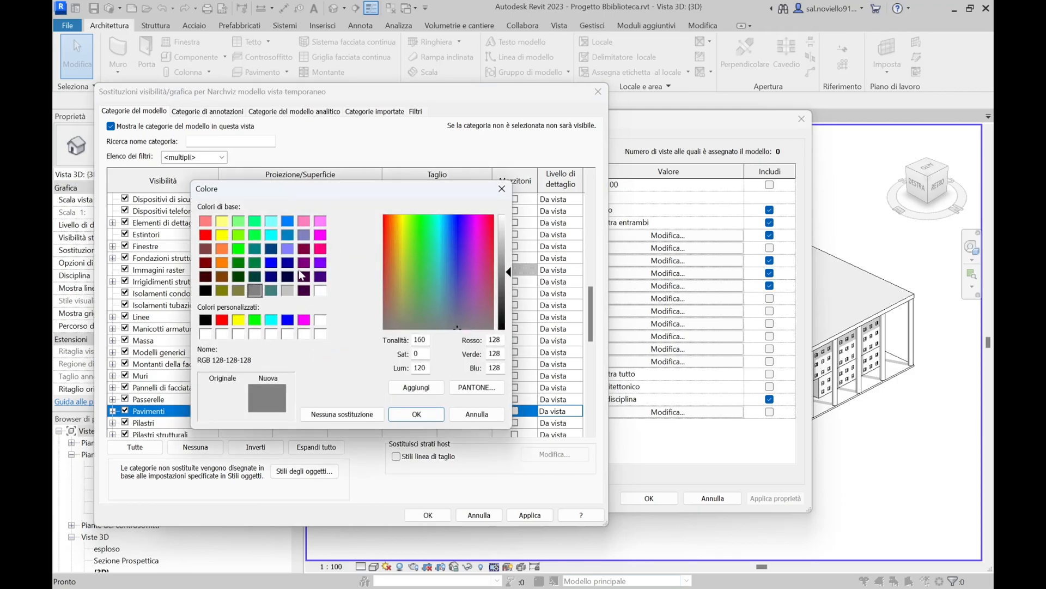
left_click(222, 234)
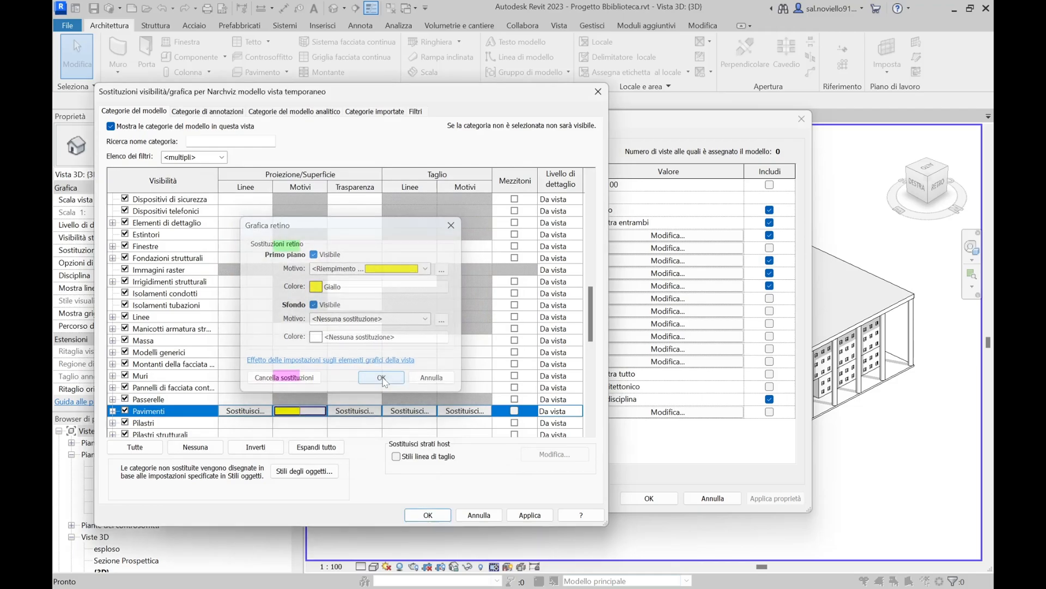
left_click(383, 378)
Confirm the category overrides and apply Narchviz modello vista temporaneo temporarily to the {3D} view
left_click(428, 514)
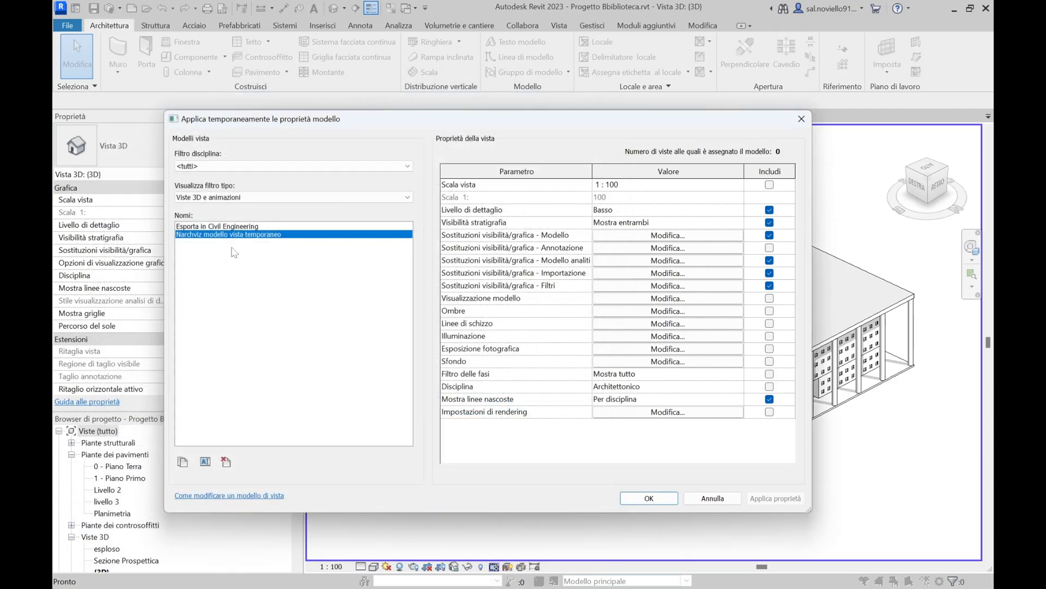
left_click(223, 236)
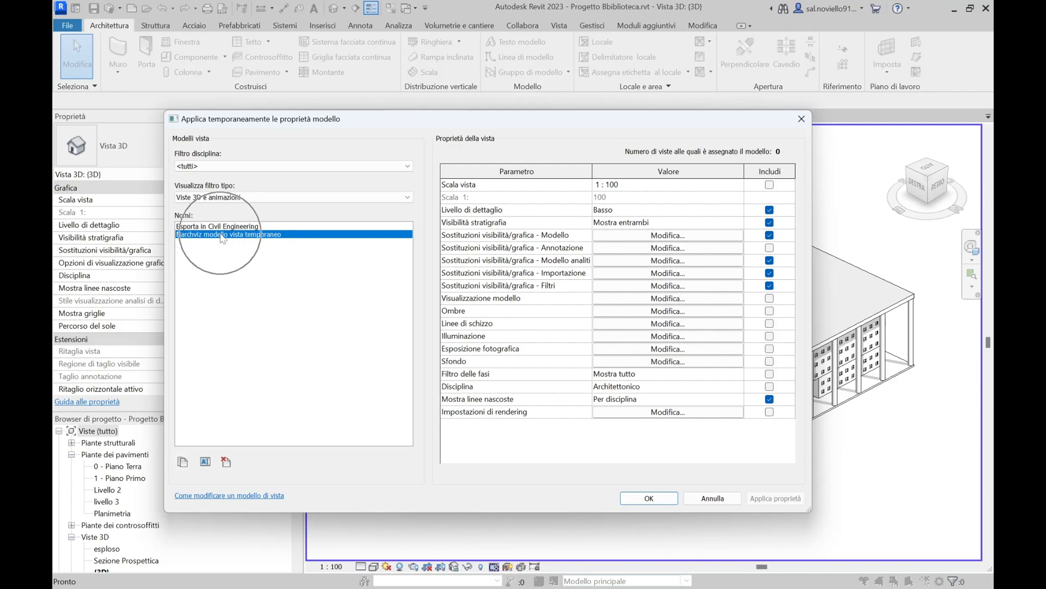
left_click(651, 503)
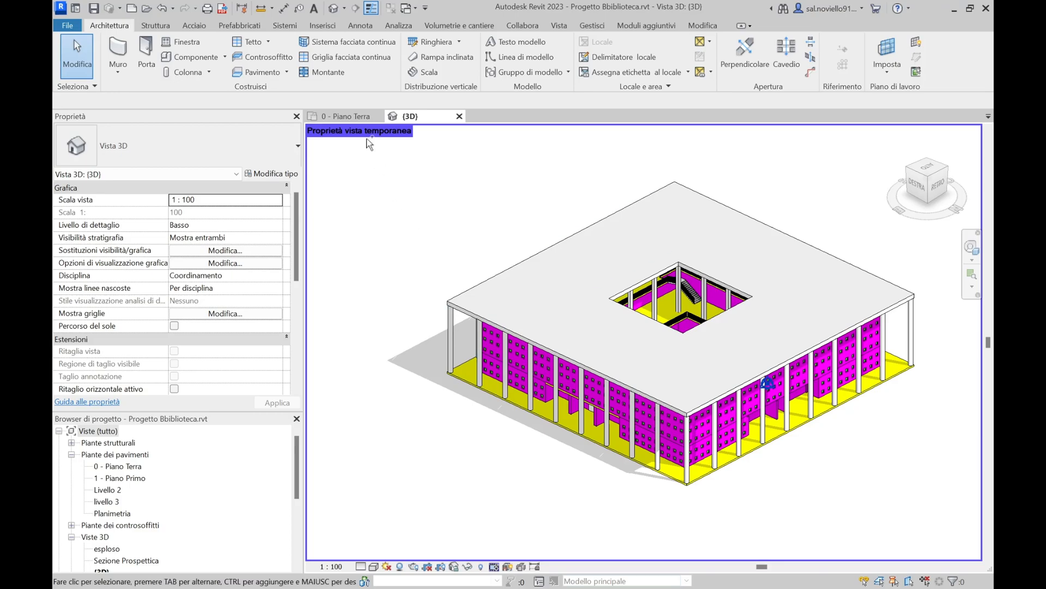
Restore the {3D} view's original properties, and reapply Narchviz modello vista temporaneo from the recent templates
left_click(494, 567)
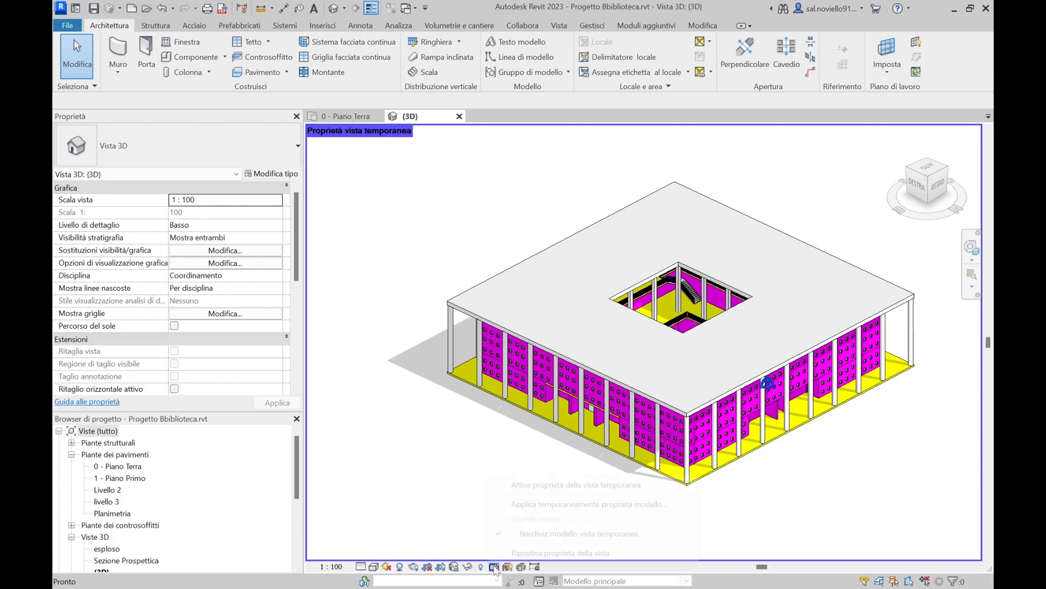
left_click(561, 553)
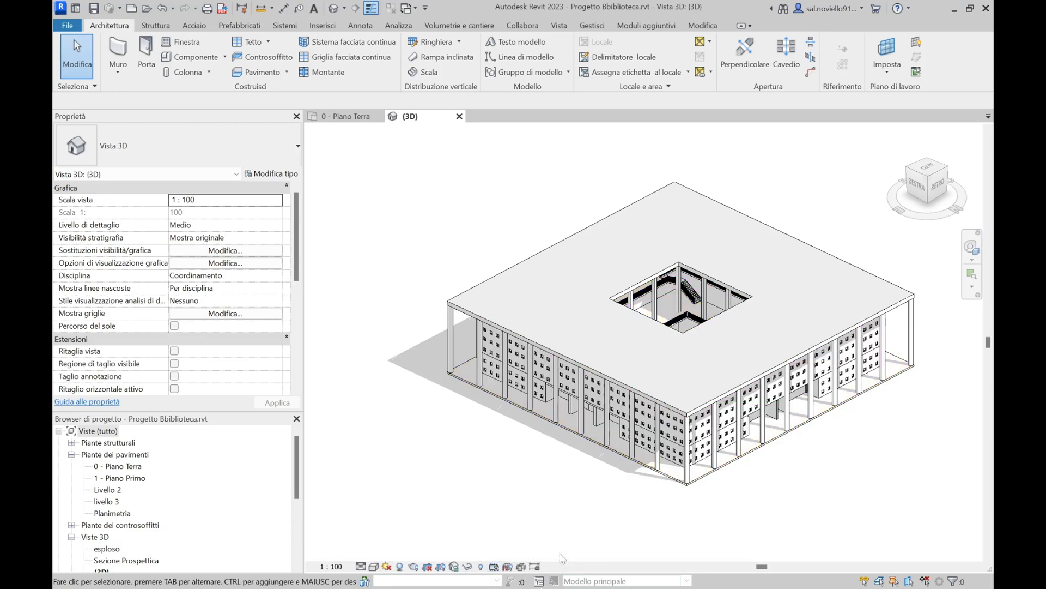
left_click(494, 567)
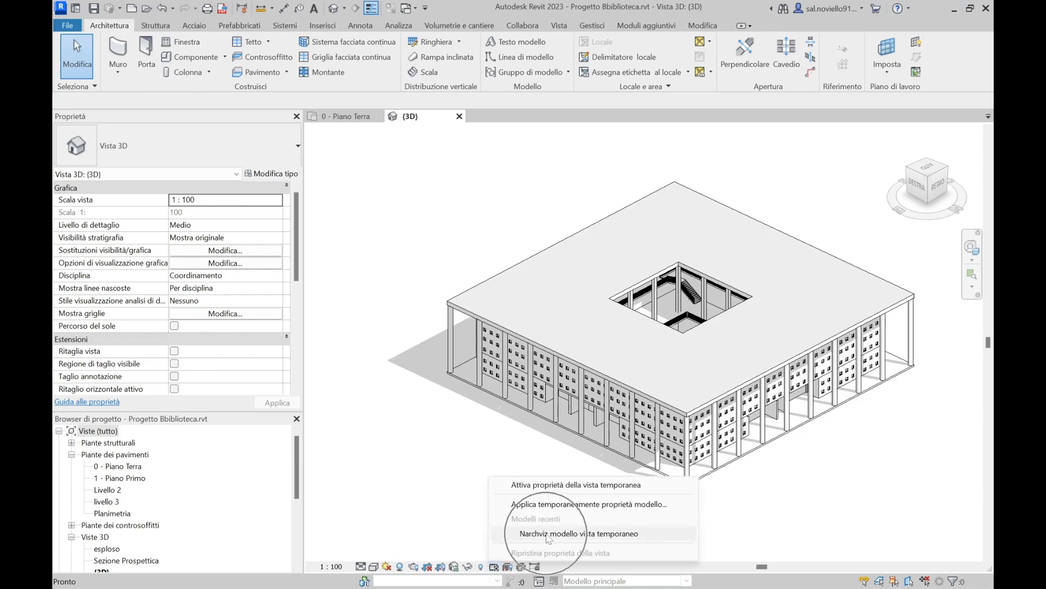
left_click(549, 534)
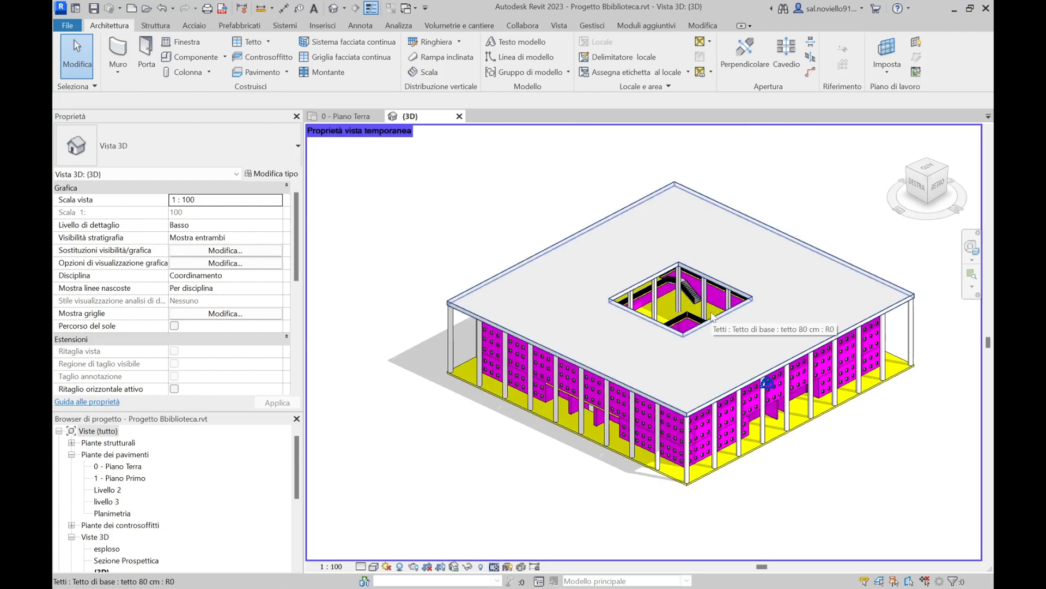
middle_click_drag(717, 318, 653, 326)
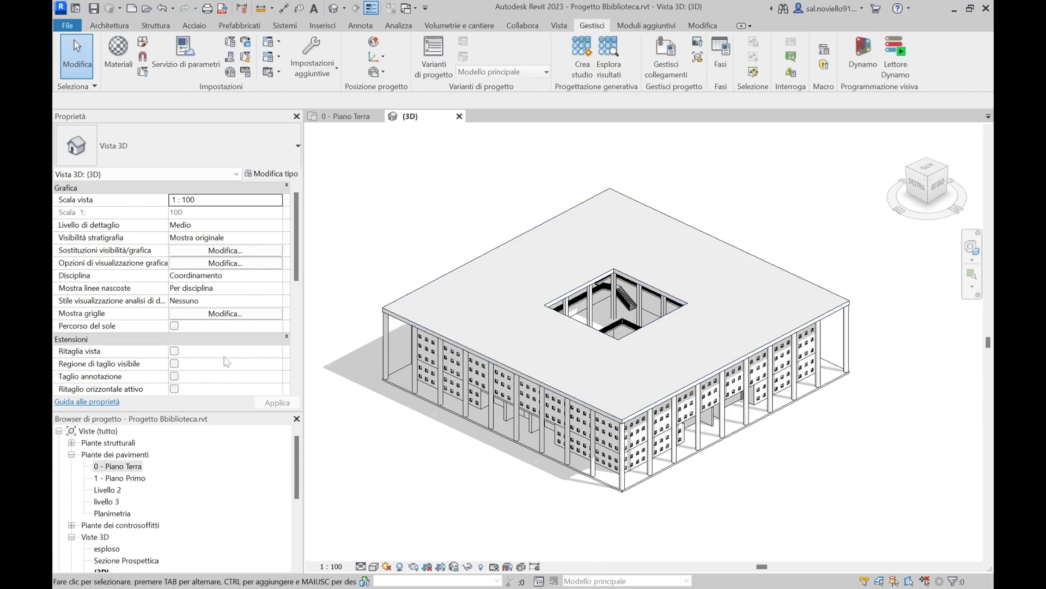
Open the 0 - Piano Terra floor plan and select a single-leaf corridor door, its wall, a square pillar and the vertical partition wall beside it
double_click(121, 467)
scroll(513, 351, "up", 5)
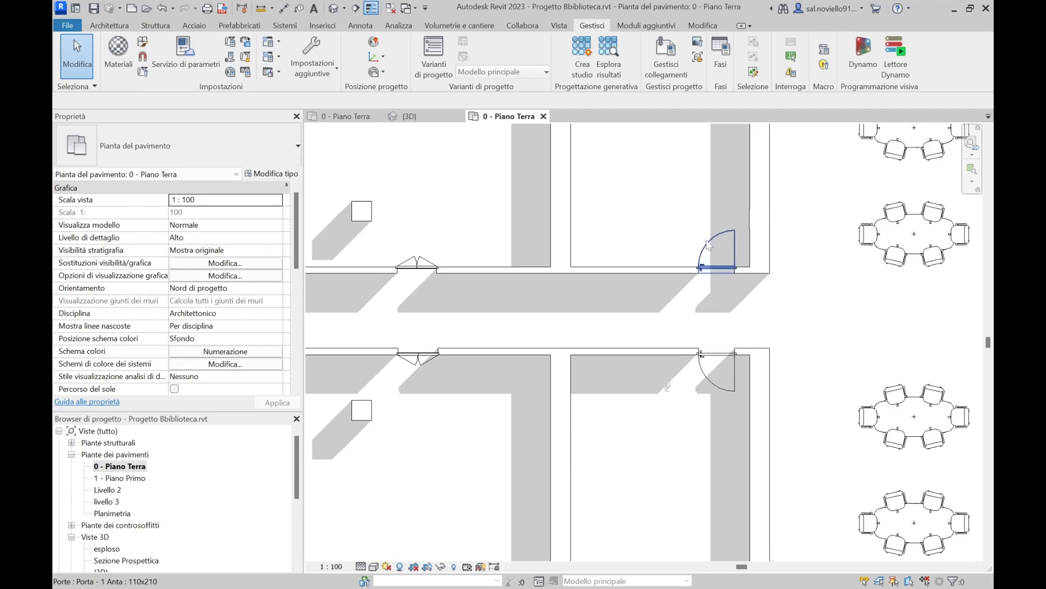
left_click(714, 238)
left_click(635, 270, "ctrl")
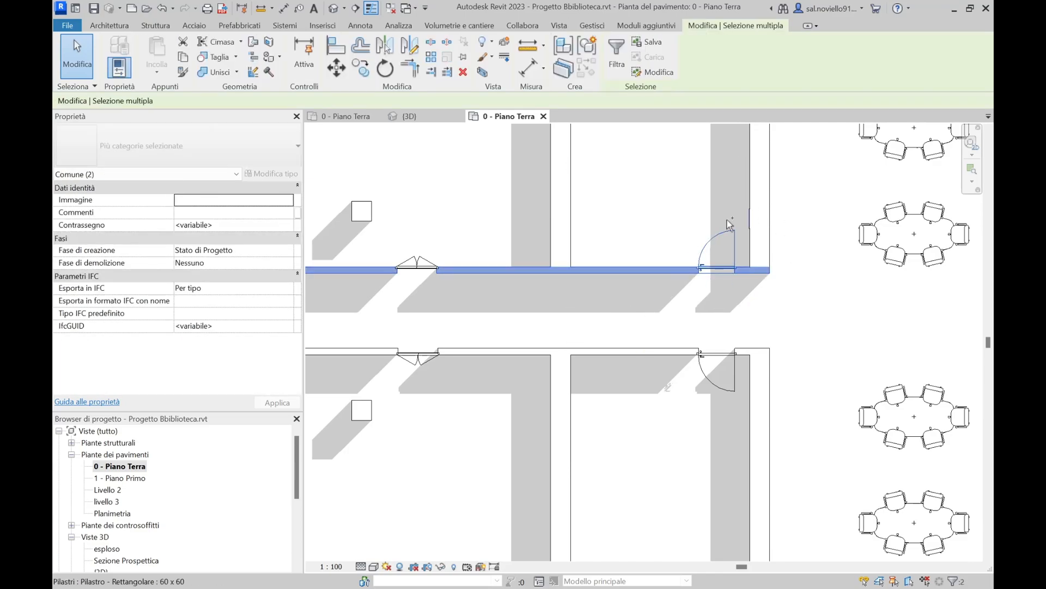
scroll(484, 374, "down", 1)
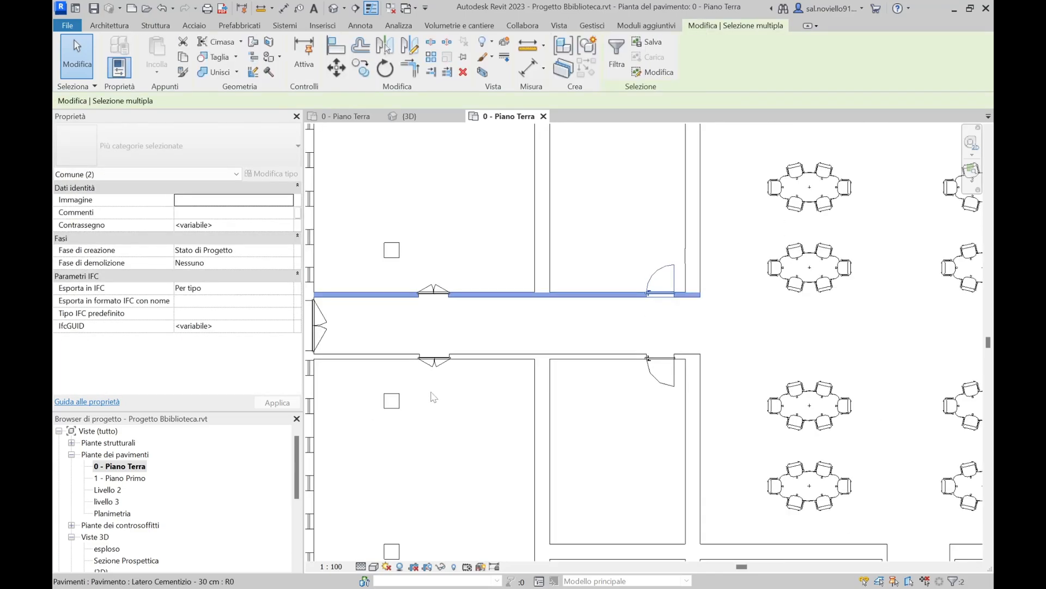
left_click(401, 404, "ctrl")
left_click(552, 404, "ctrl")
scroll(551, 403, "down", 3)
scroll(493, 417, "up", 2)
scroll(493, 417, "up", 1)
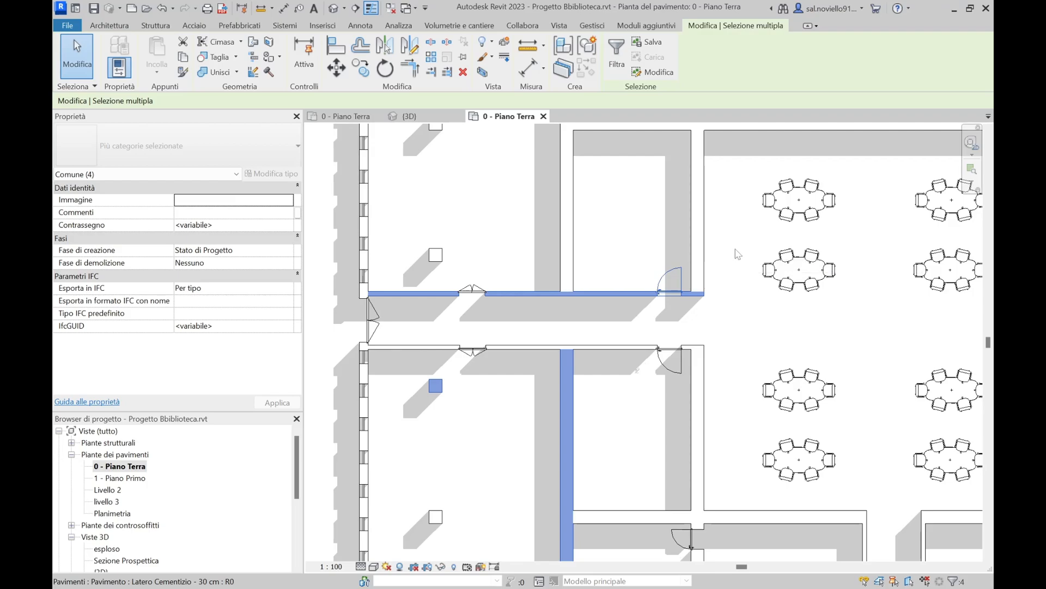
Save the selected elements as a selection named Narchviz selezione f, and clear the current selection
left_click(654, 44)
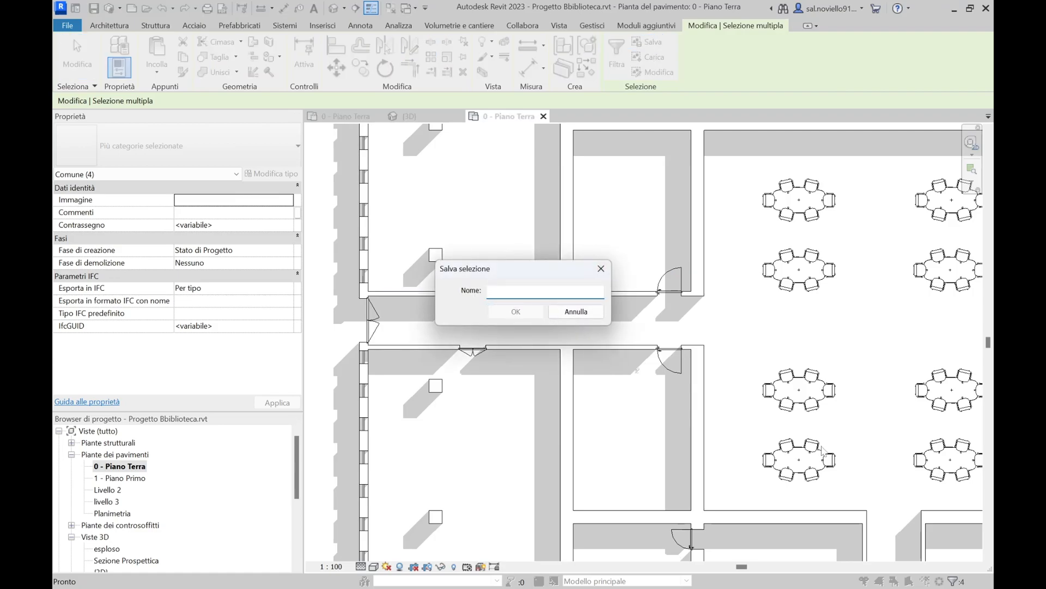
type("Narchvi")
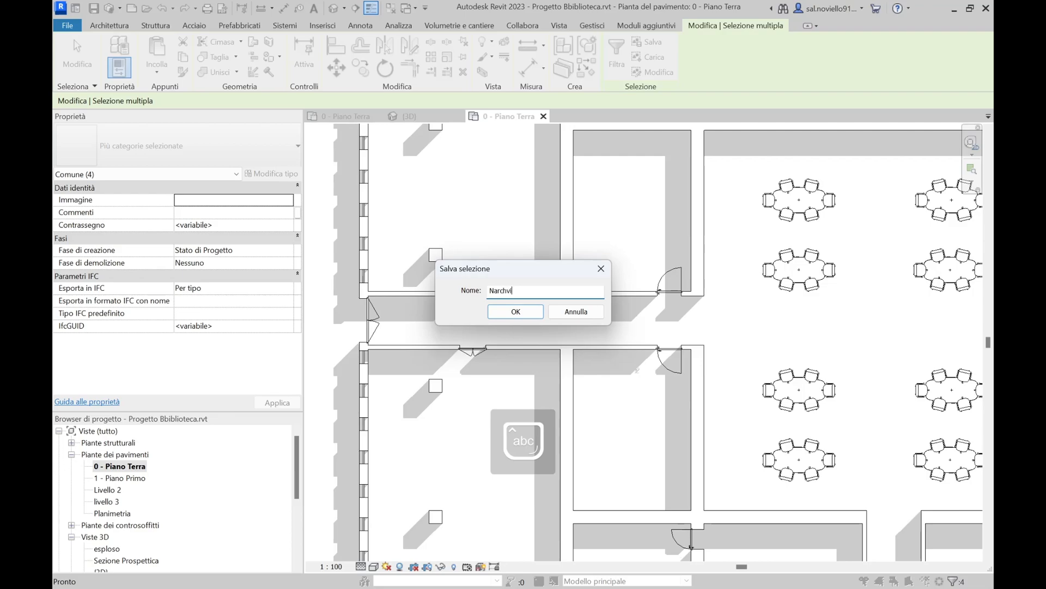
type("z selezio")
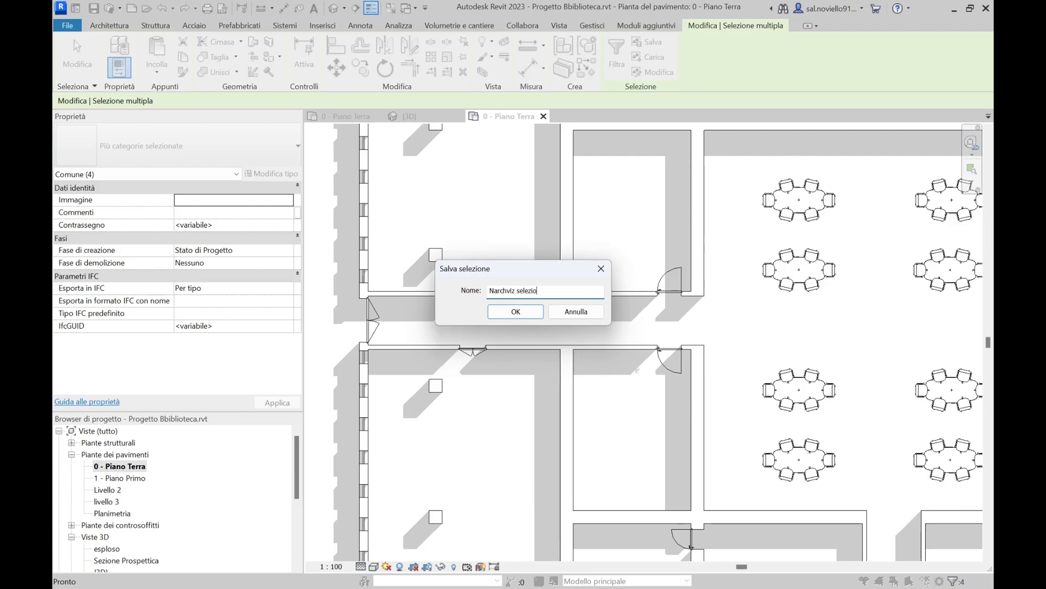
type("ne f")
key("Return")
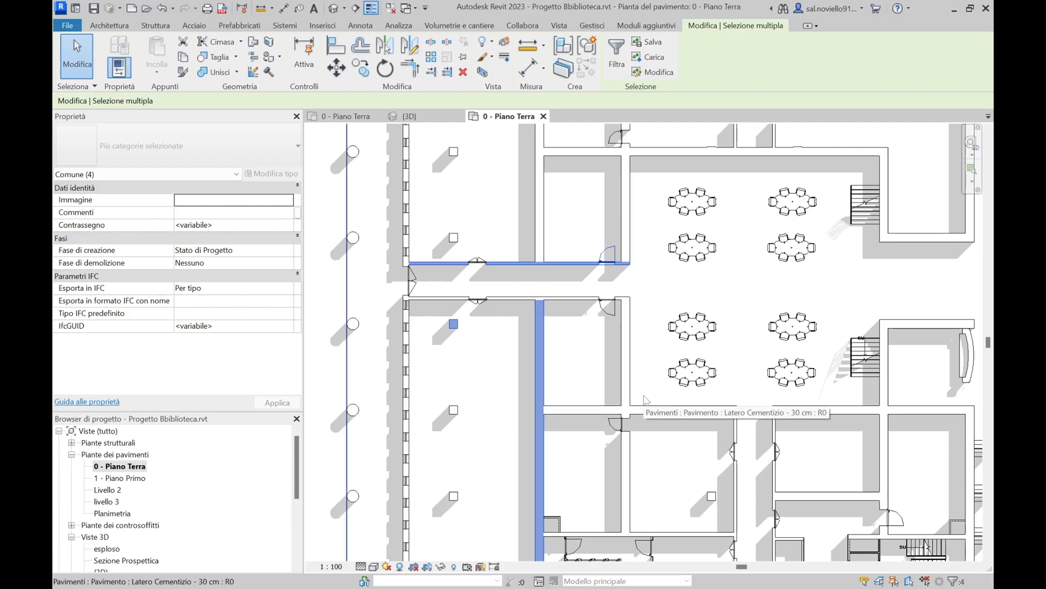
key("Escape")
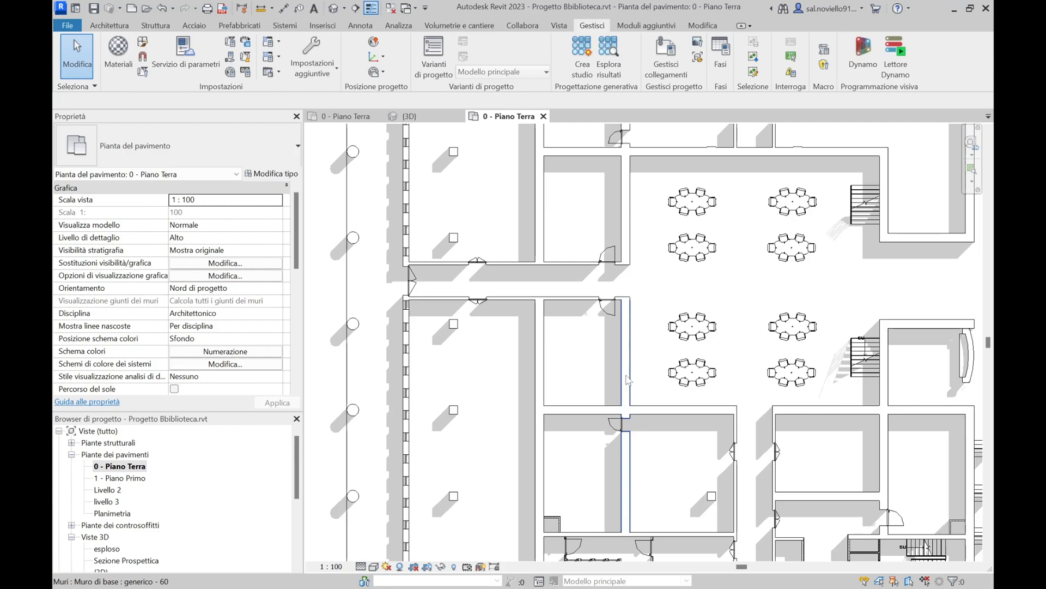
key("ctrl")
key("ctrl")
key("ctrl")
key("ctrl")
key("ctrl")
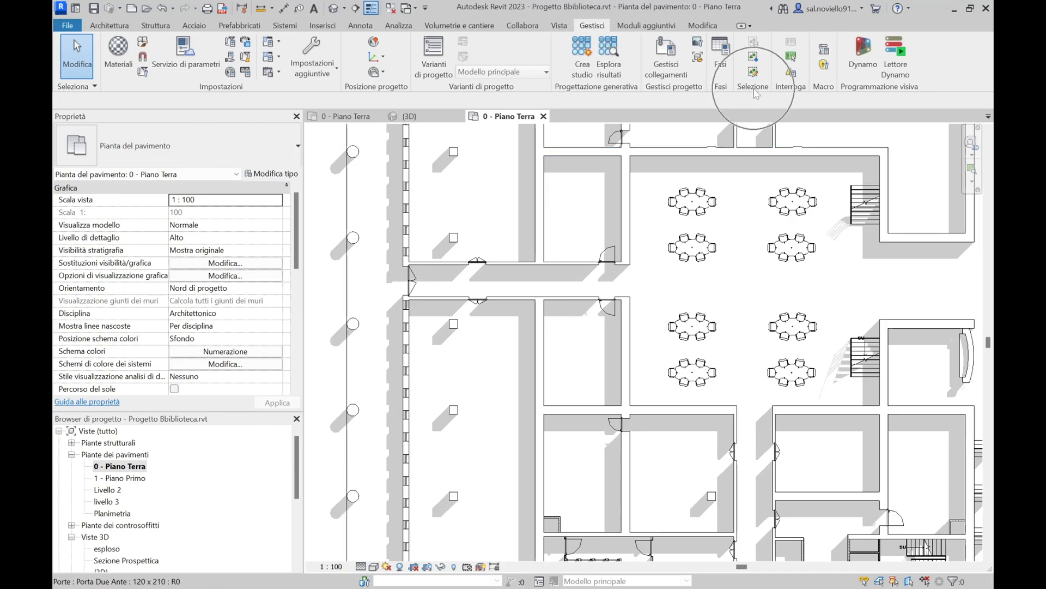
Load the saved selection Narchviz selezione frequente 1 in the floor plan, and clear the resulting element selection
key("ctrl")
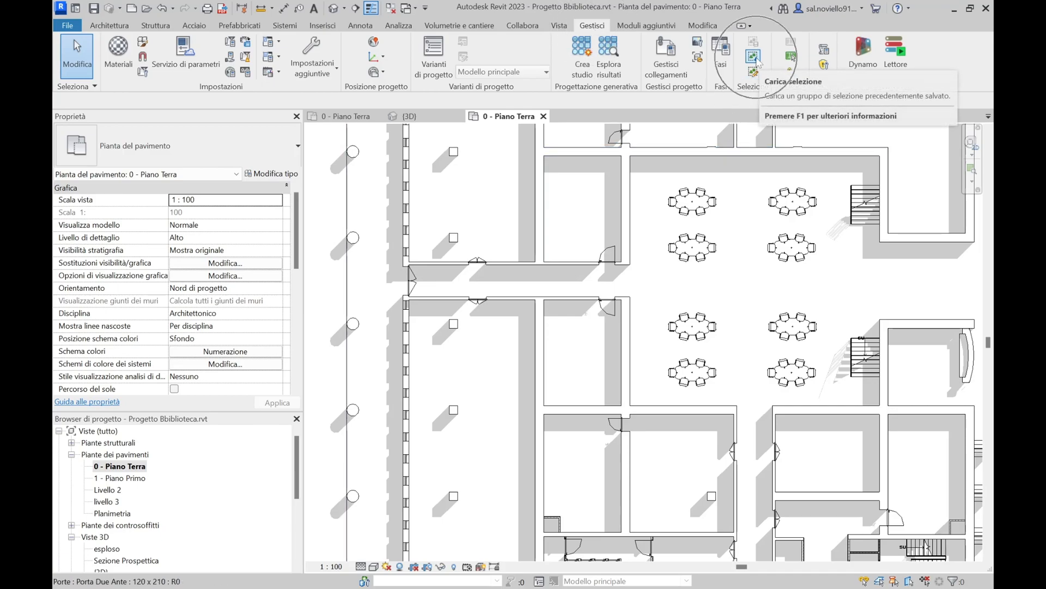
key("ctrl")
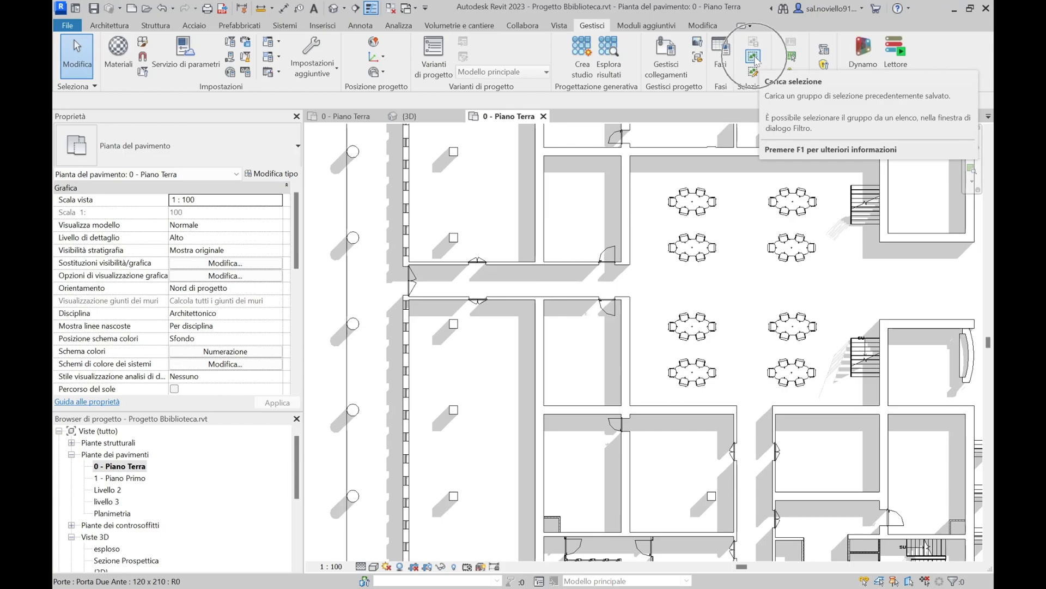
left_click(753, 57)
left_click_drag(537, 210, 252, 170)
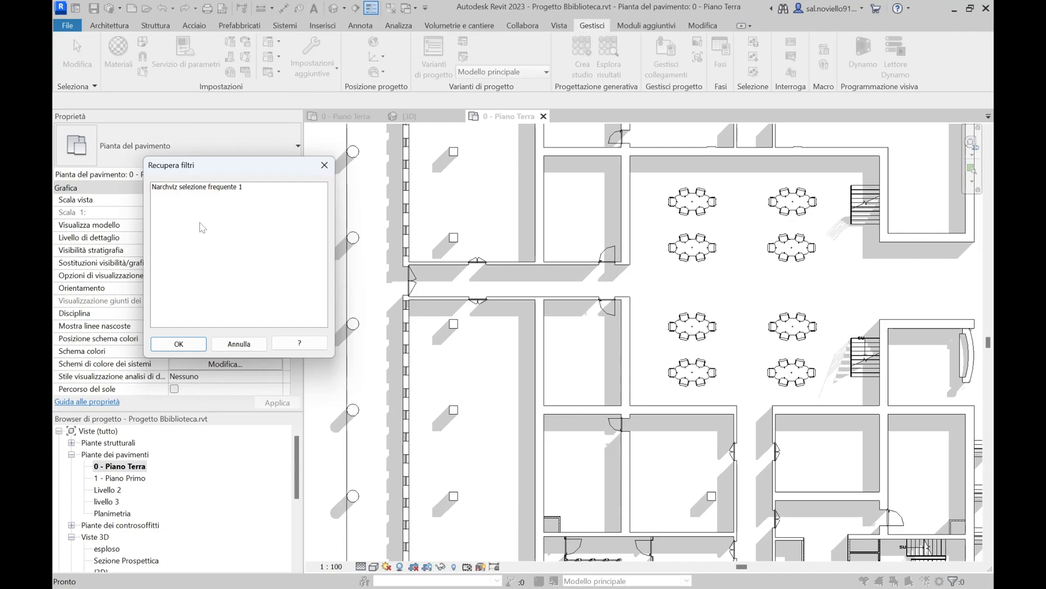
left_click(198, 188)
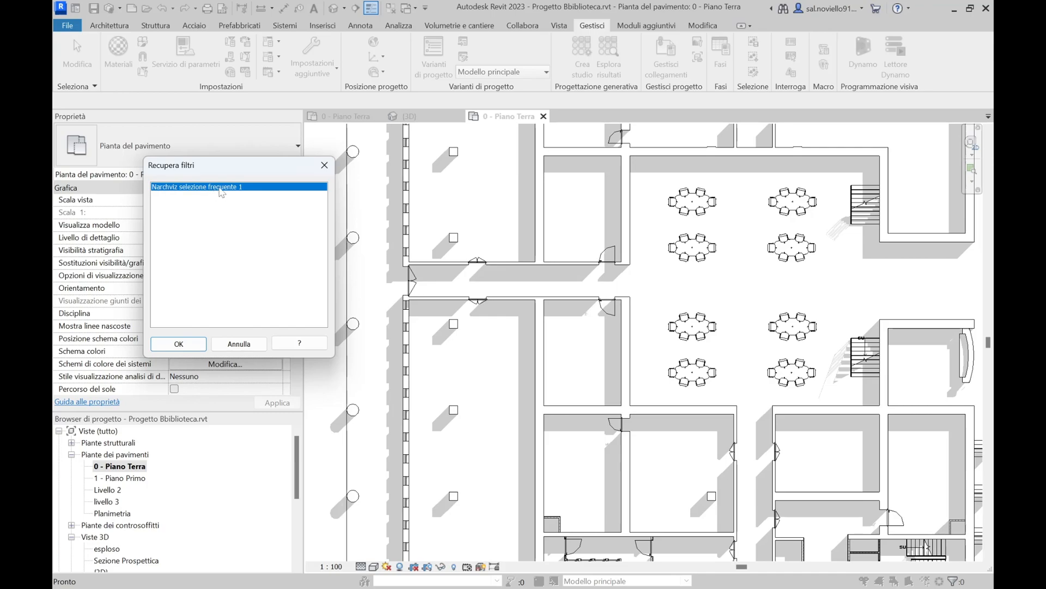
left_click(188, 343)
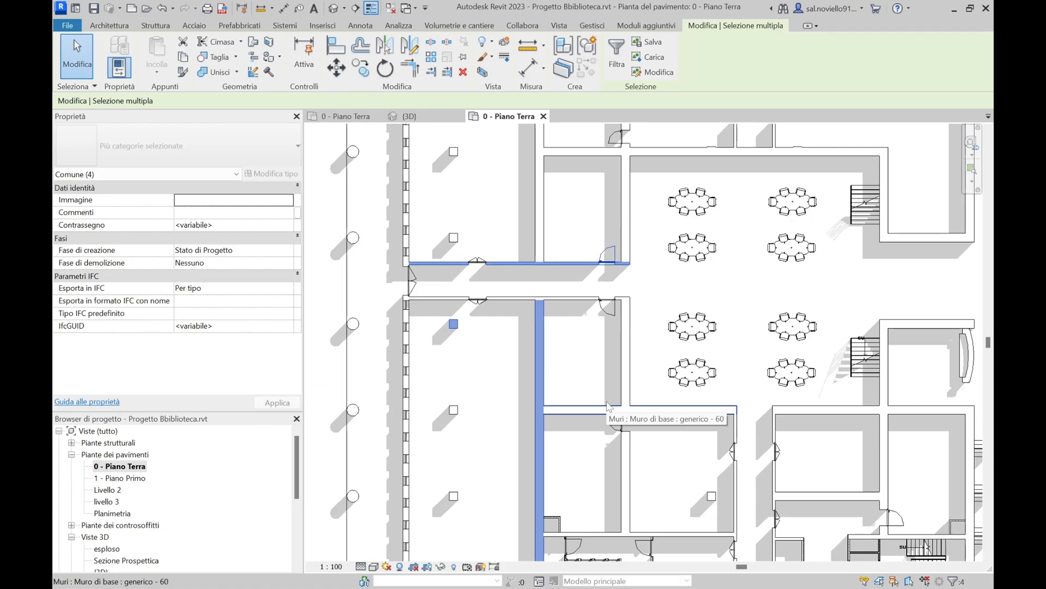
key("Escape")
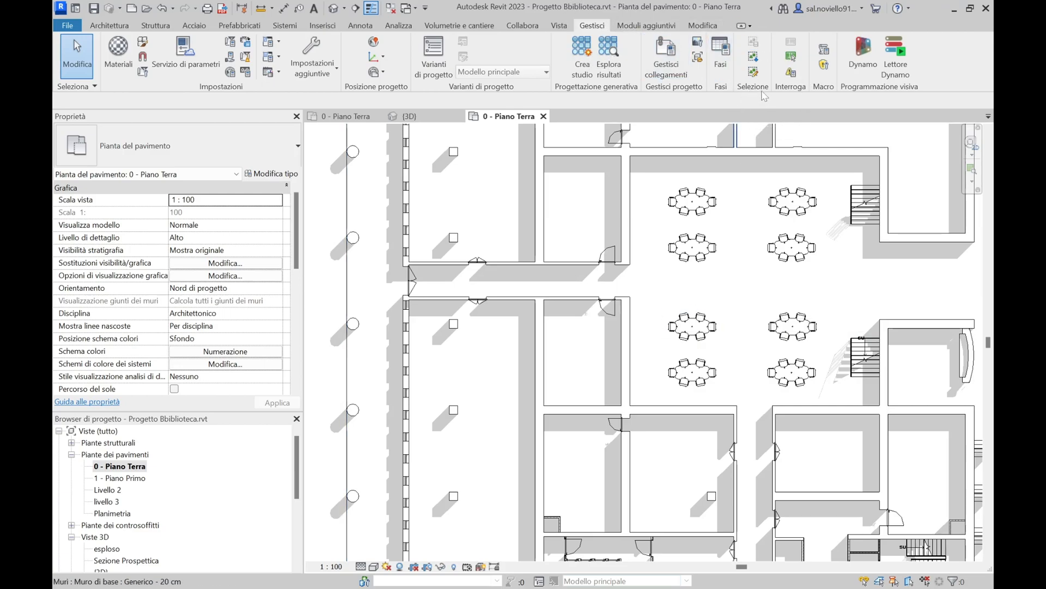
Open the saved selection Narchviz selezione frequente 1 for editing and start adding elements to it
left_click(754, 71)
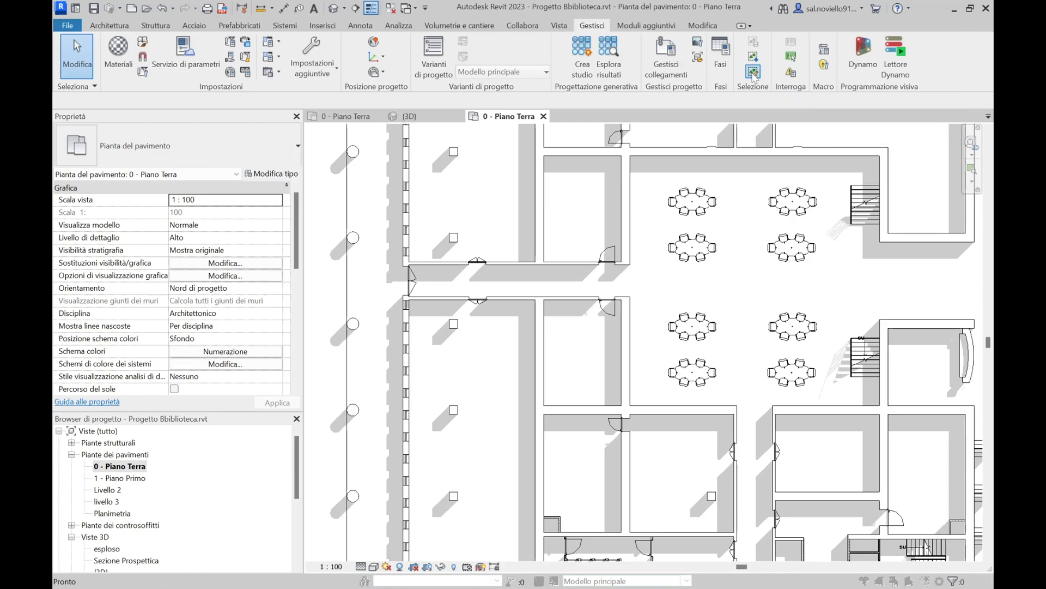
left_click_drag(524, 205, 325, 183)
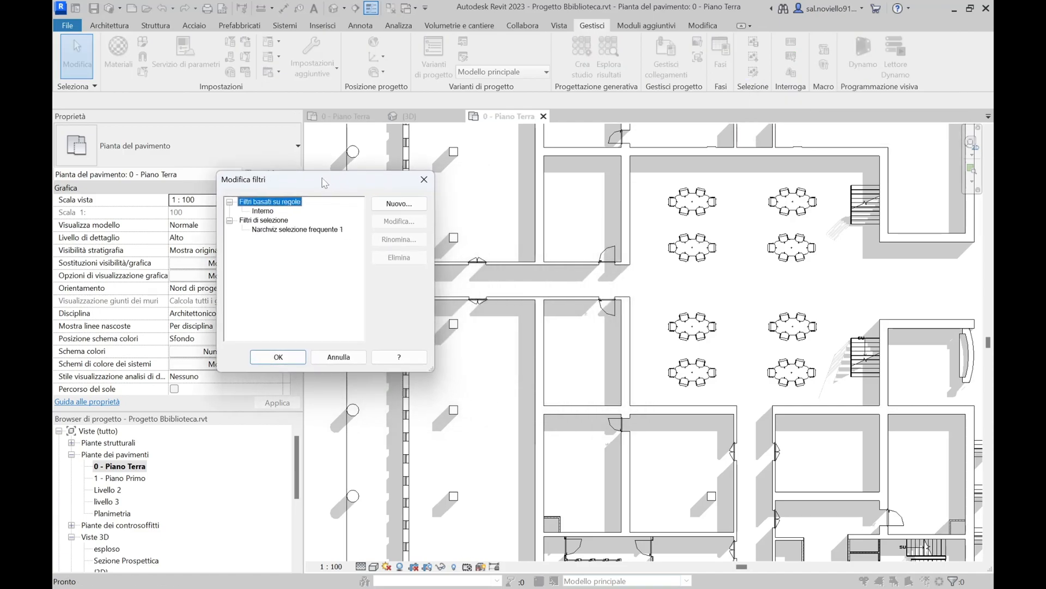
left_click(275, 230)
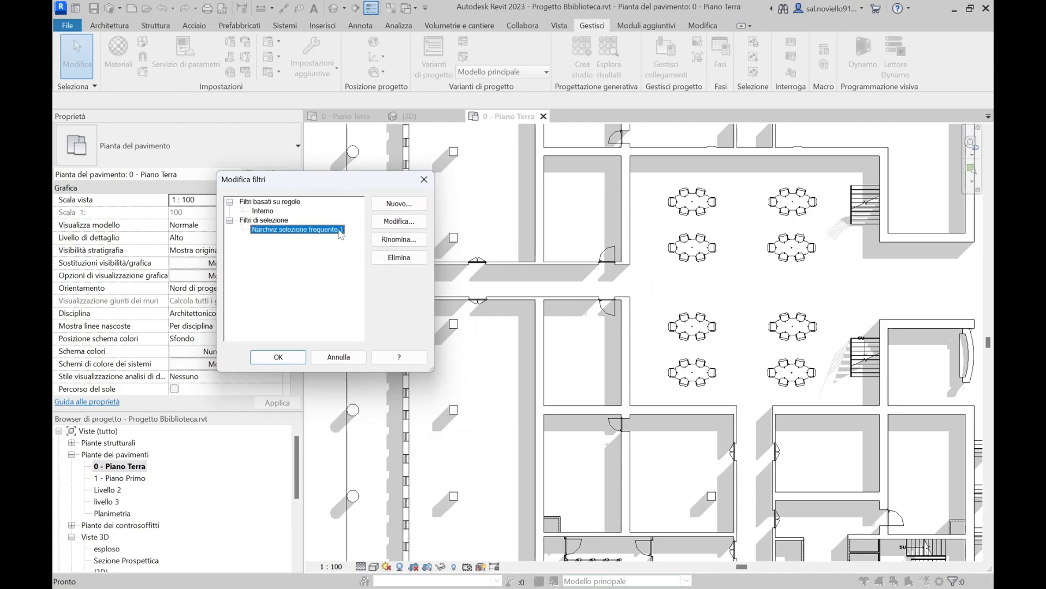
left_click(403, 223)
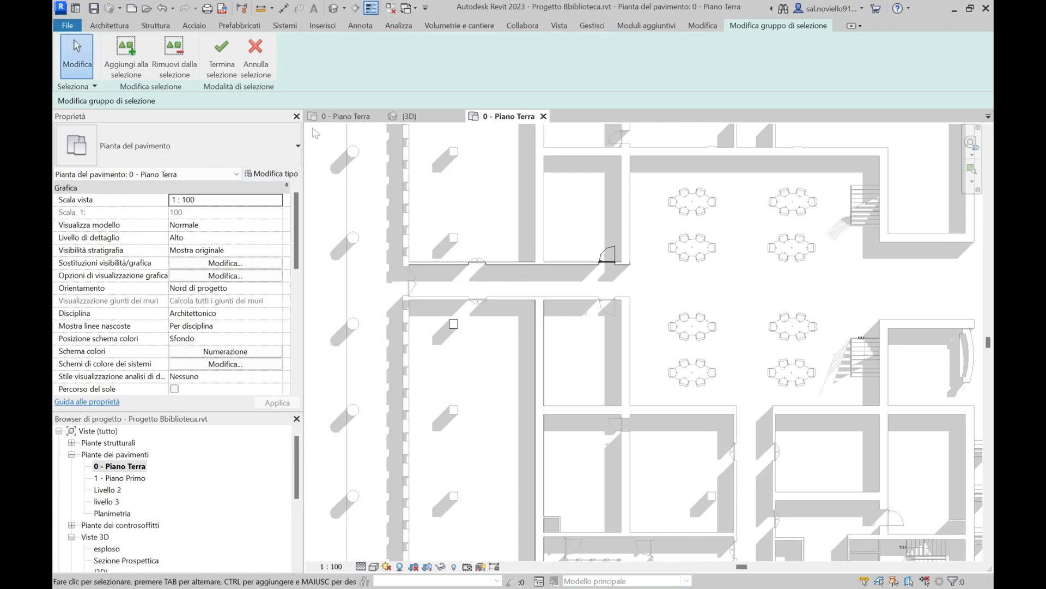
left_click(129, 60)
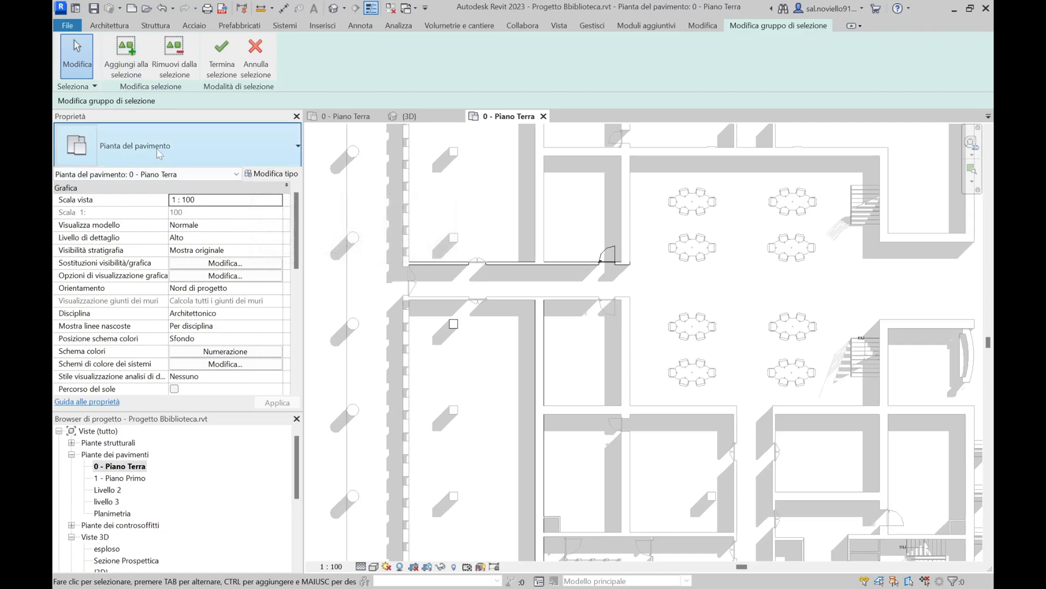
left_click(127, 67)
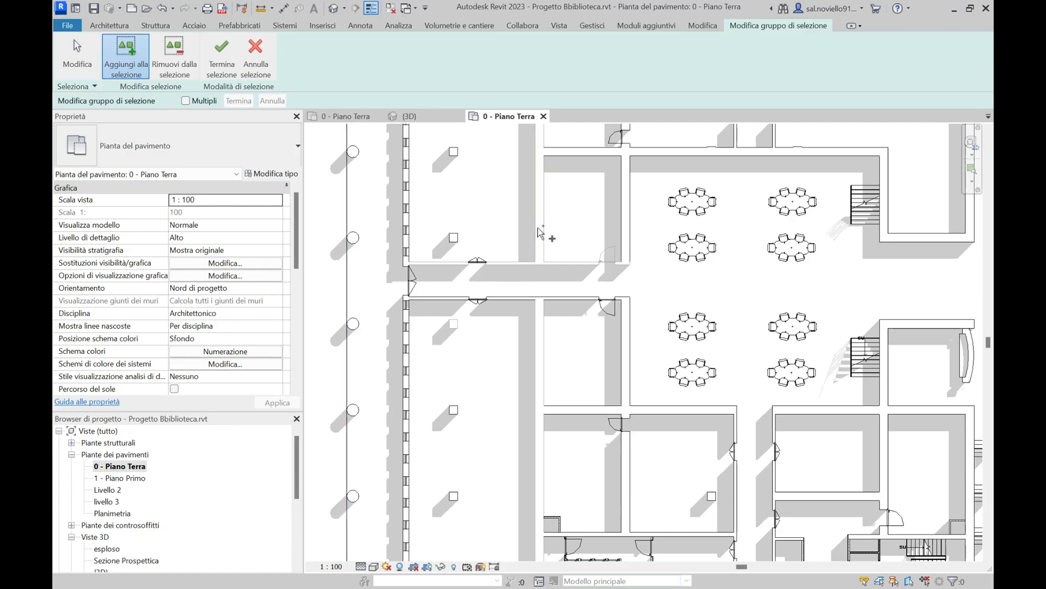
Add two square pillars and the vertical partition wall above the corridor to the saved selection, and confirm the edit
scroll(542, 294, "up", 6)
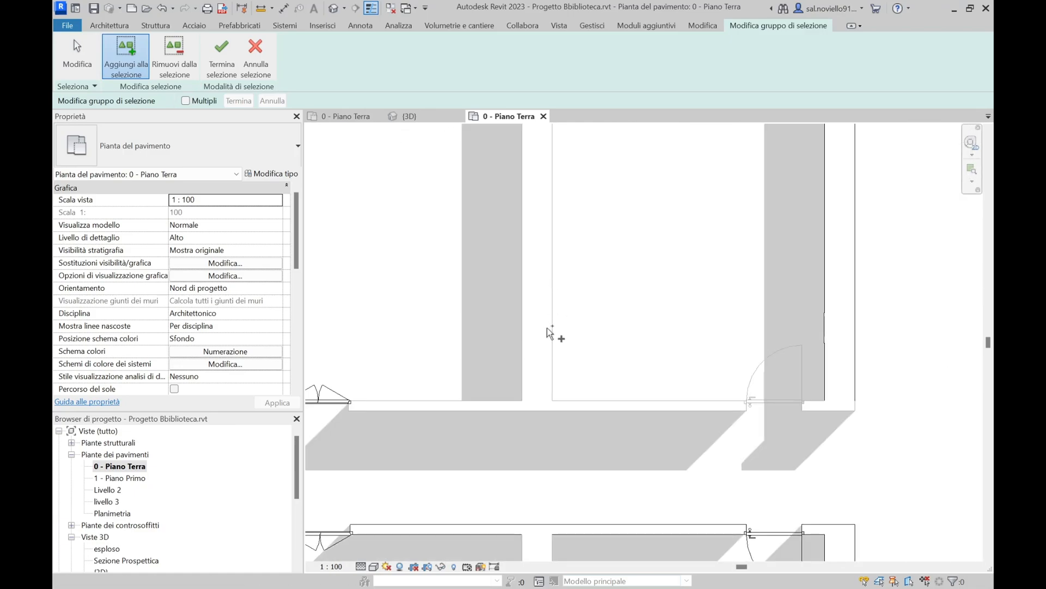
scroll(550, 348, "down", 5)
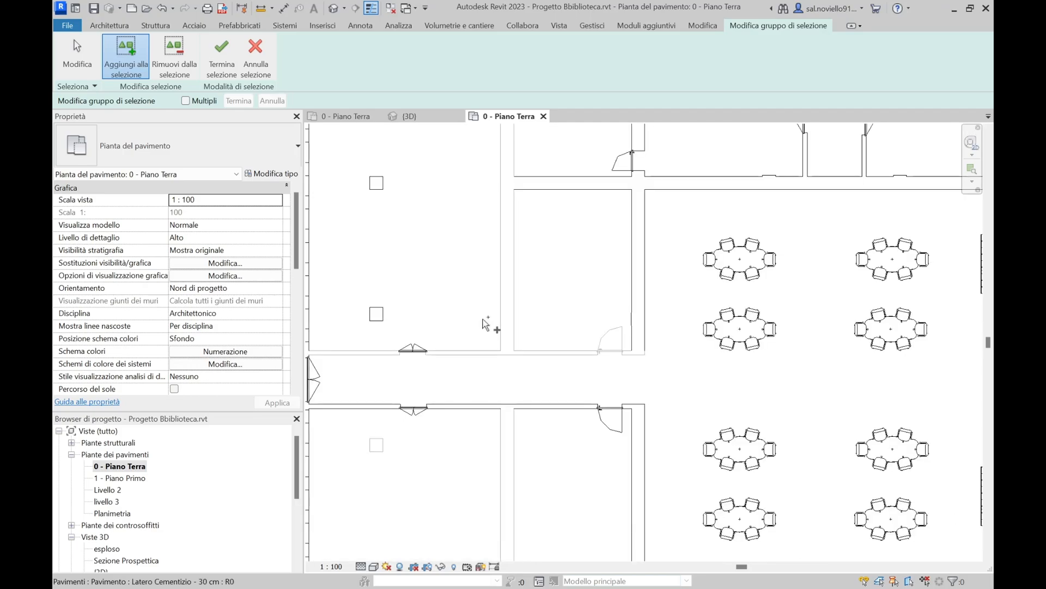
scroll(516, 350, "up", 4)
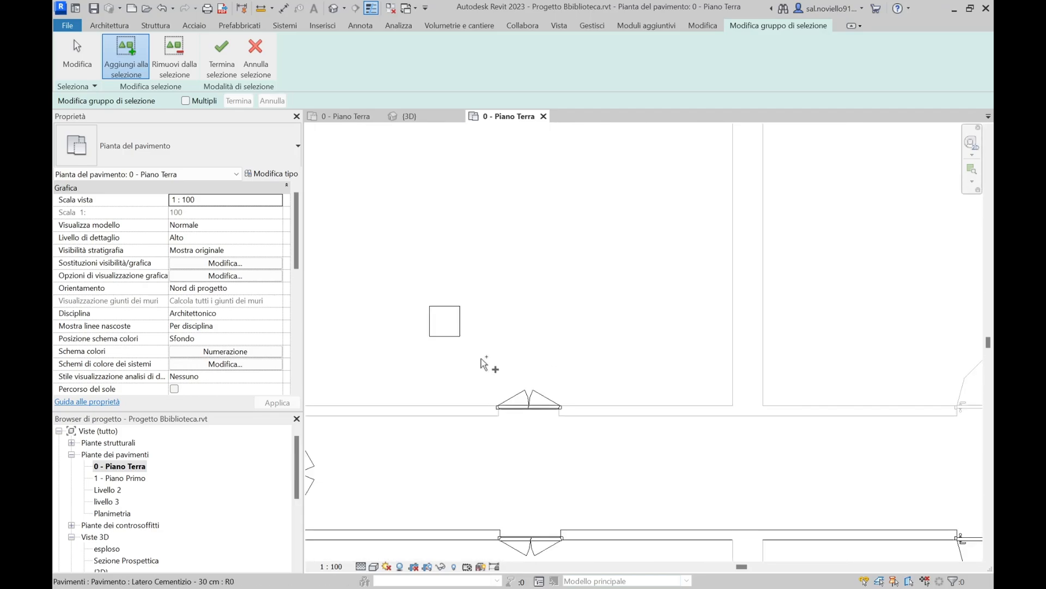
scroll(491, 441, "up", 2)
scroll(500, 351, "down", 2)
scroll(479, 280, "up", 2)
scroll(534, 360, "down", 3)
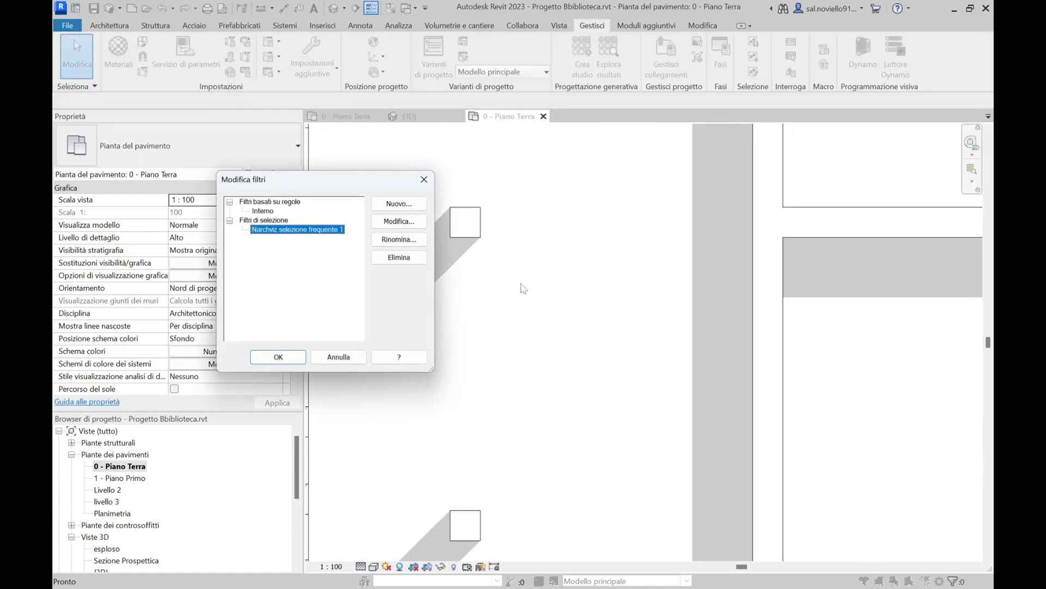
left_click(275, 355)
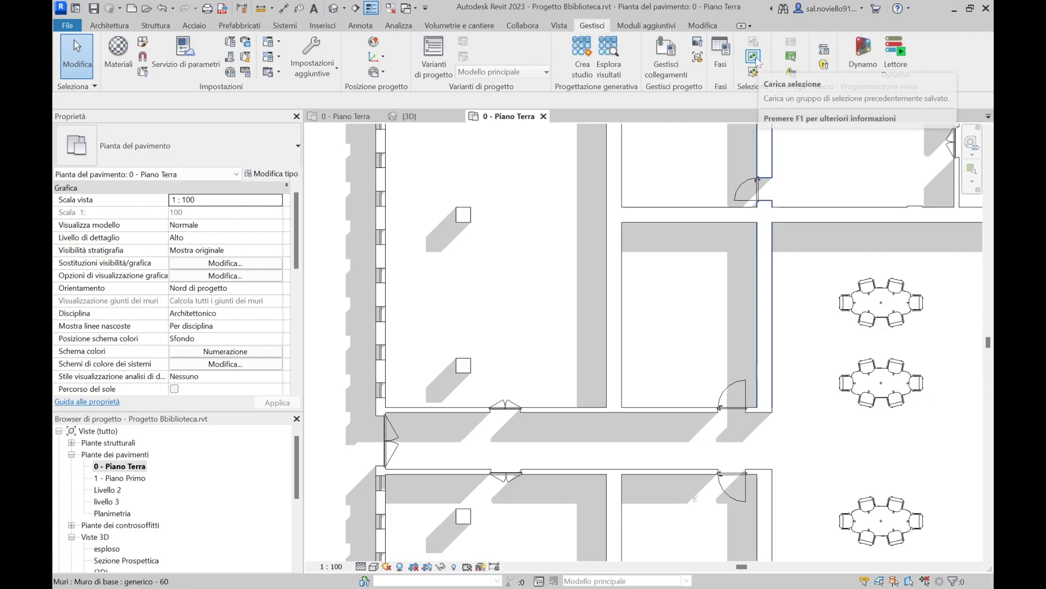
Load Narchviz selezione frequente 1 again, and select the partition wall and a square pillar above the corridor individually
left_click(754, 57)
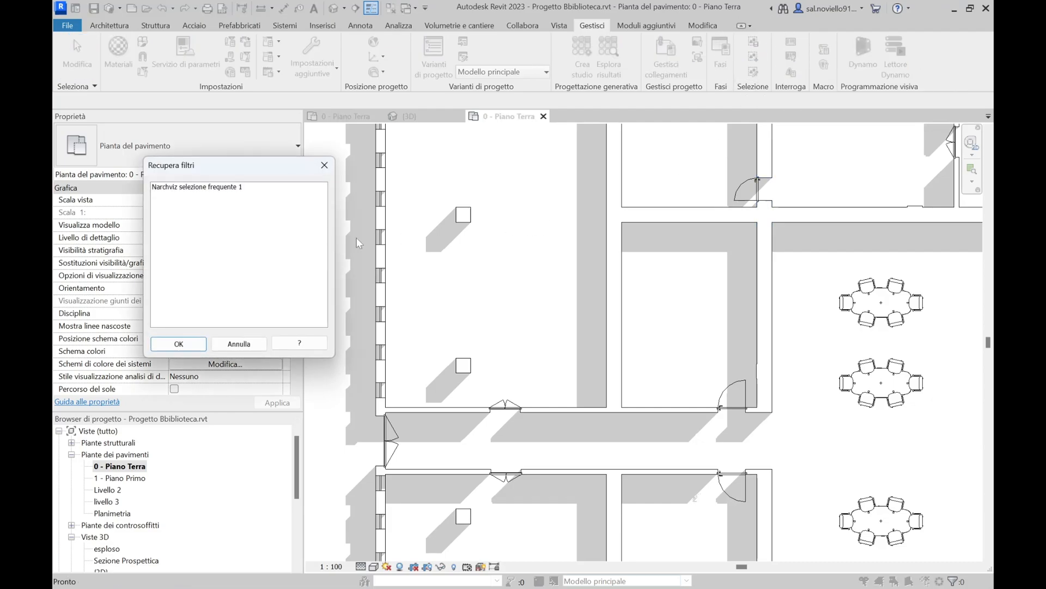
left_click(196, 187)
left_click(178, 345)
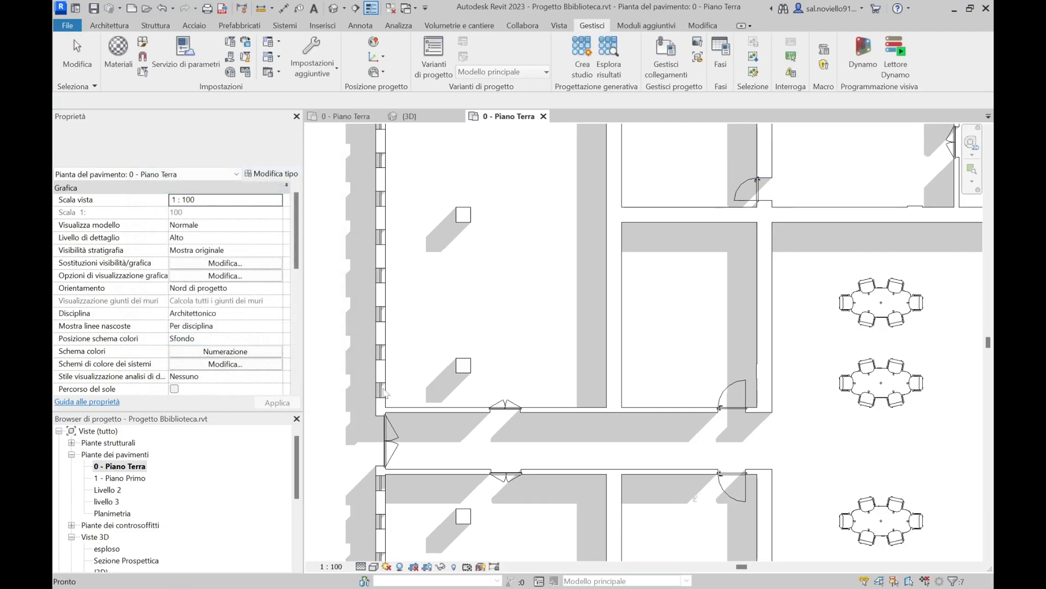
scroll(519, 322, "down", 1)
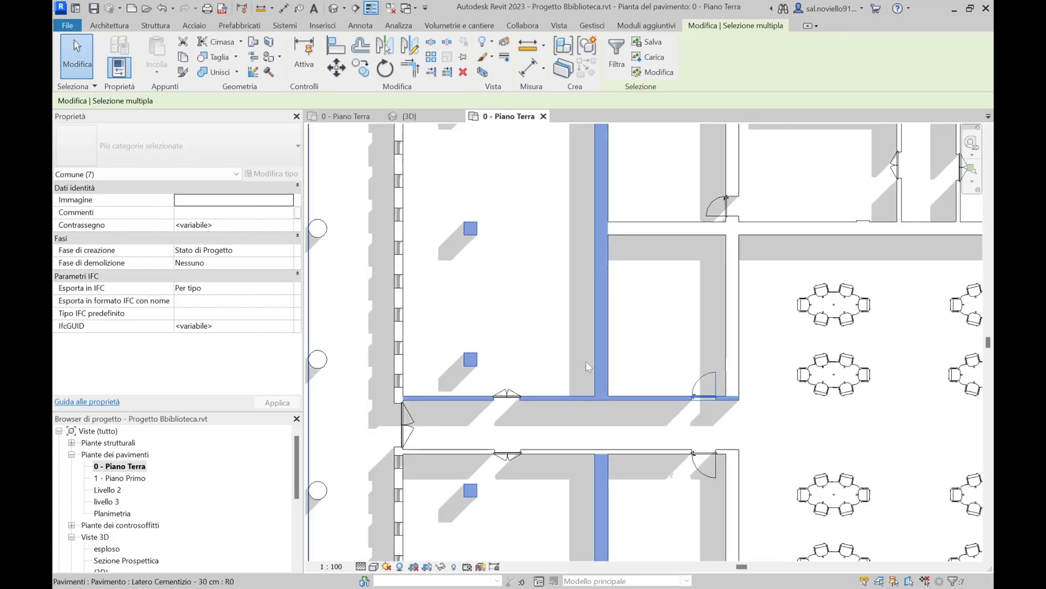
key("ctrl")
scroll(688, 352, "down", 1)
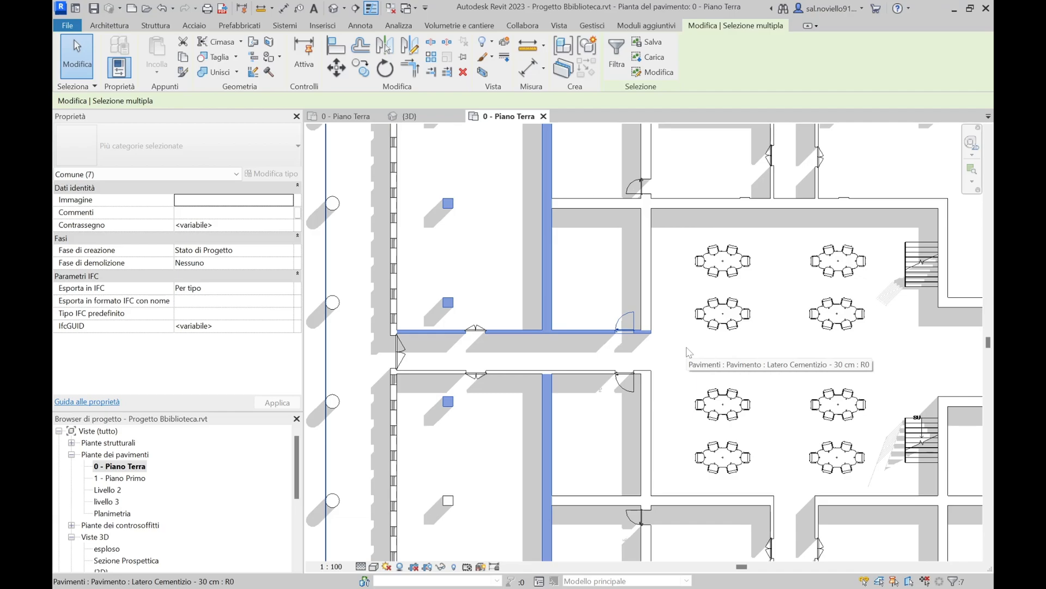
left_click(548, 297)
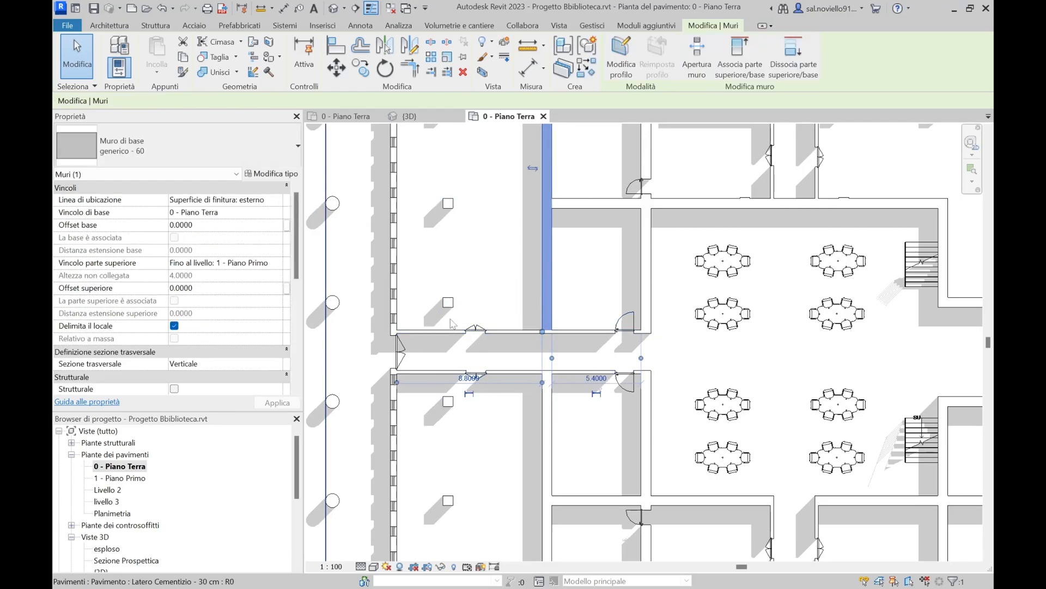
left_click(448, 302)
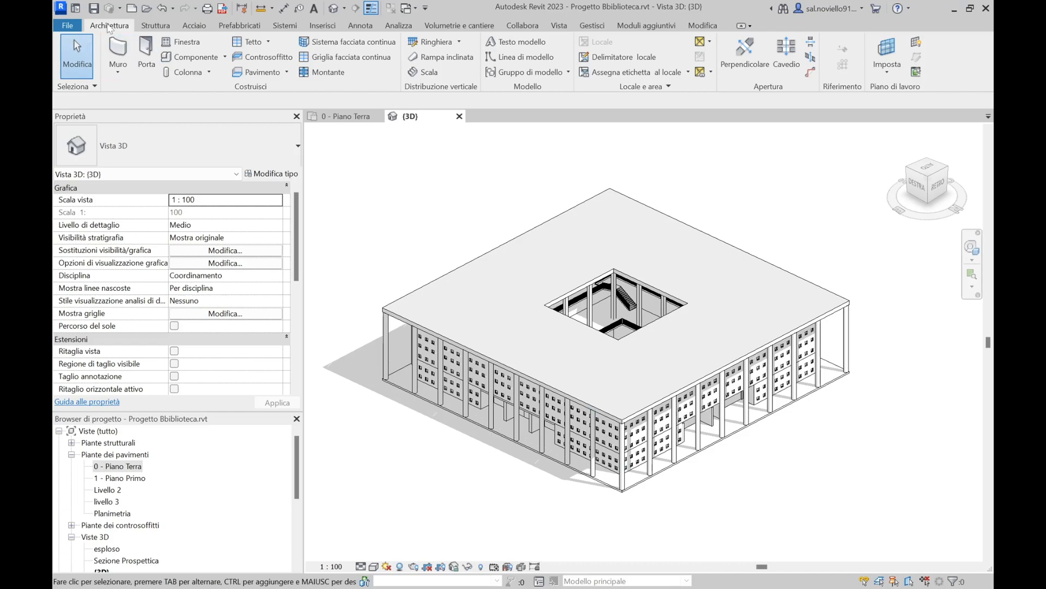
Start an architectural wall in the {3D} view and examine the available wall types and the most recently used types
left_click(118, 70)
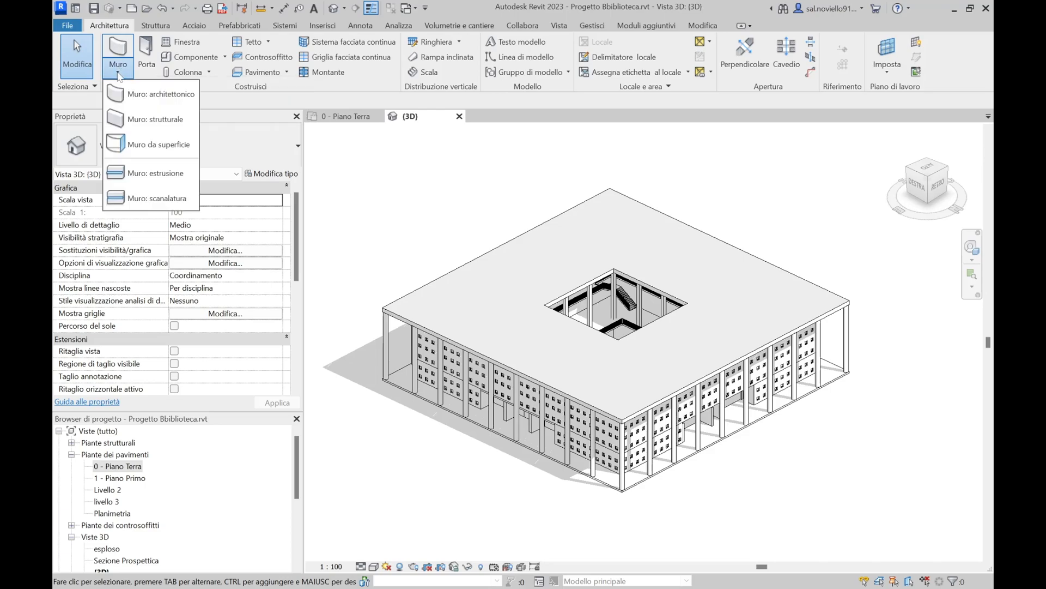
left_click(145, 96)
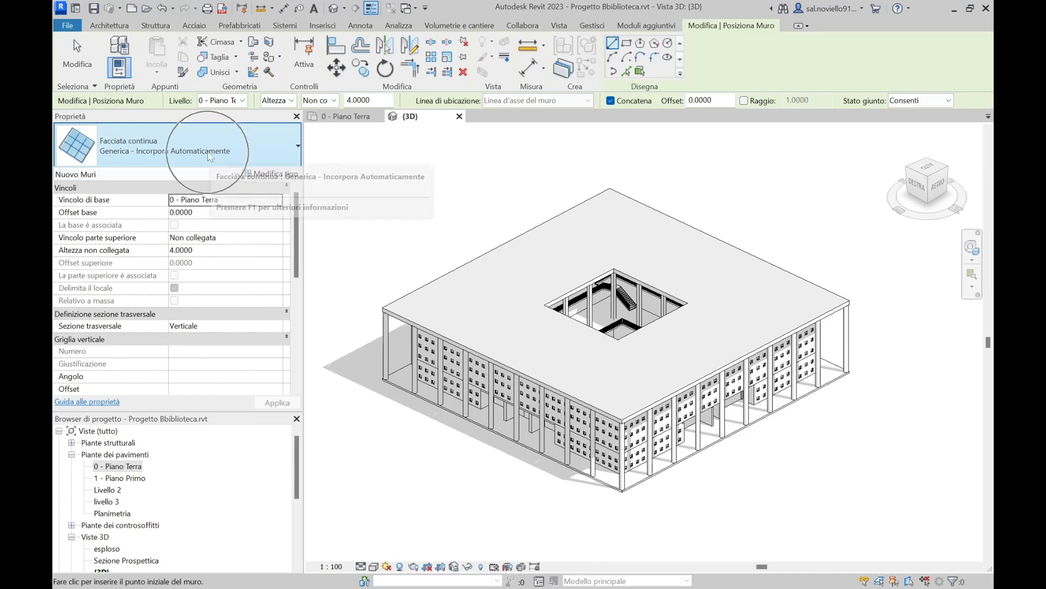
left_click(236, 150)
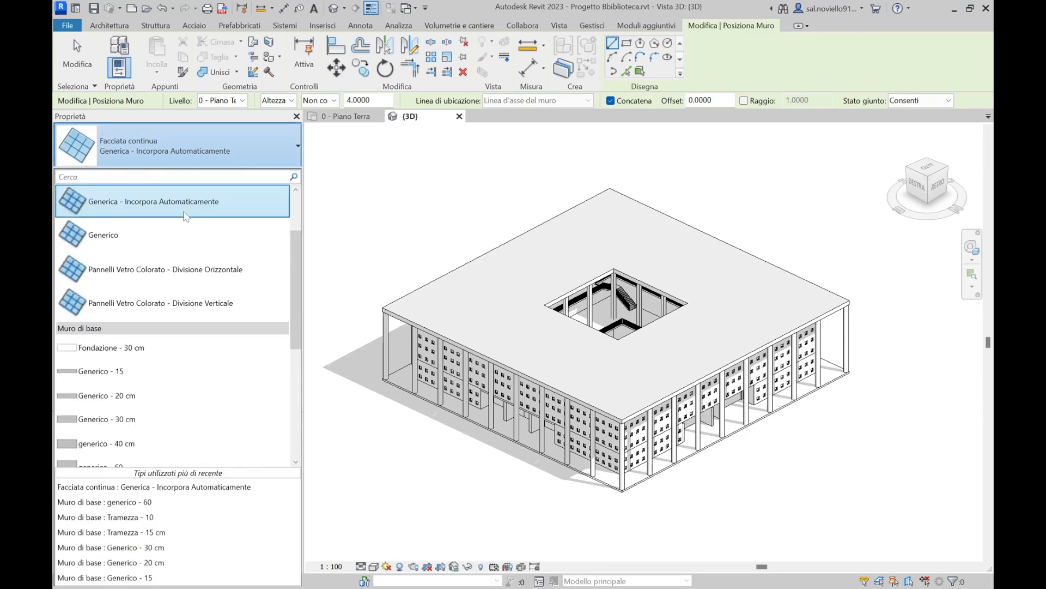
scroll(186, 218, "down", 3)
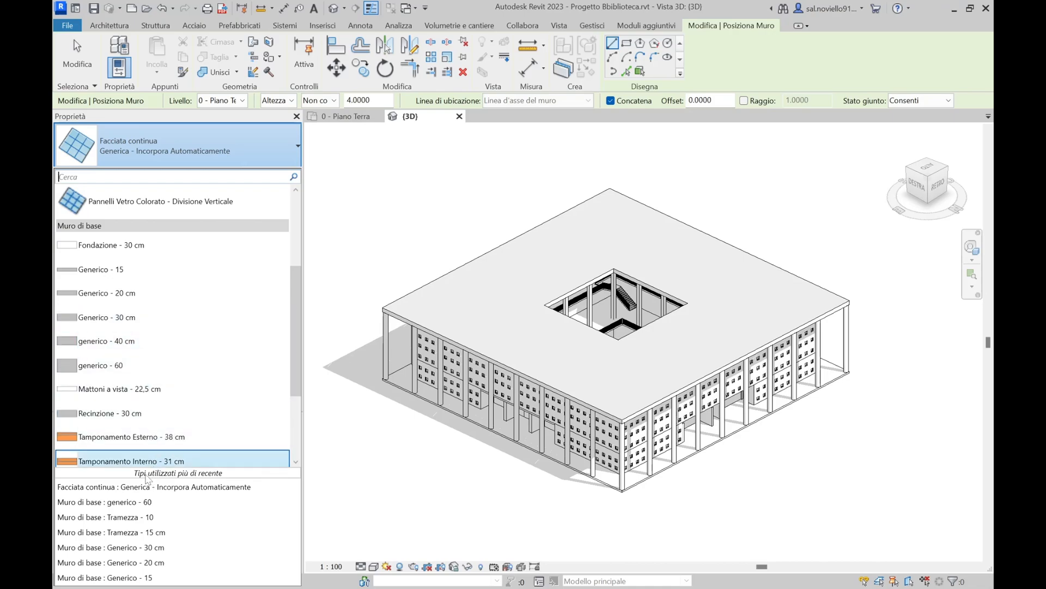
key("ctrl")
key("ctrl")
key("ctrl")
key("ctrl")
key("ctrl")
key("ctrl")
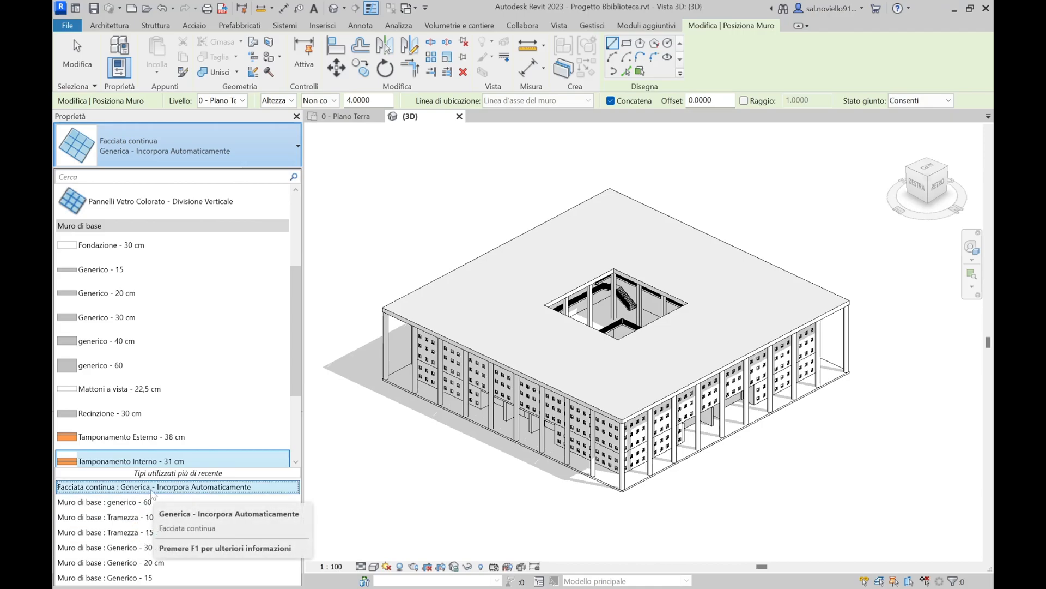
Browse the full list of curtain, basic and stacked wall types, and leave the wall command without drawing anything
scroll(157, 406, "down", 2)
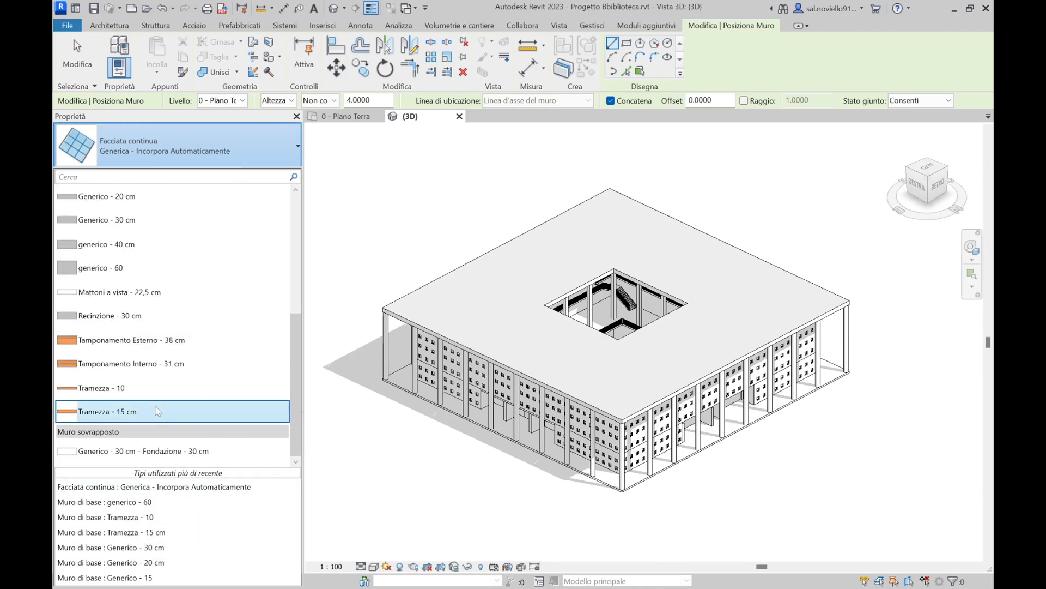
scroll(155, 405, "up", 6)
scroll(156, 398, "down", 5)
scroll(155, 390, "up", 4)
scroll(156, 390, "down", 3)
key("Escape")
key("Escape")
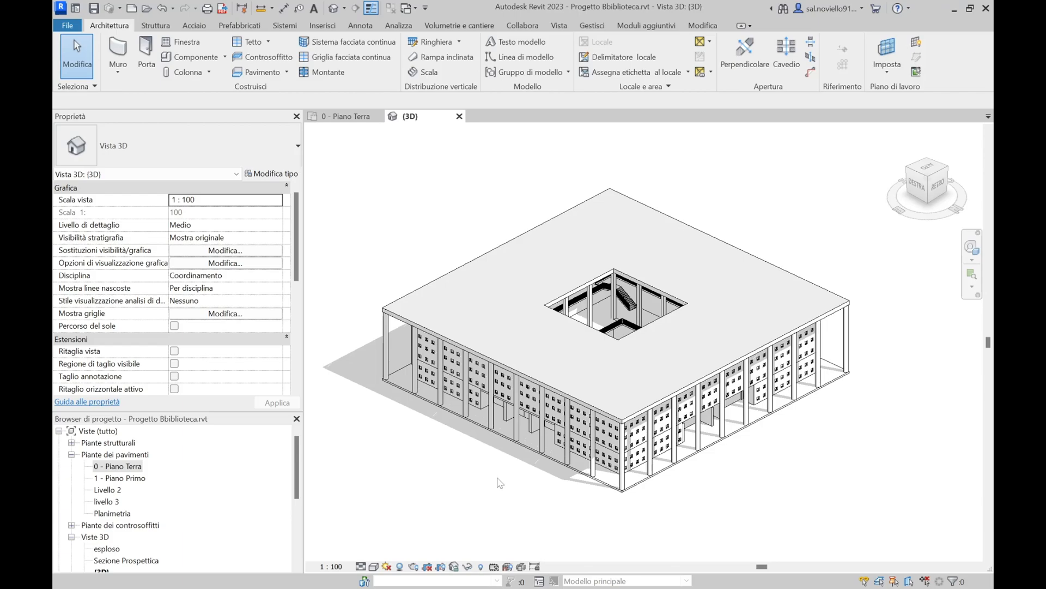
Open the 0 - Piano Terra floor plan at the empty room beside the oval meeting tables
left_click(131, 467)
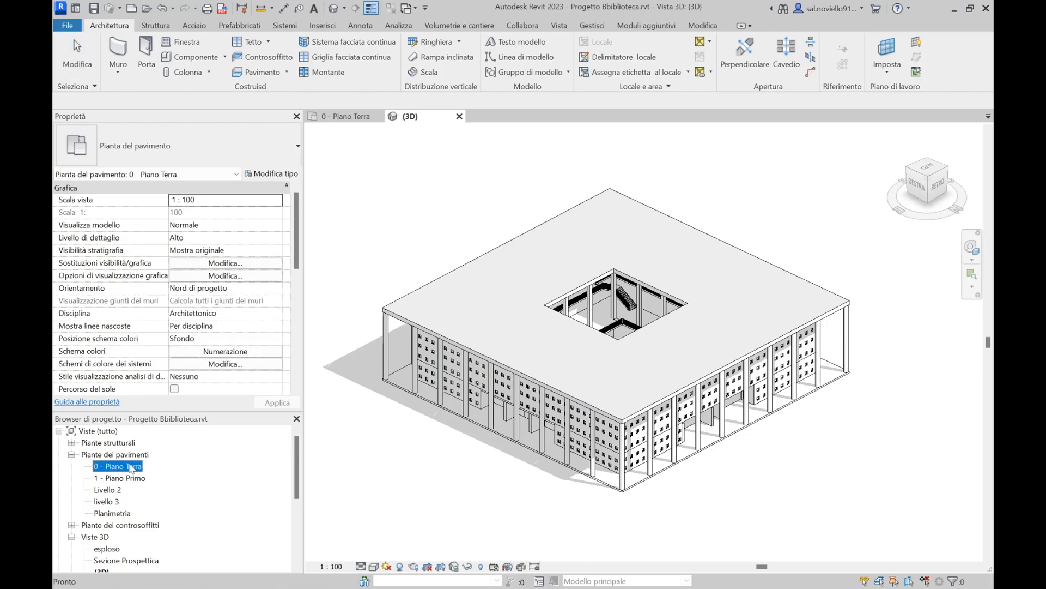
double_click(130, 466)
scroll(784, 386, "up", 5)
scroll(661, 341, "up", 5)
scroll(567, 314, "up", 4)
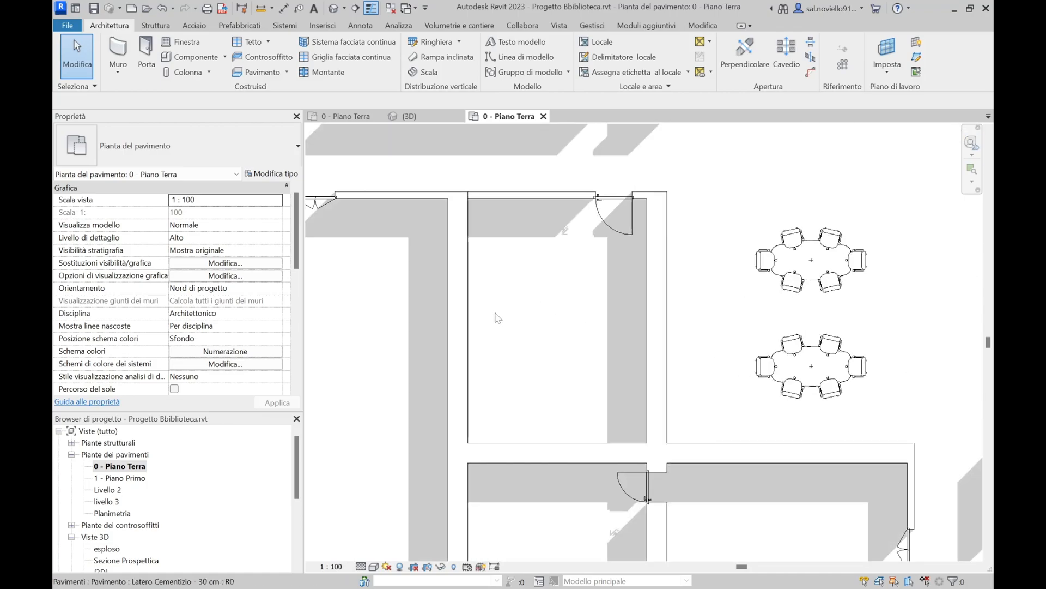
middle_click_drag(515, 322, 547, 346)
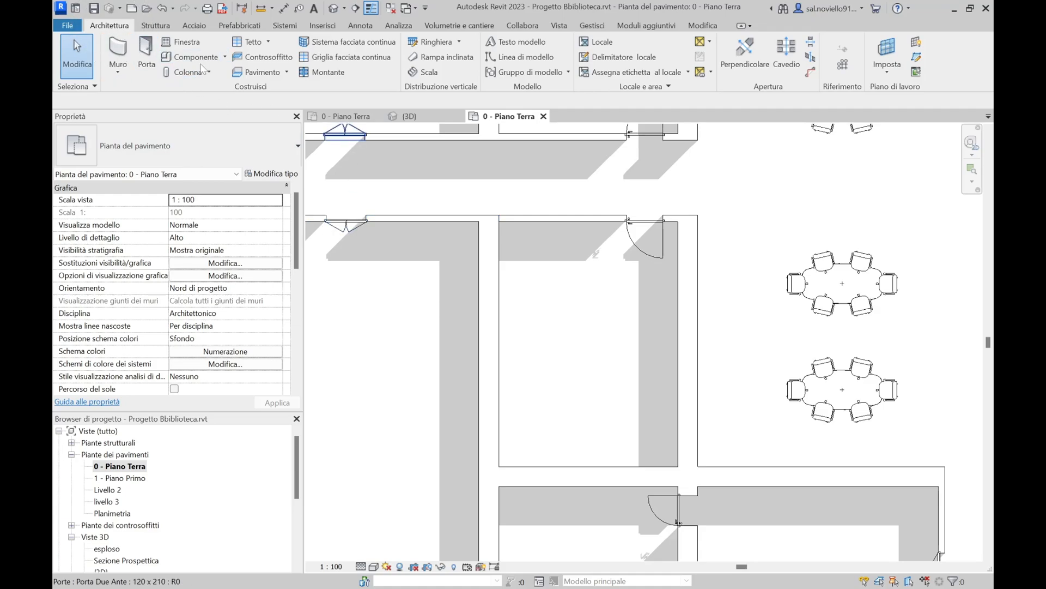
Place a vertically oriented Scrivania da dirigente 2100 x 900 mm halfway between the room's side wall midpoints, using the midpoint between 2 points snap override
left_click(224, 57)
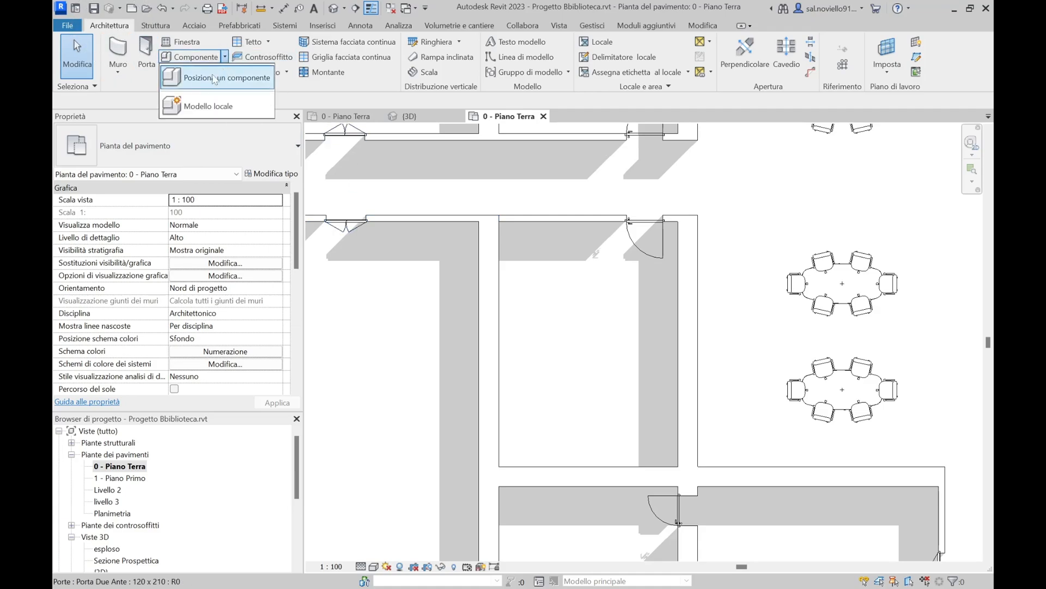
left_click(218, 77)
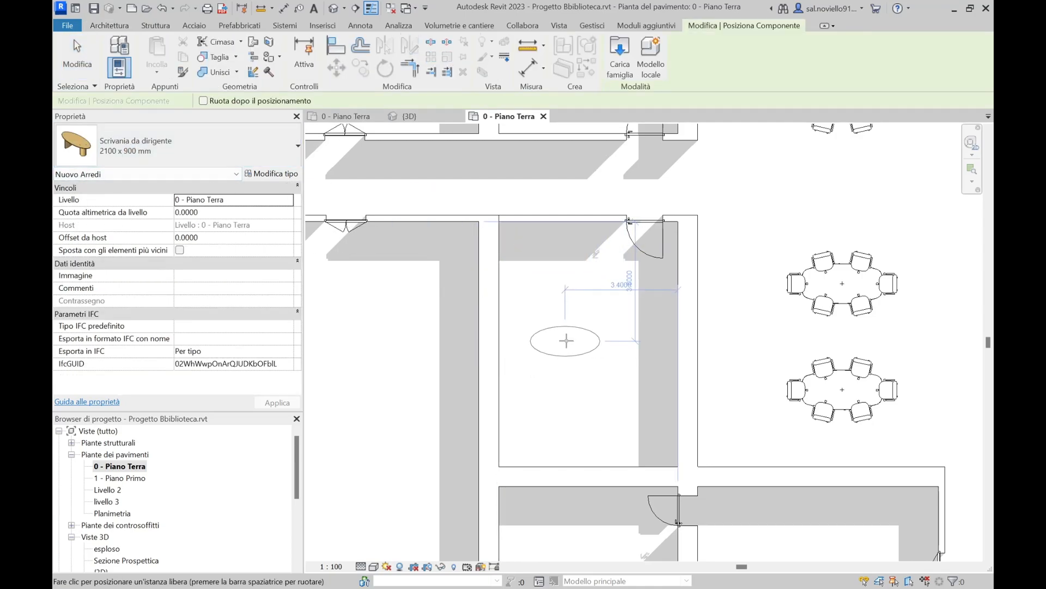
key("space")
middle_click_drag(587, 352, 540, 350)
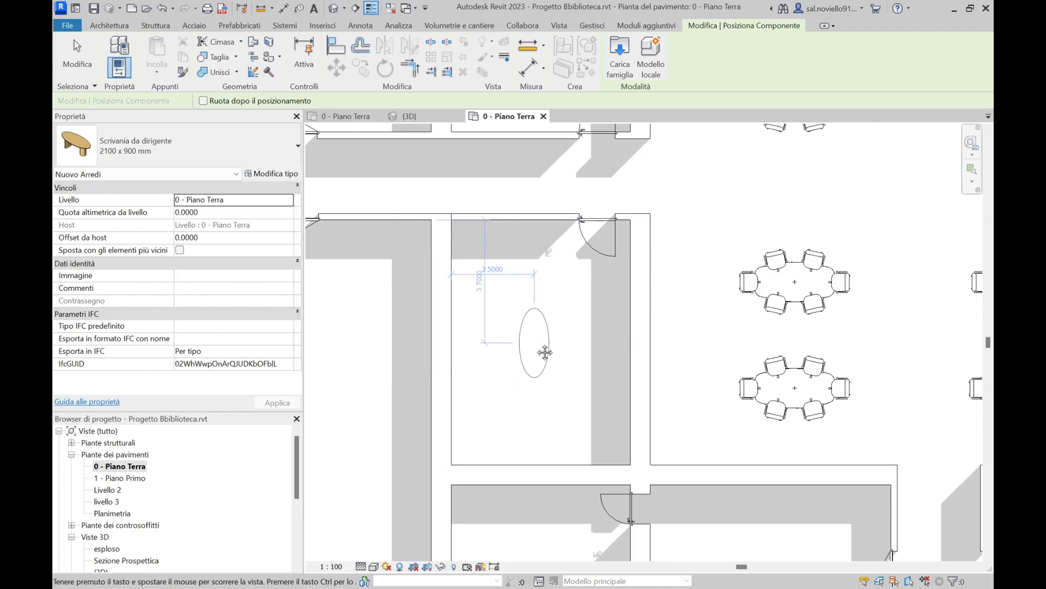
middle_click_drag(545, 352, 526, 350)
right_click(515, 339)
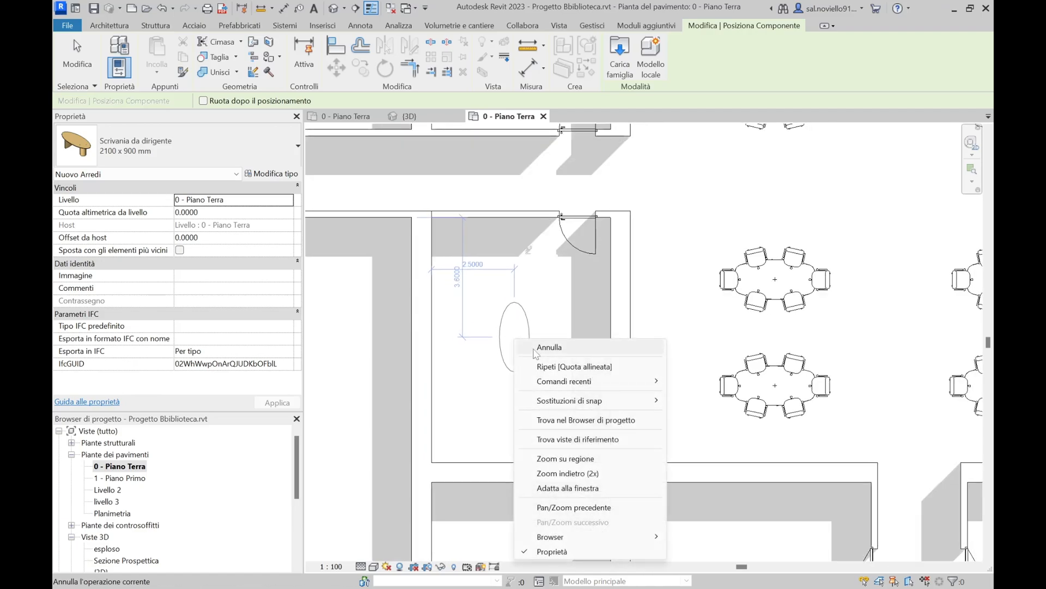
mouse_move(568, 406)
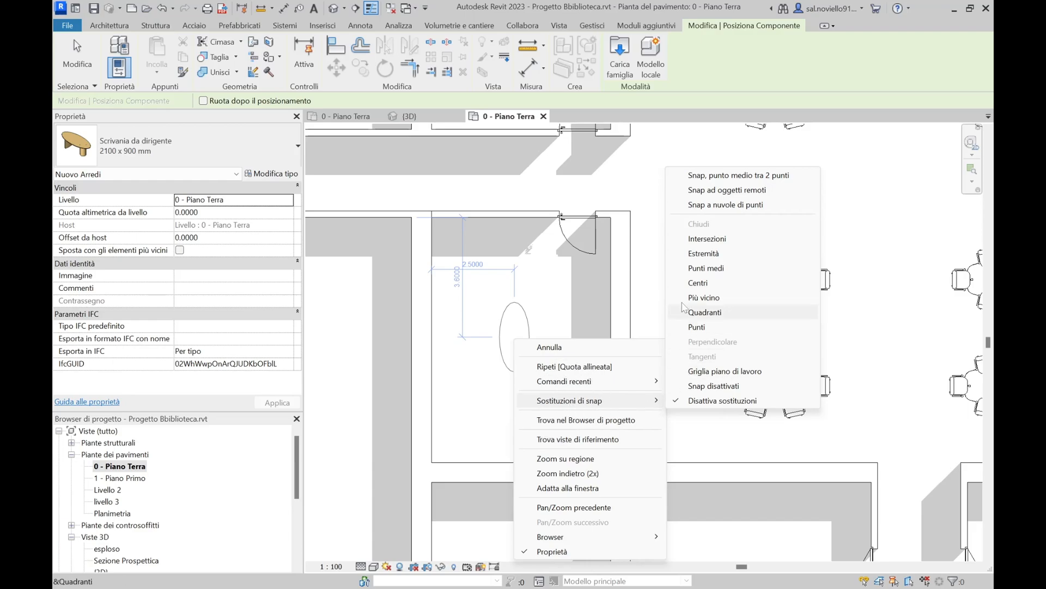
left_click(743, 183)
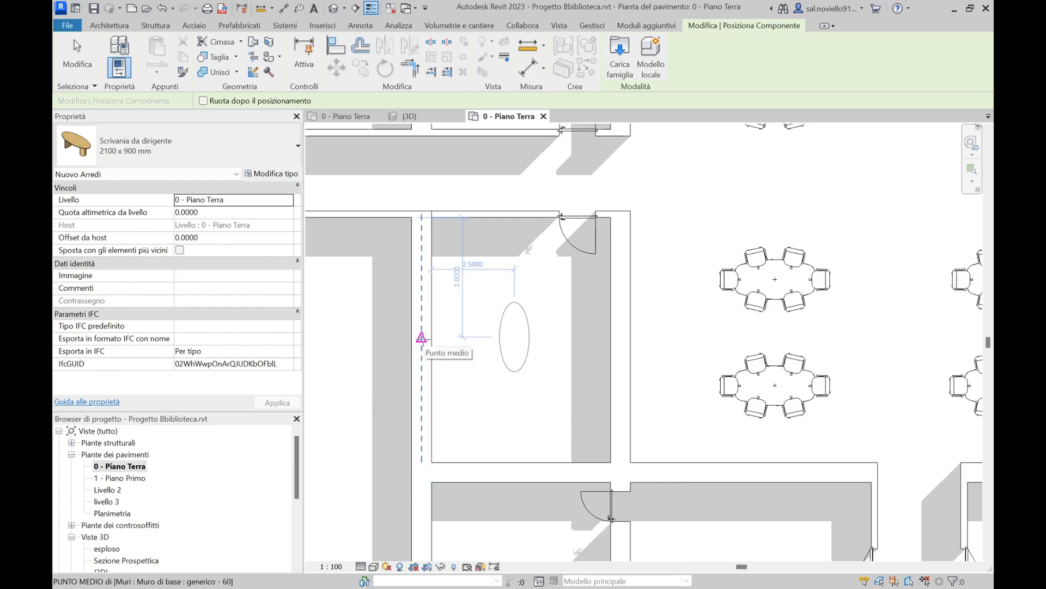
left_click(421, 336)
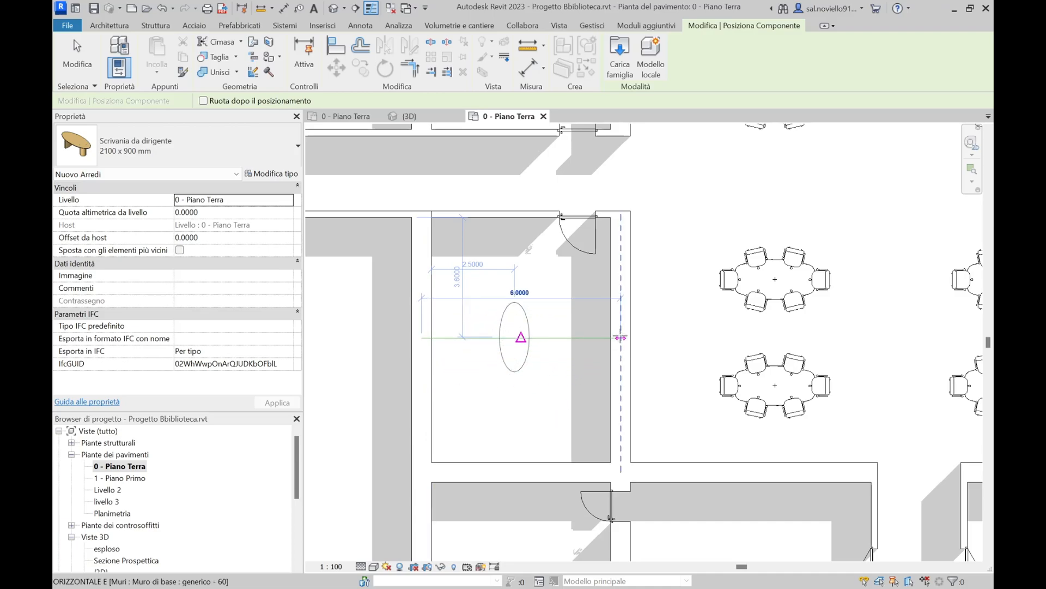
left_click(620, 338)
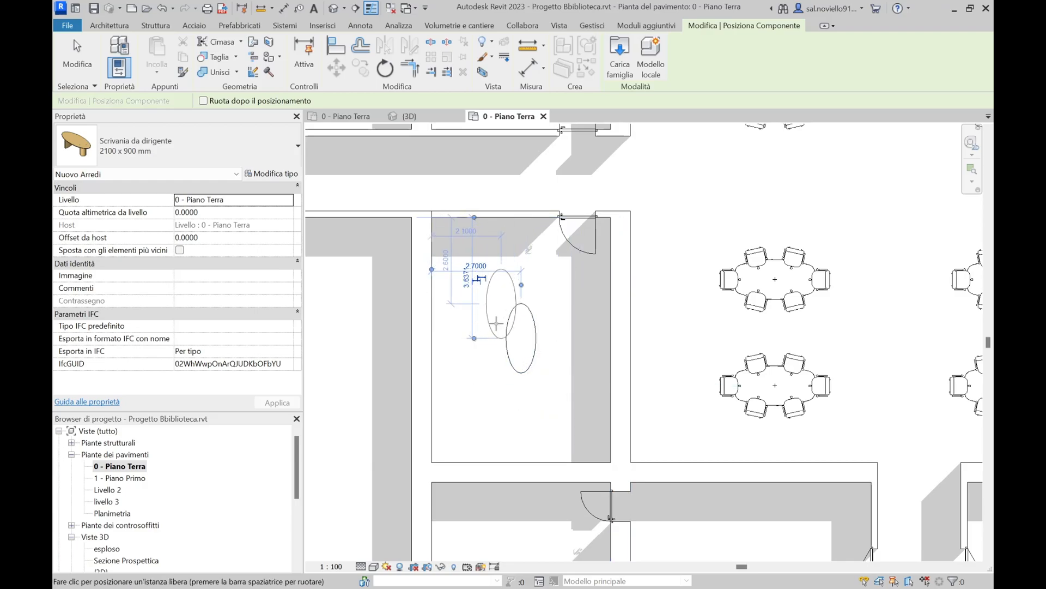
key("Escape")
key("Escape")
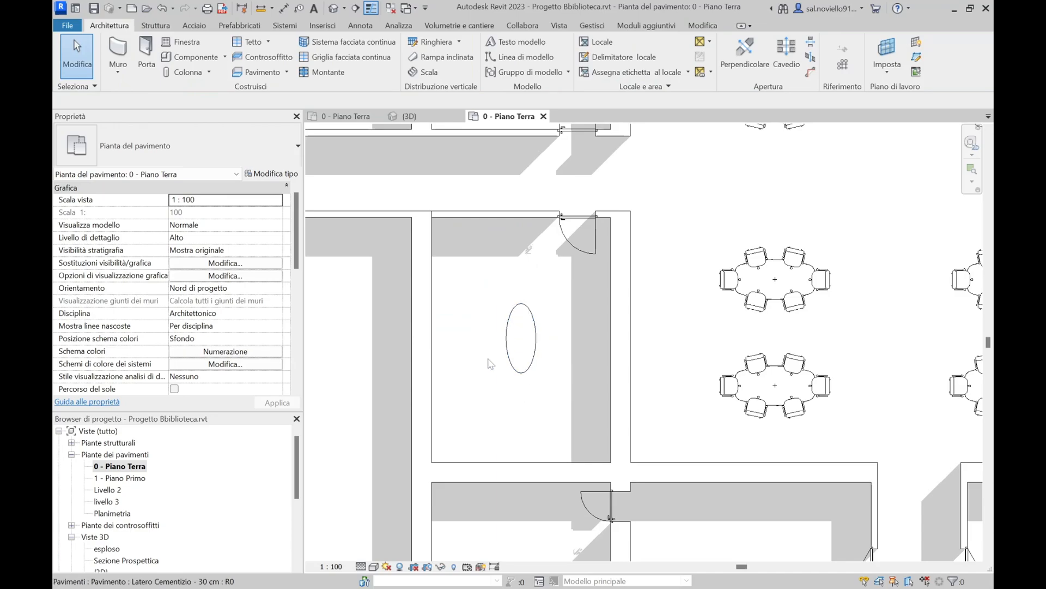
Add an aligned dimension chain from the room's left wall centreline through the desk's centre to the right wall centreline
key("d")
key("i")
left_click(422, 348)
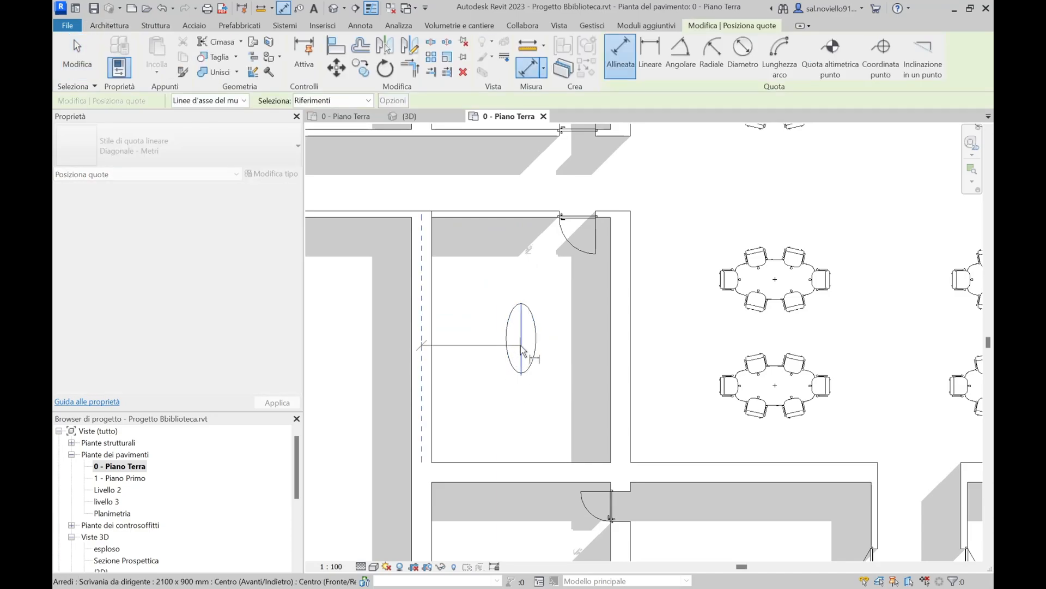
scroll(416, 344, "up", 2)
scroll(414, 345, "down", 2)
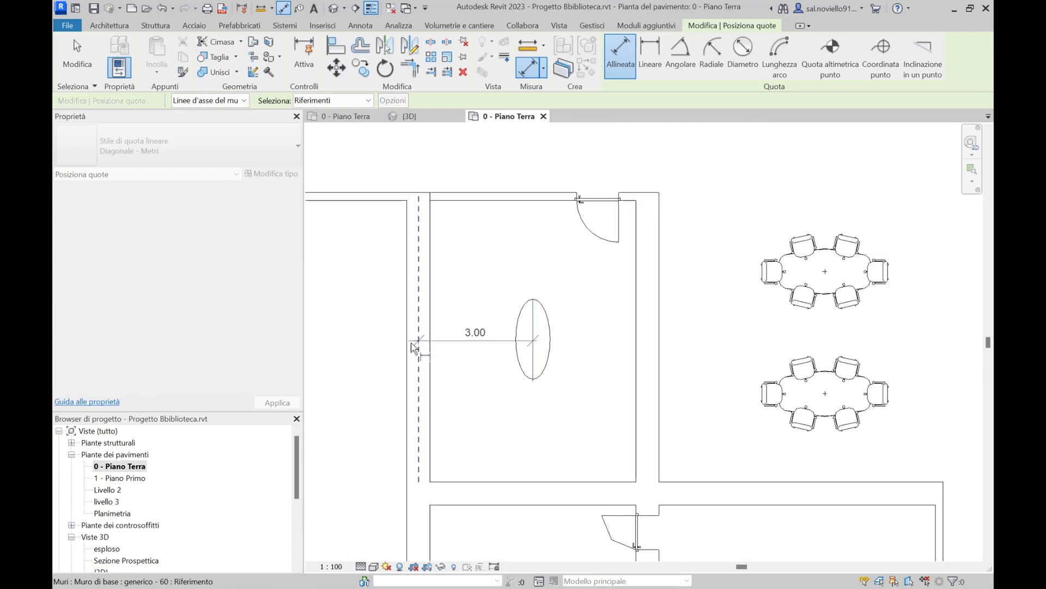
scroll(412, 346, "up", 1)
left_click(535, 351)
left_click(648, 345)
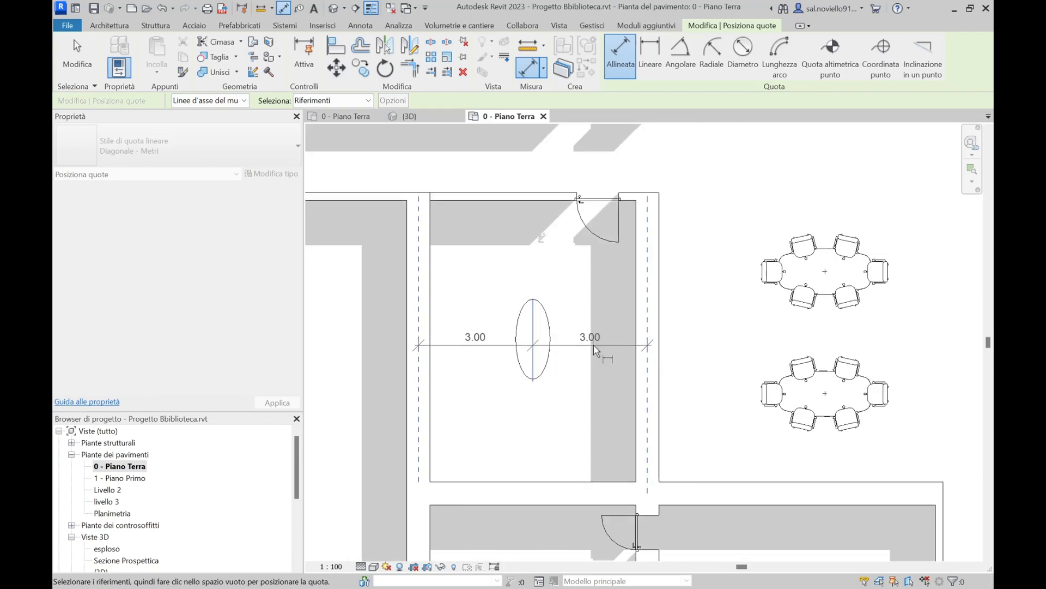
left_click(599, 349)
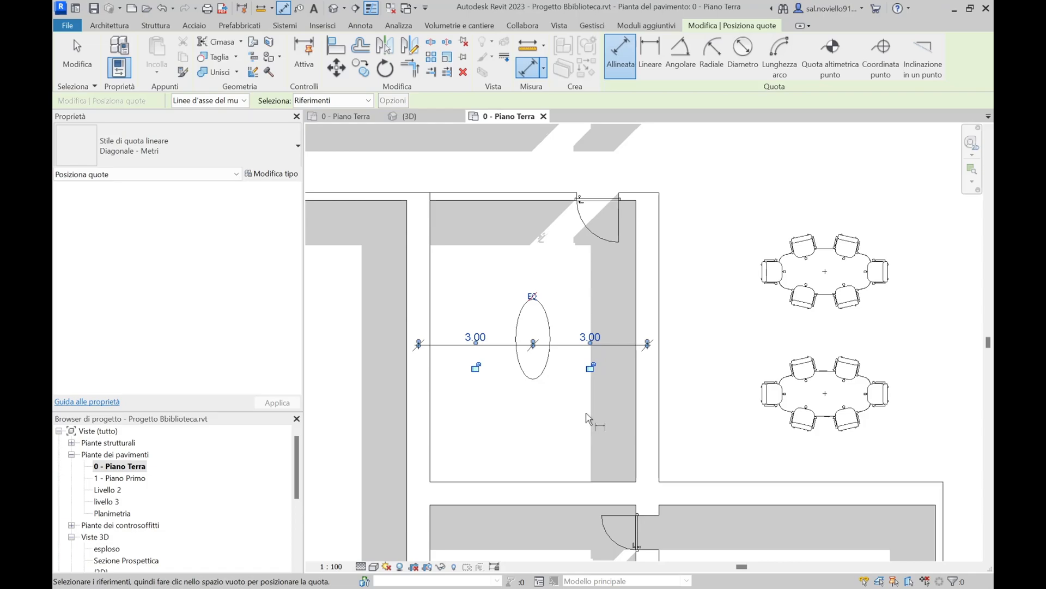
key("Escape")
key("Escape")
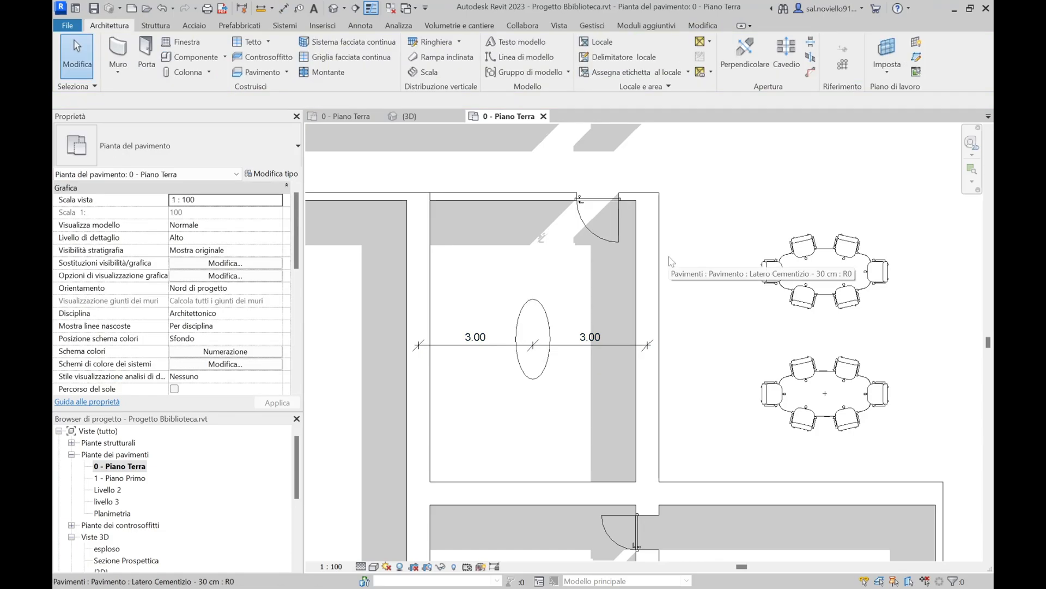